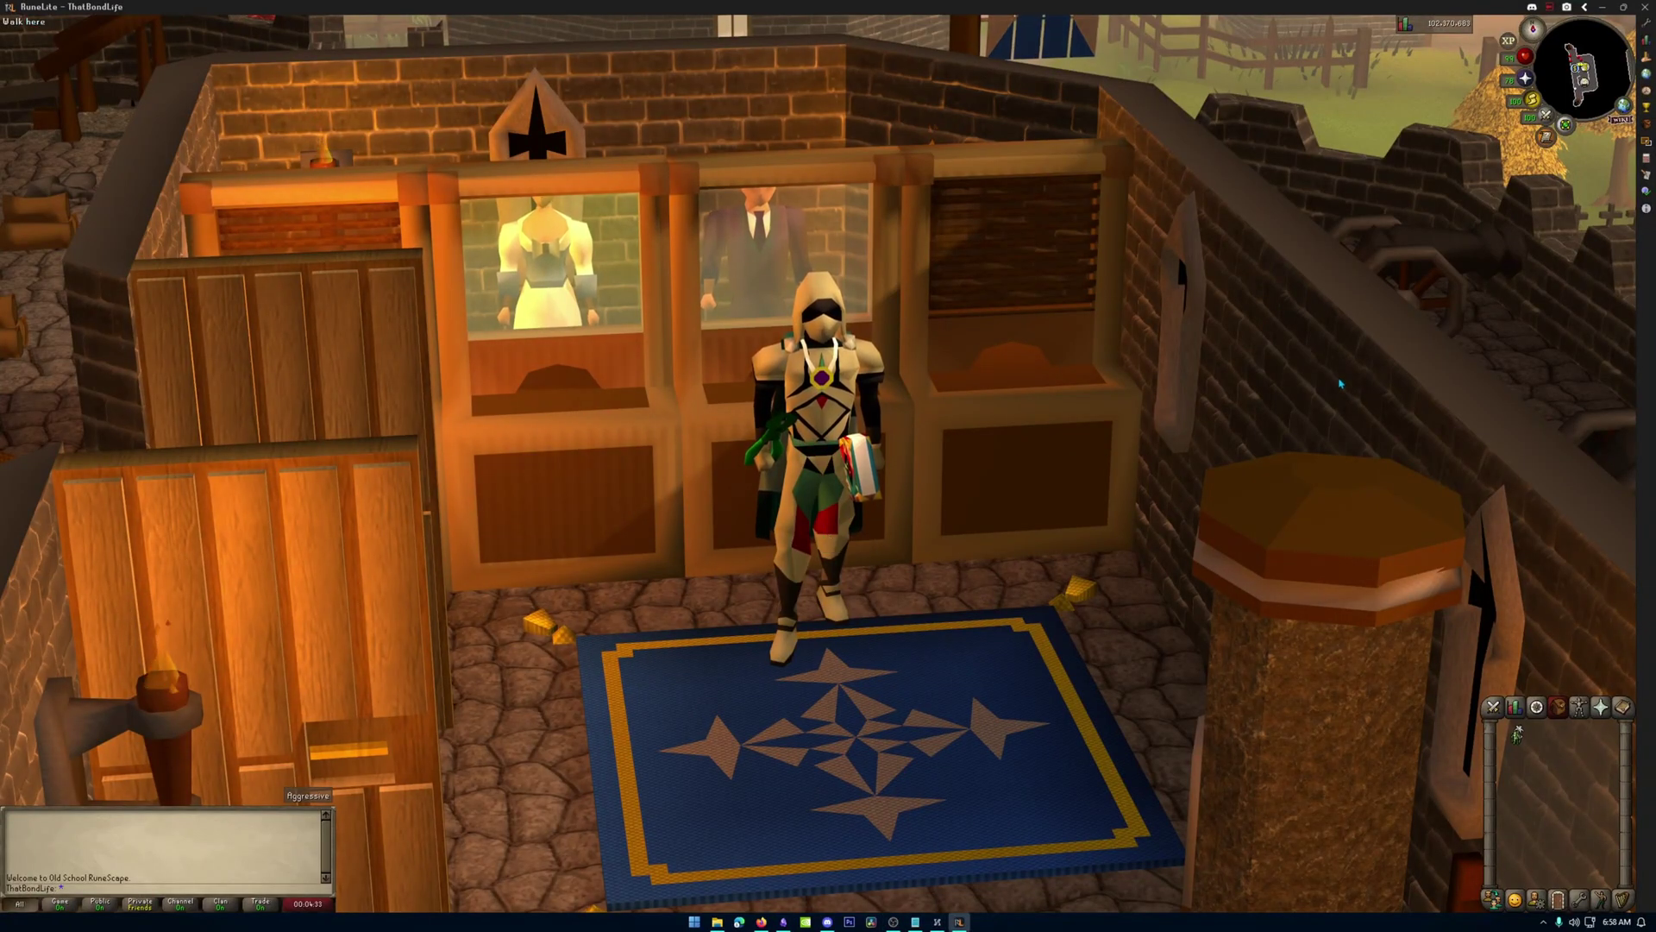
Scroll up to view the Notepad 'Steps' note listing the three setup prerequisites.
scroll(1000, 397, up, 3)
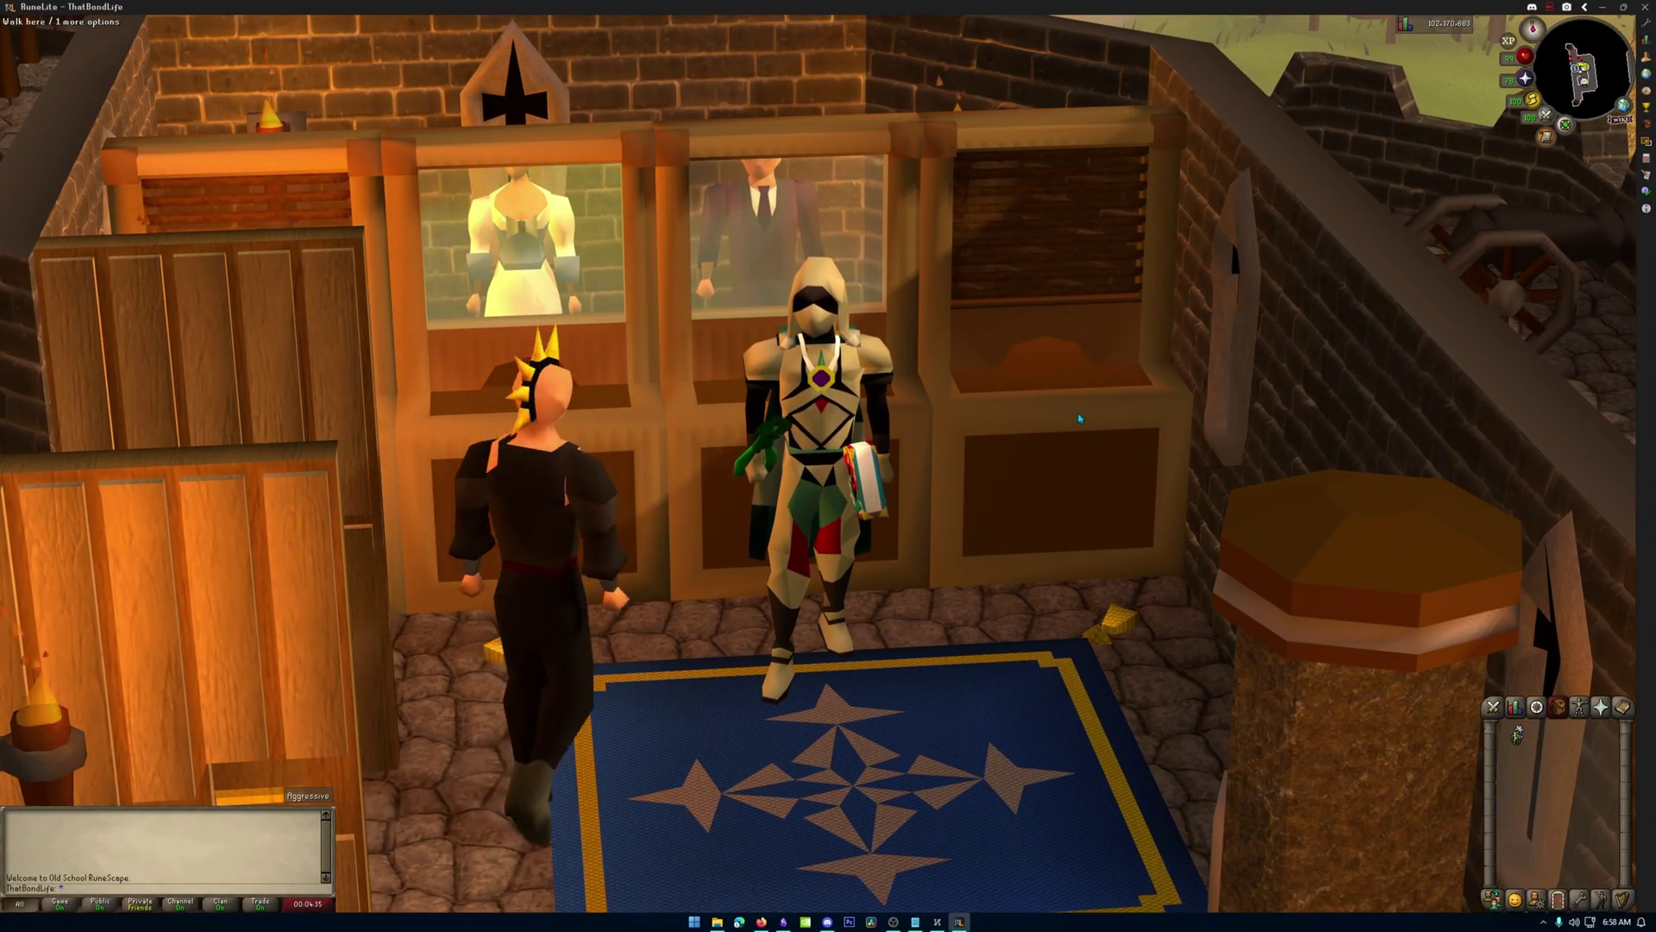
scroll(1099, 422, up, 2)
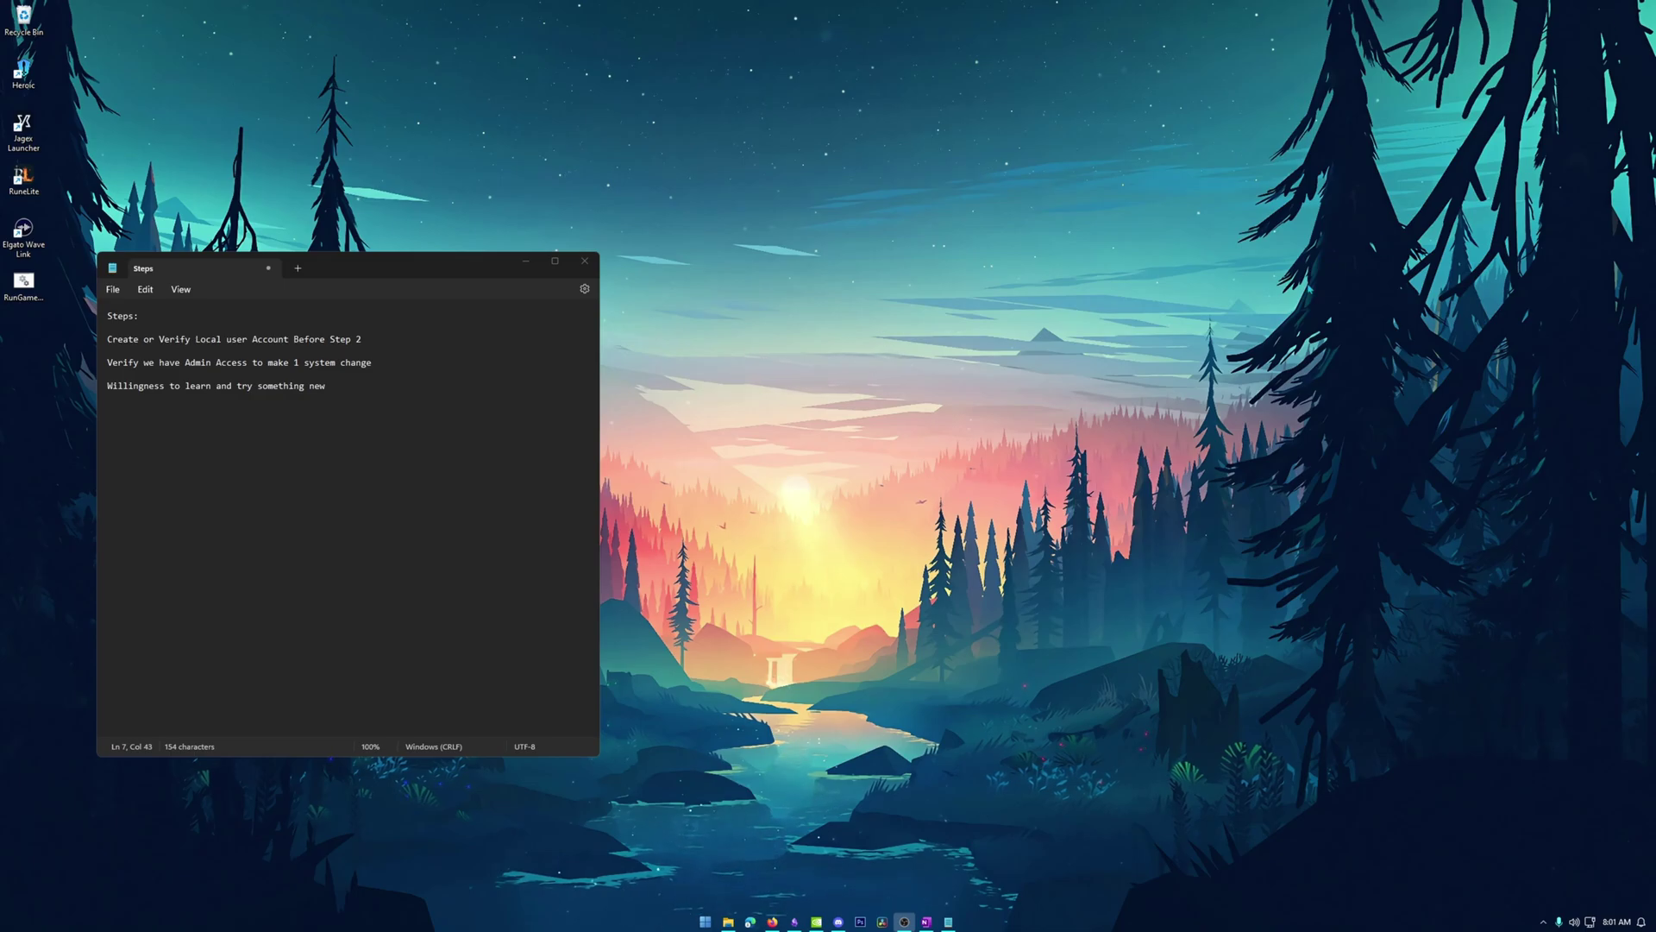
Close the Notepad 'Steps' note to reveal the desktop.
click(585, 260)
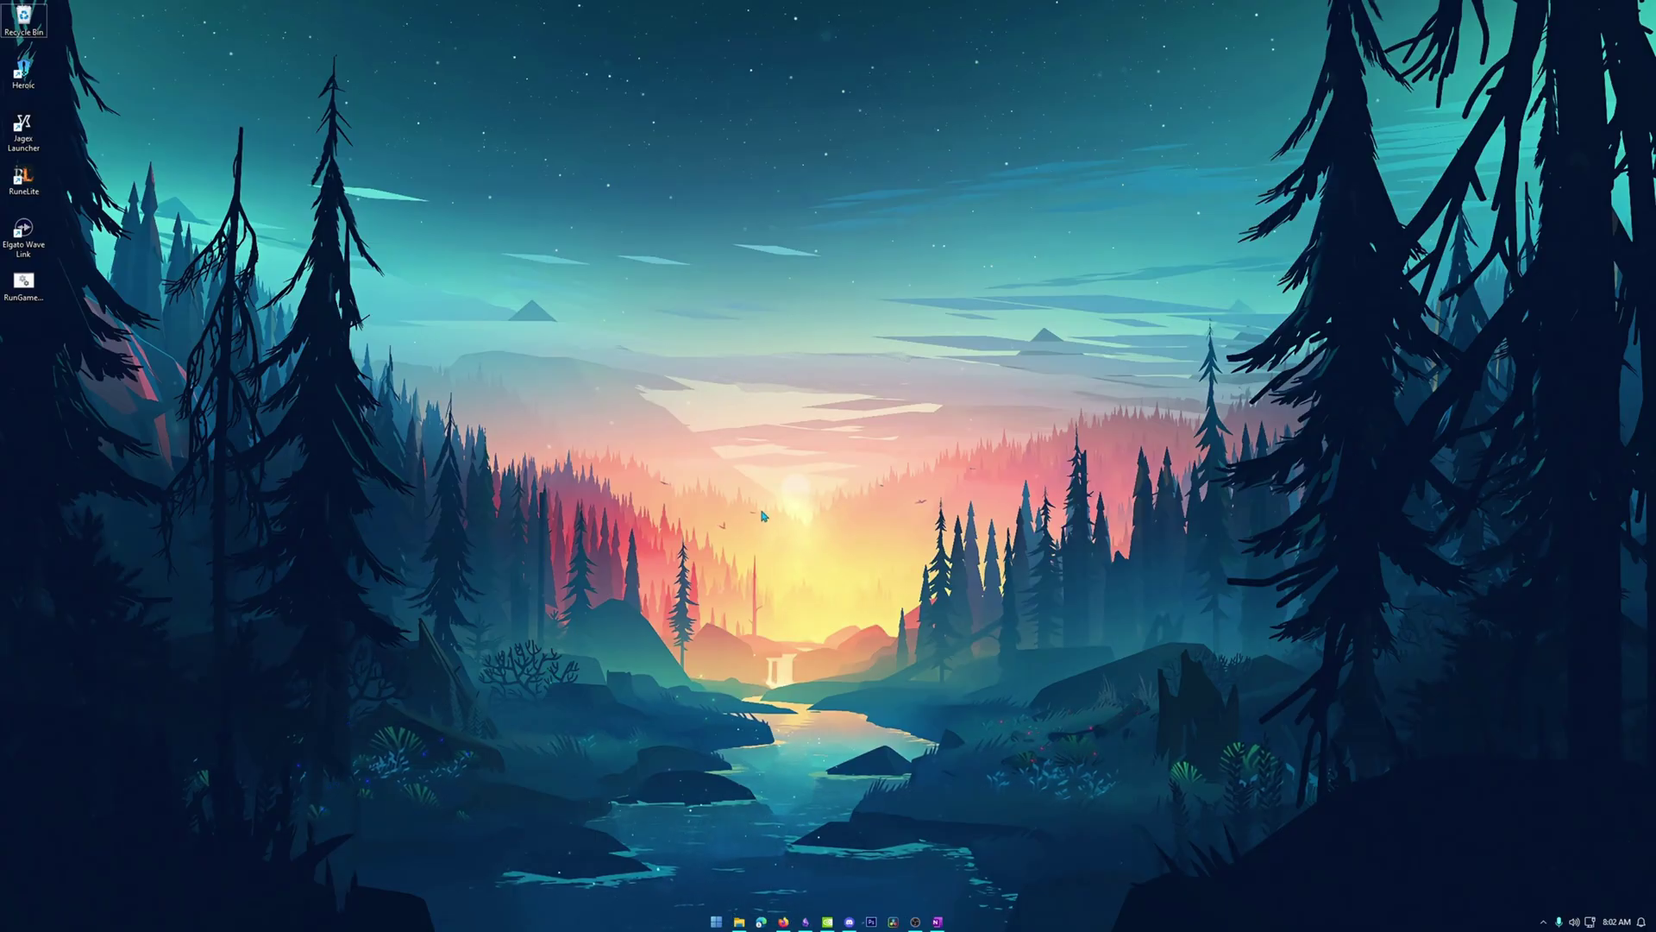
Open the Run dialog and enter netplwiz in its Open box.
key(super+r)
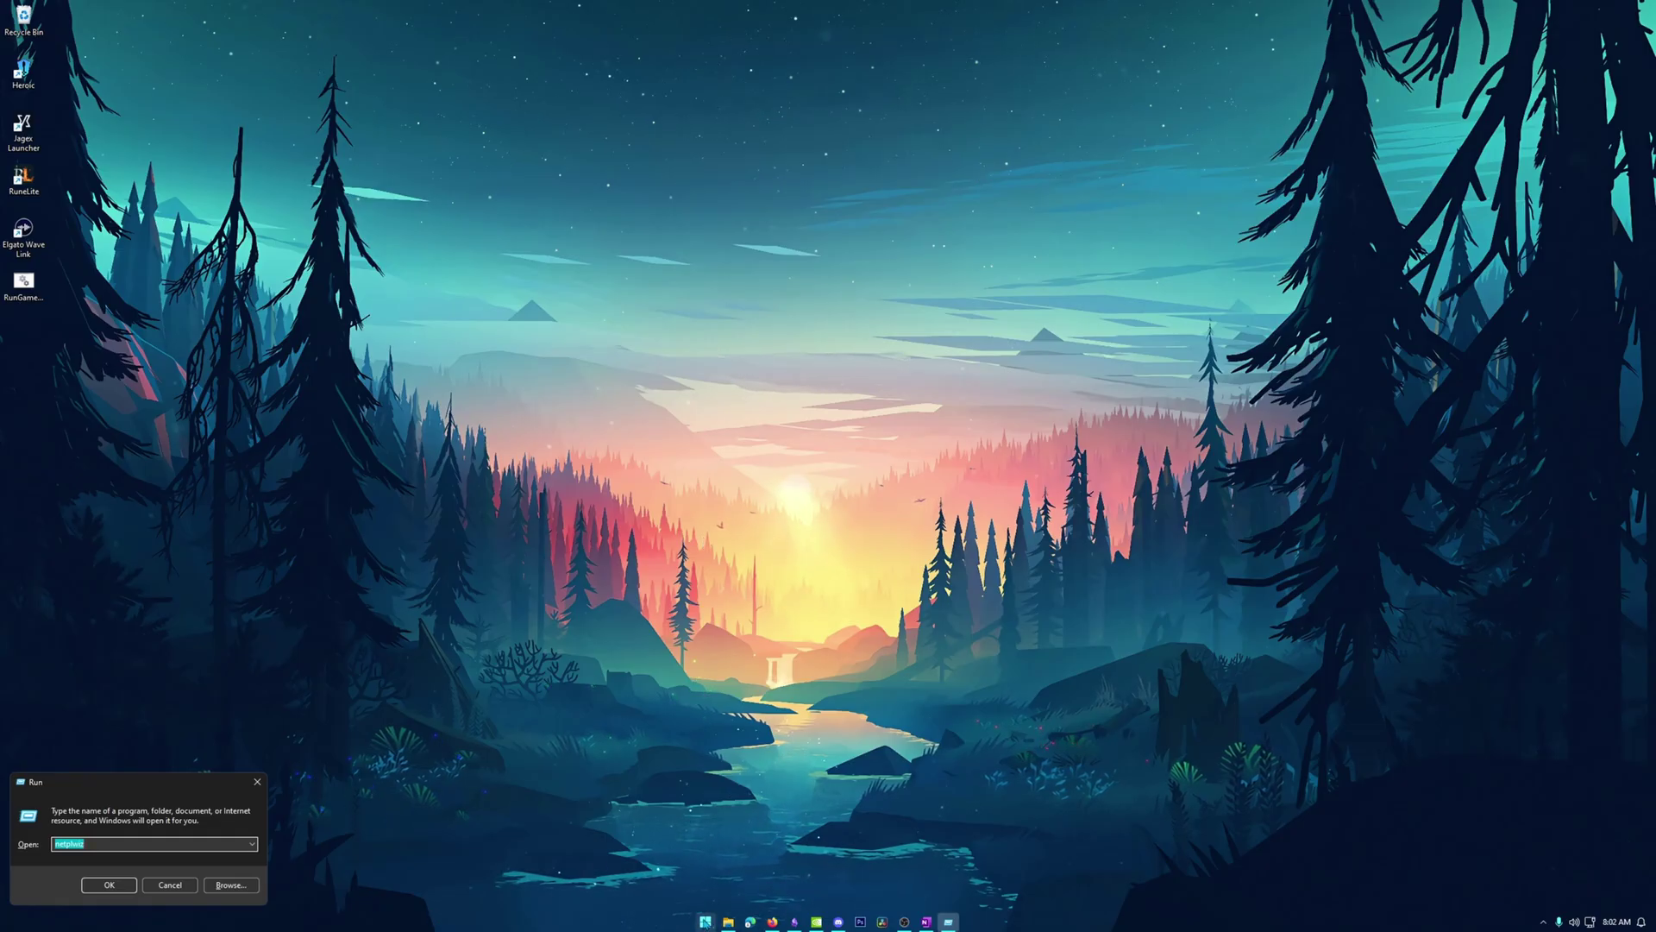
right_click(705, 920)
click(653, 837)
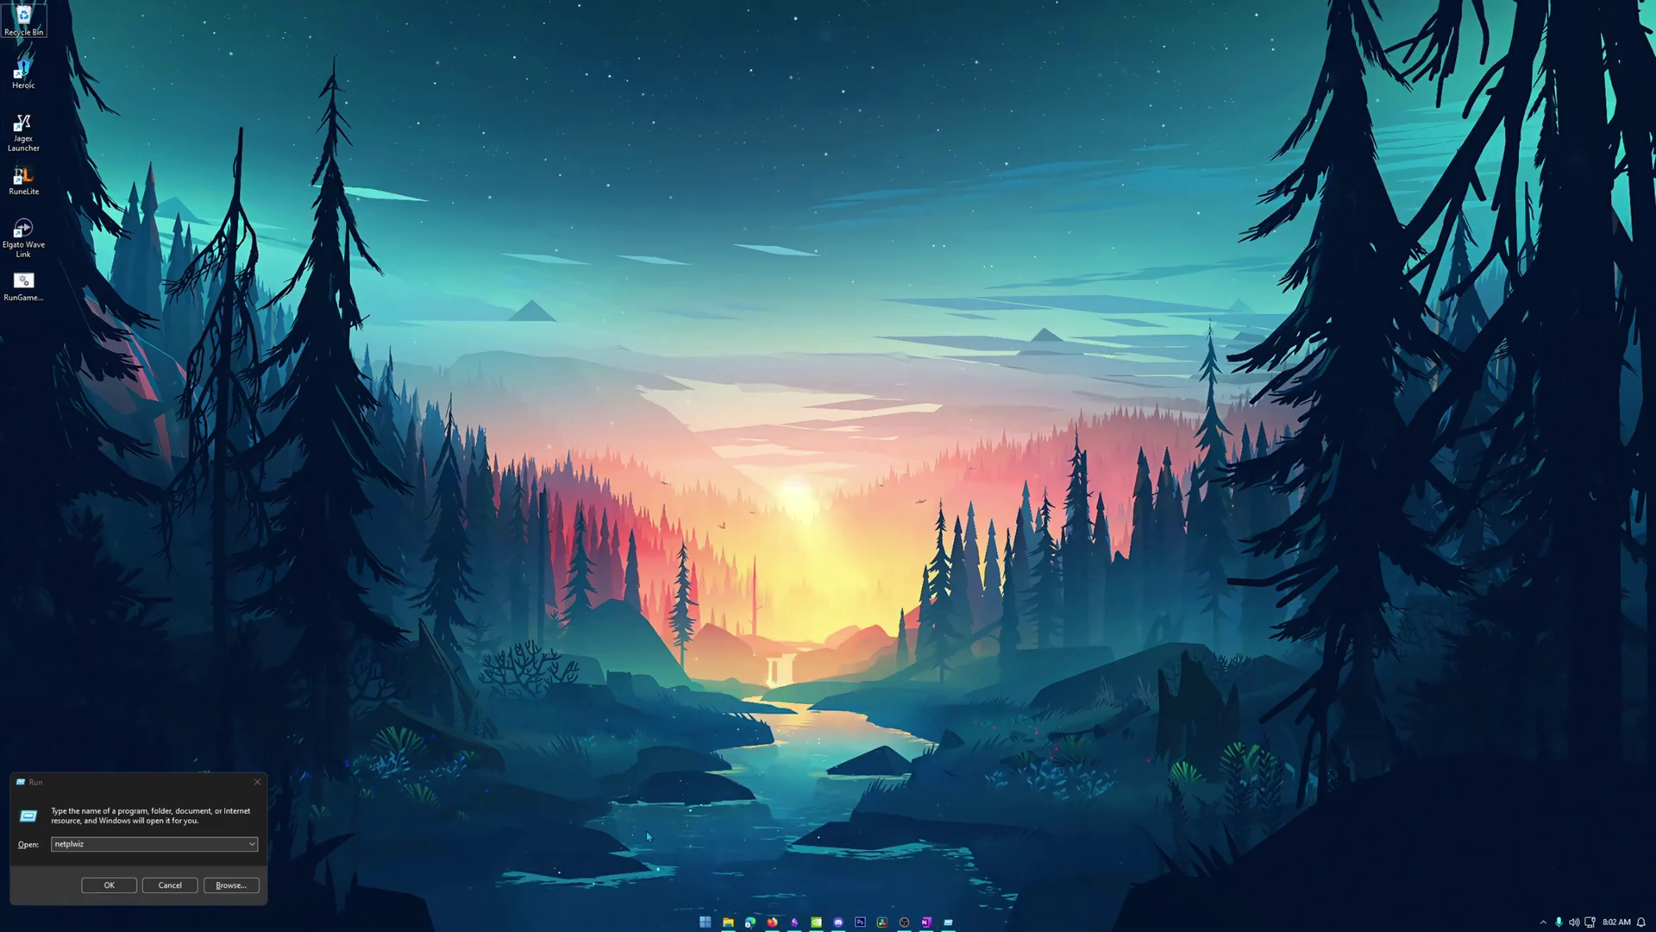
key(super)
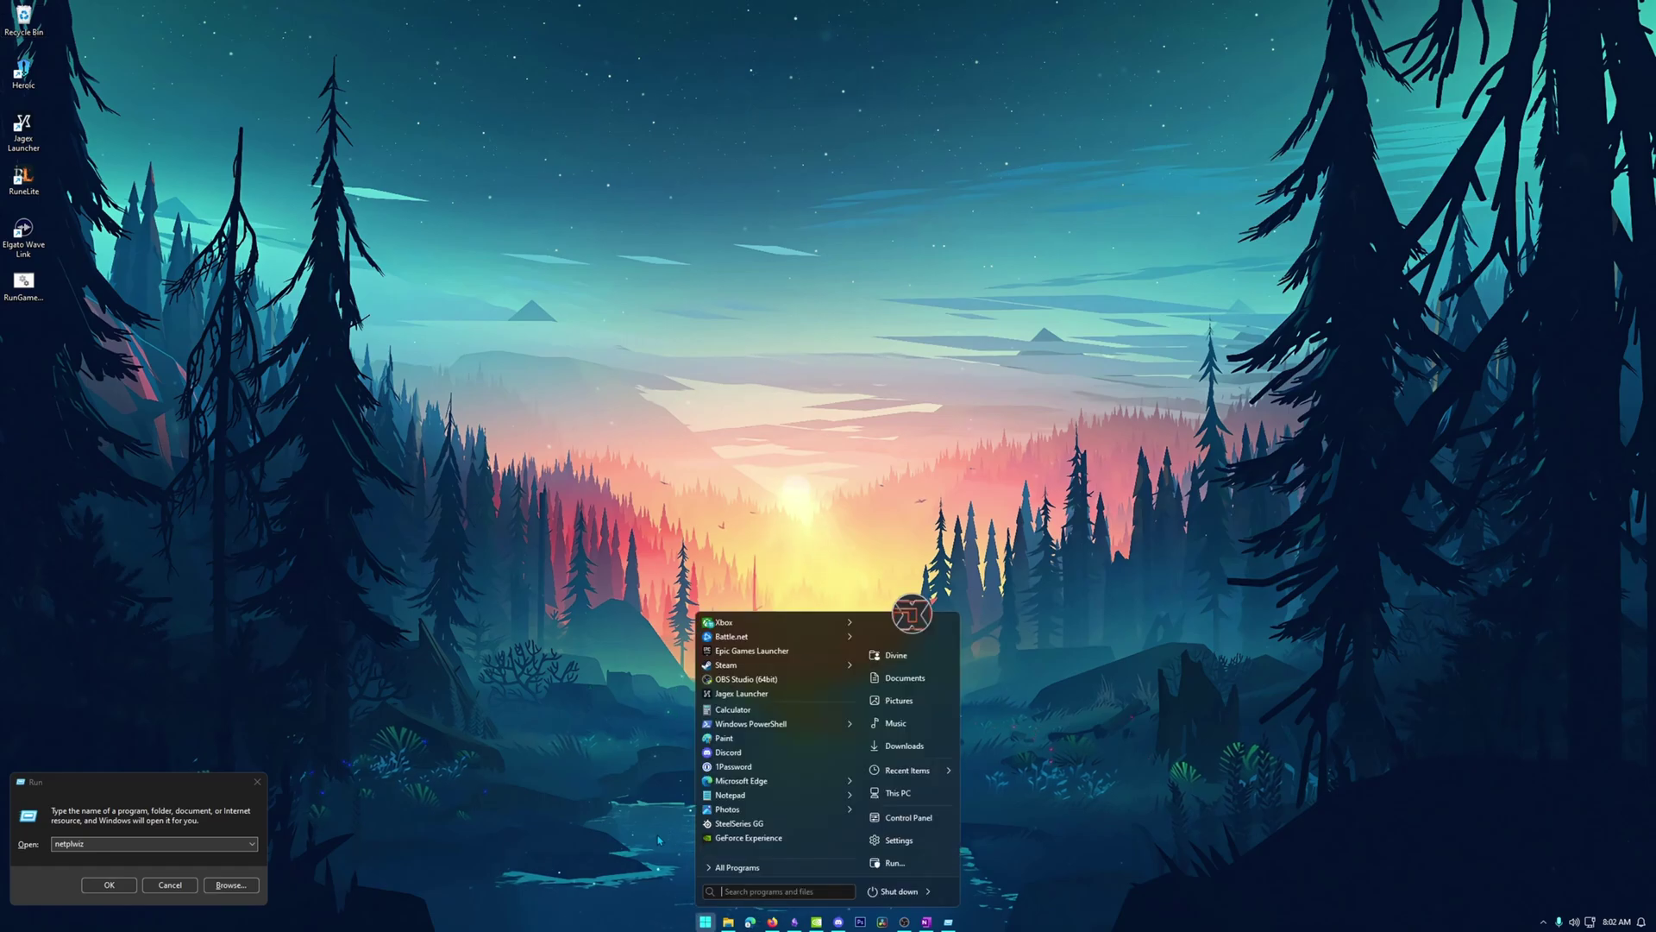
text(run)
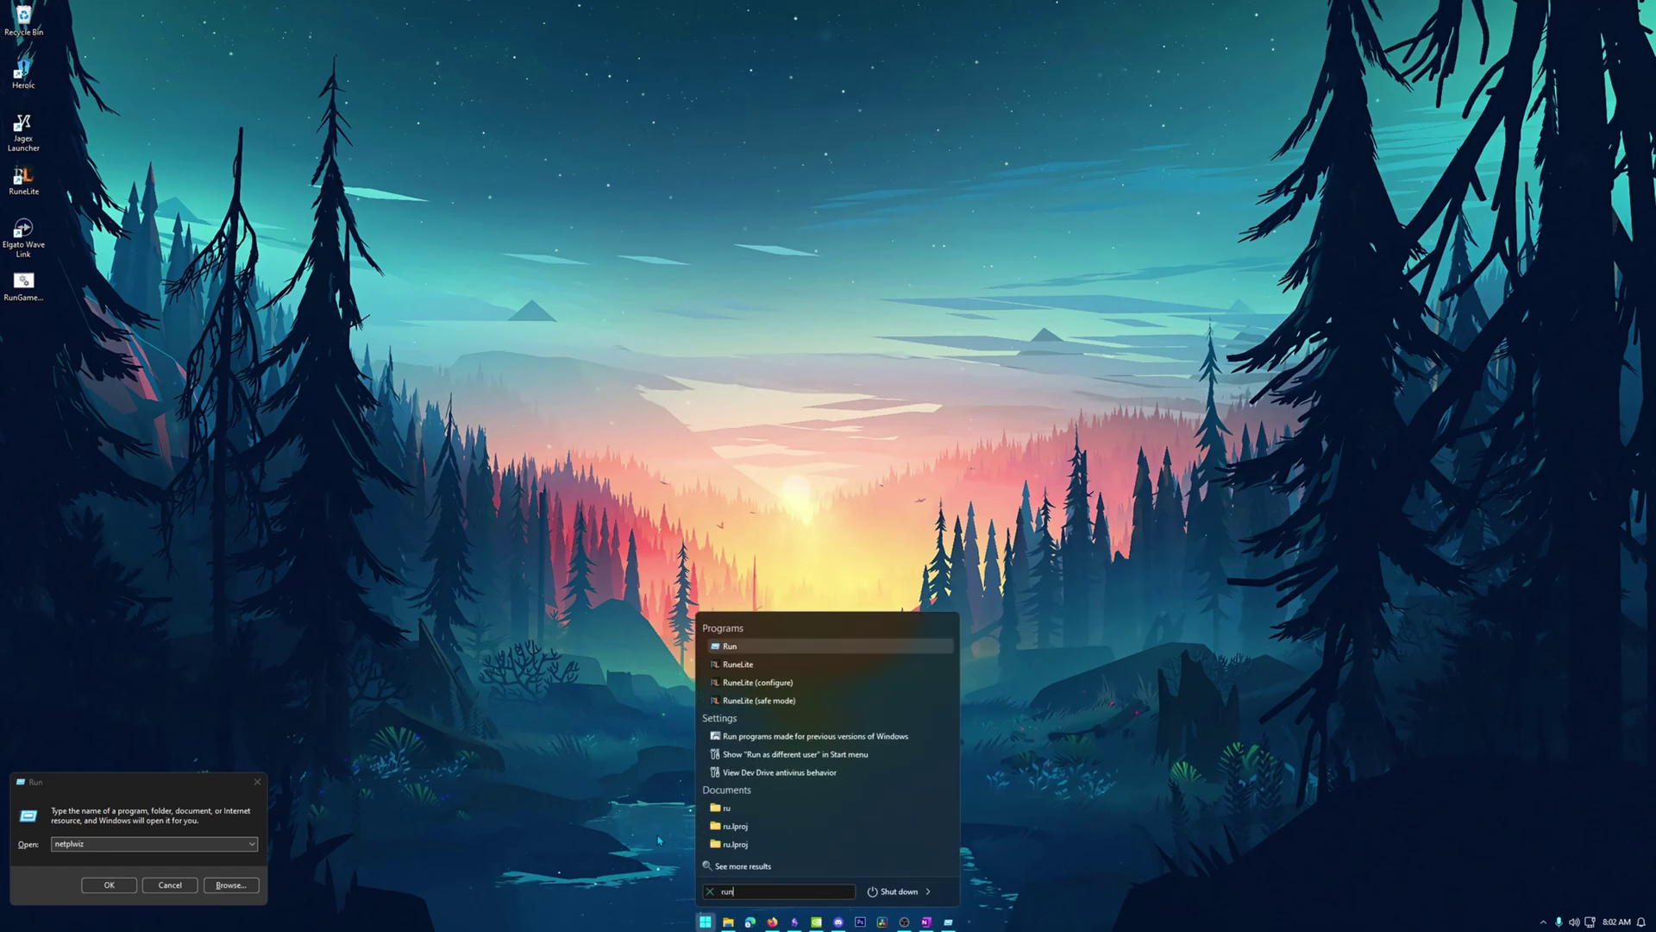
click(638, 519)
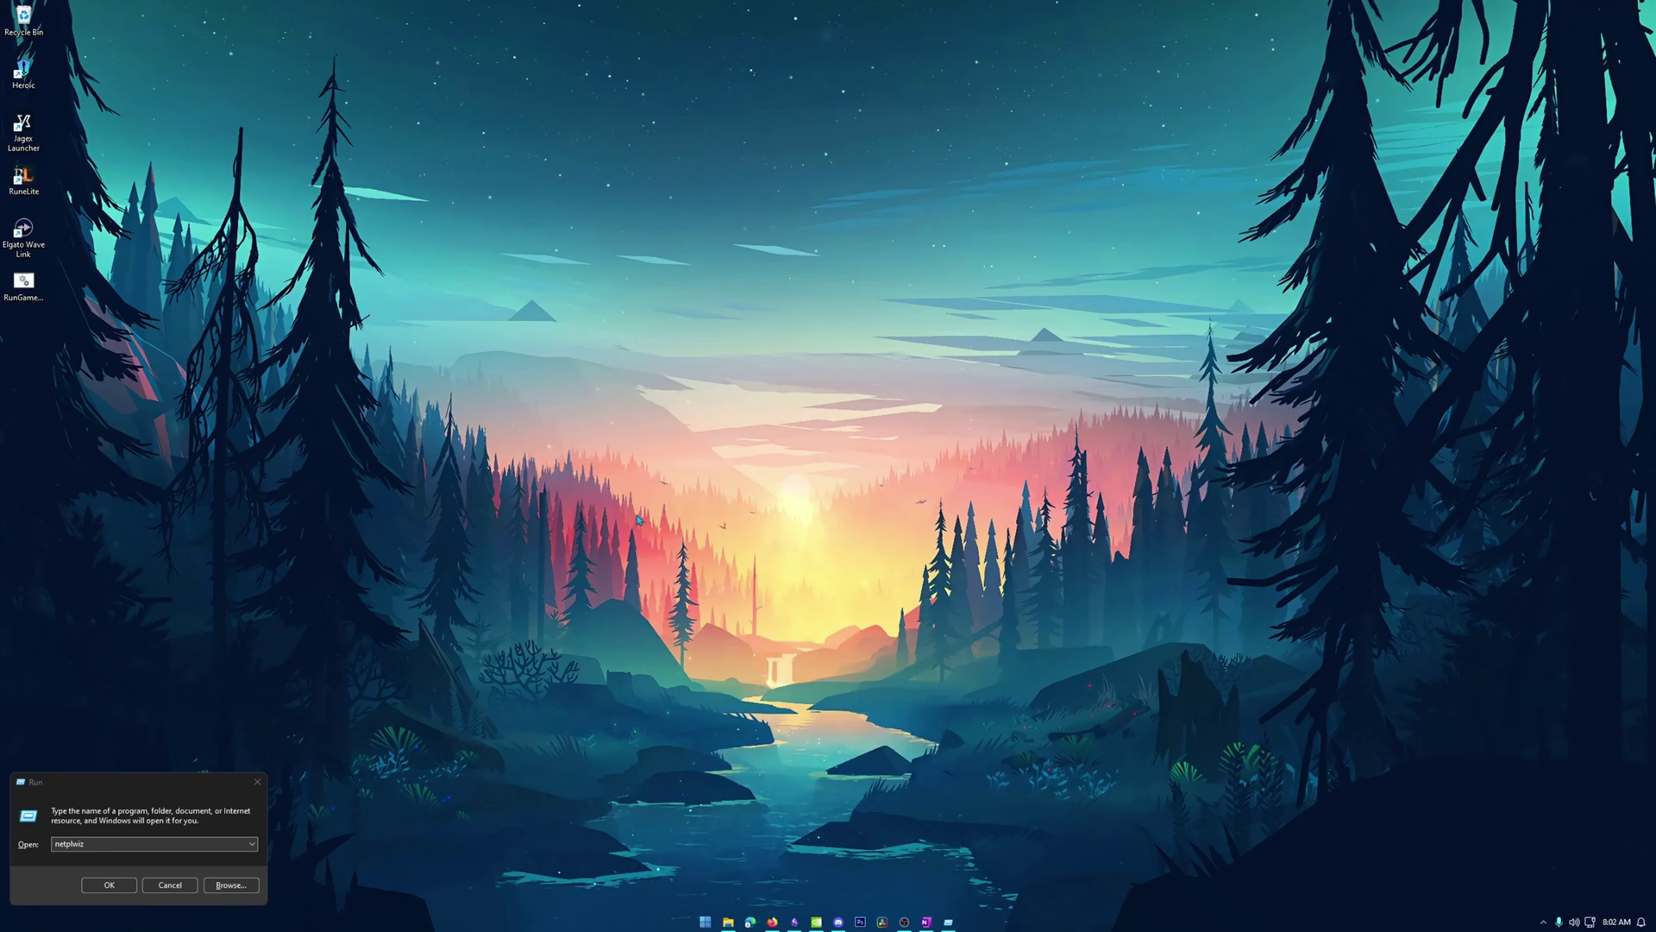
click(43, 846)
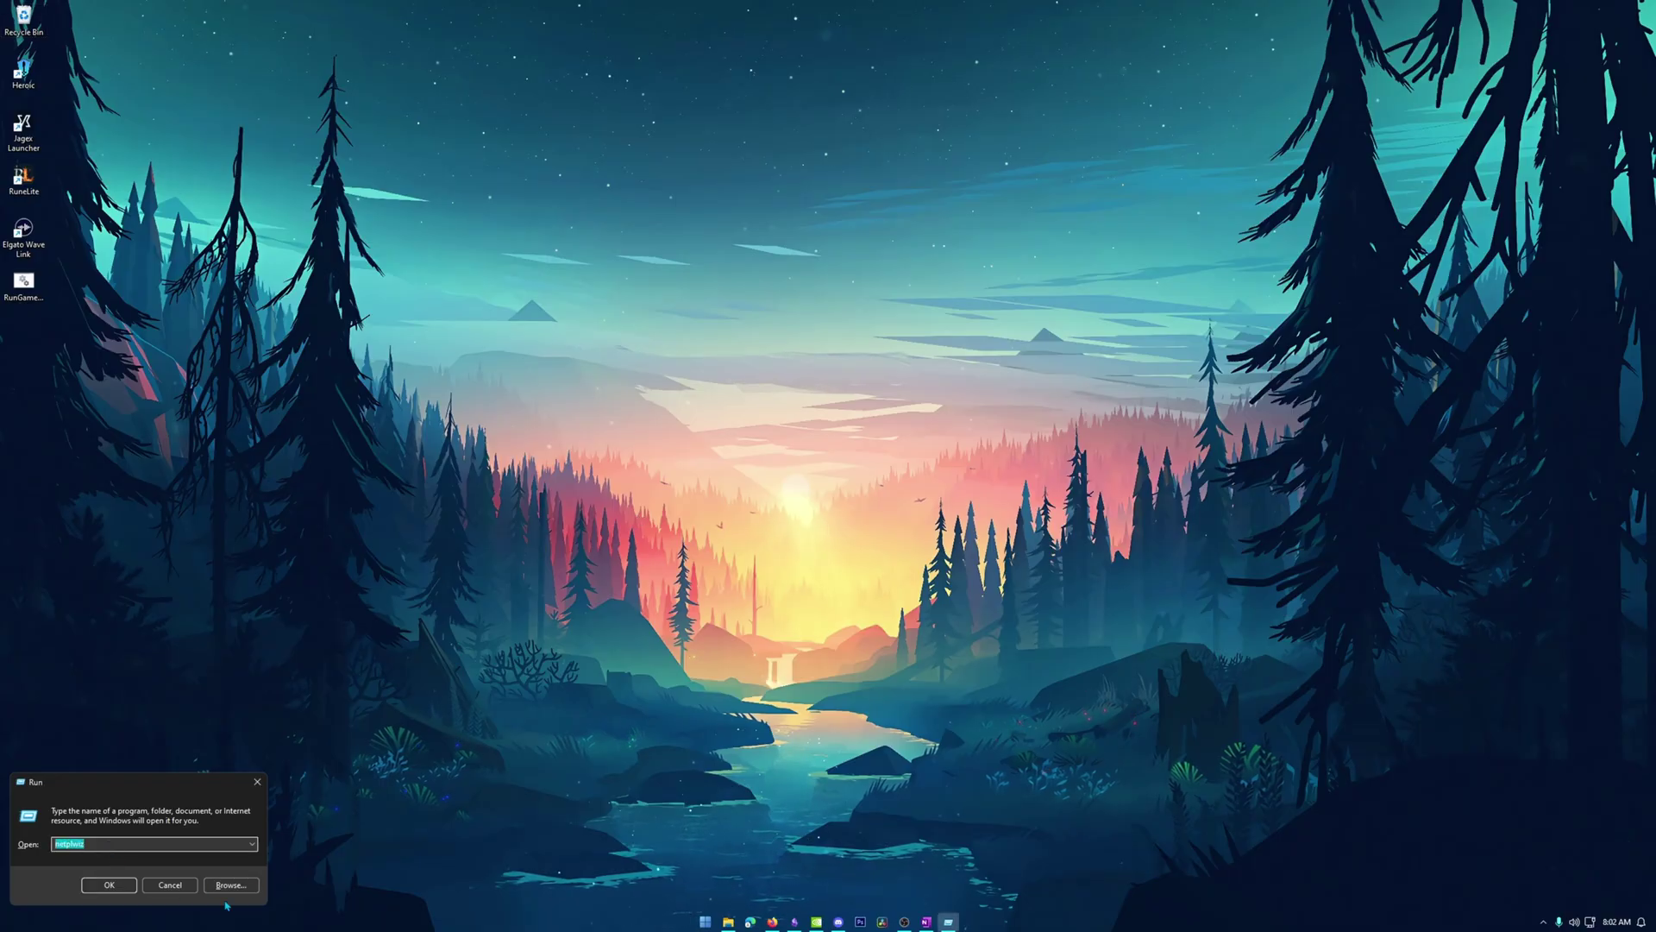
key(BackSpace)
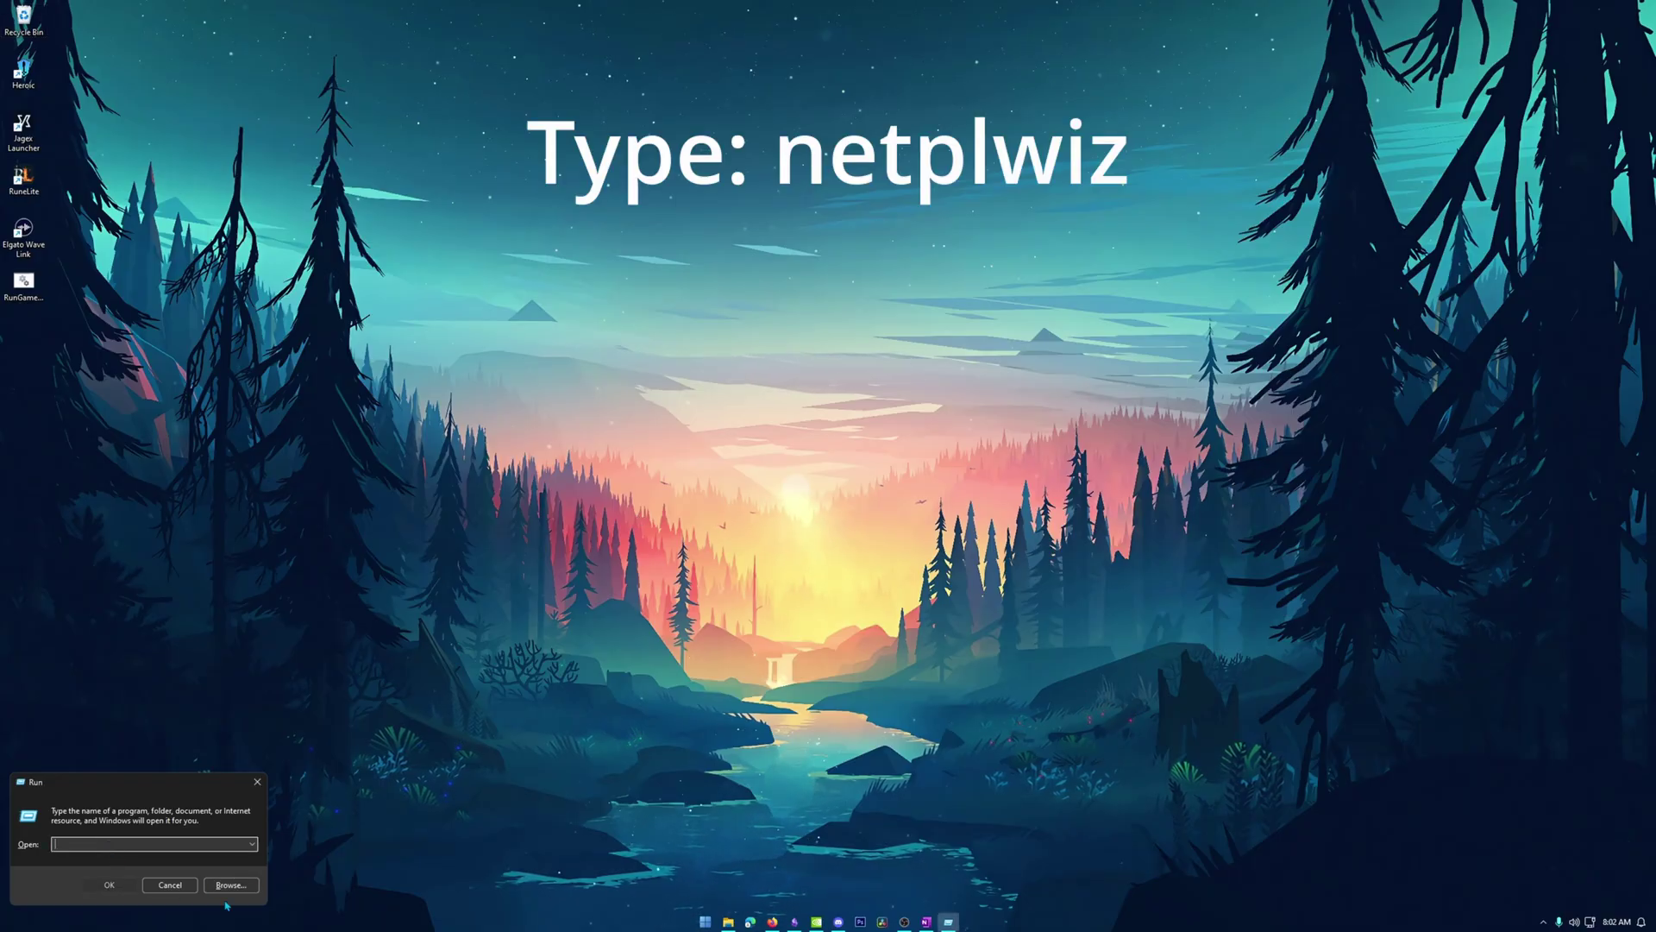
text(netp)
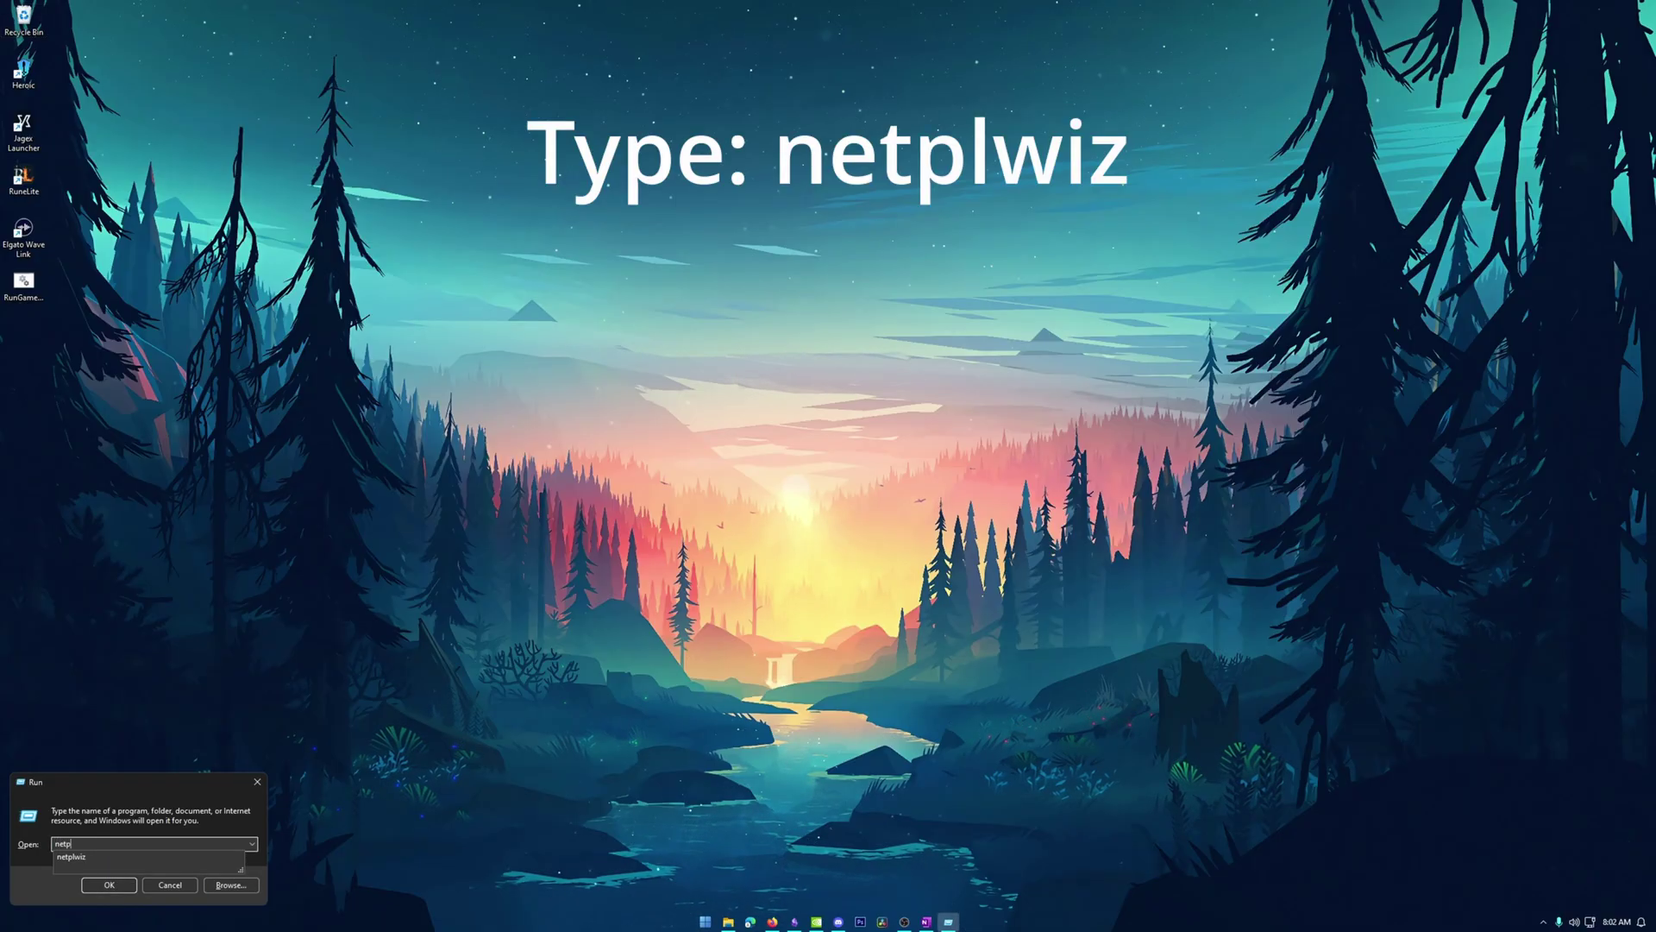
text(lwiz)
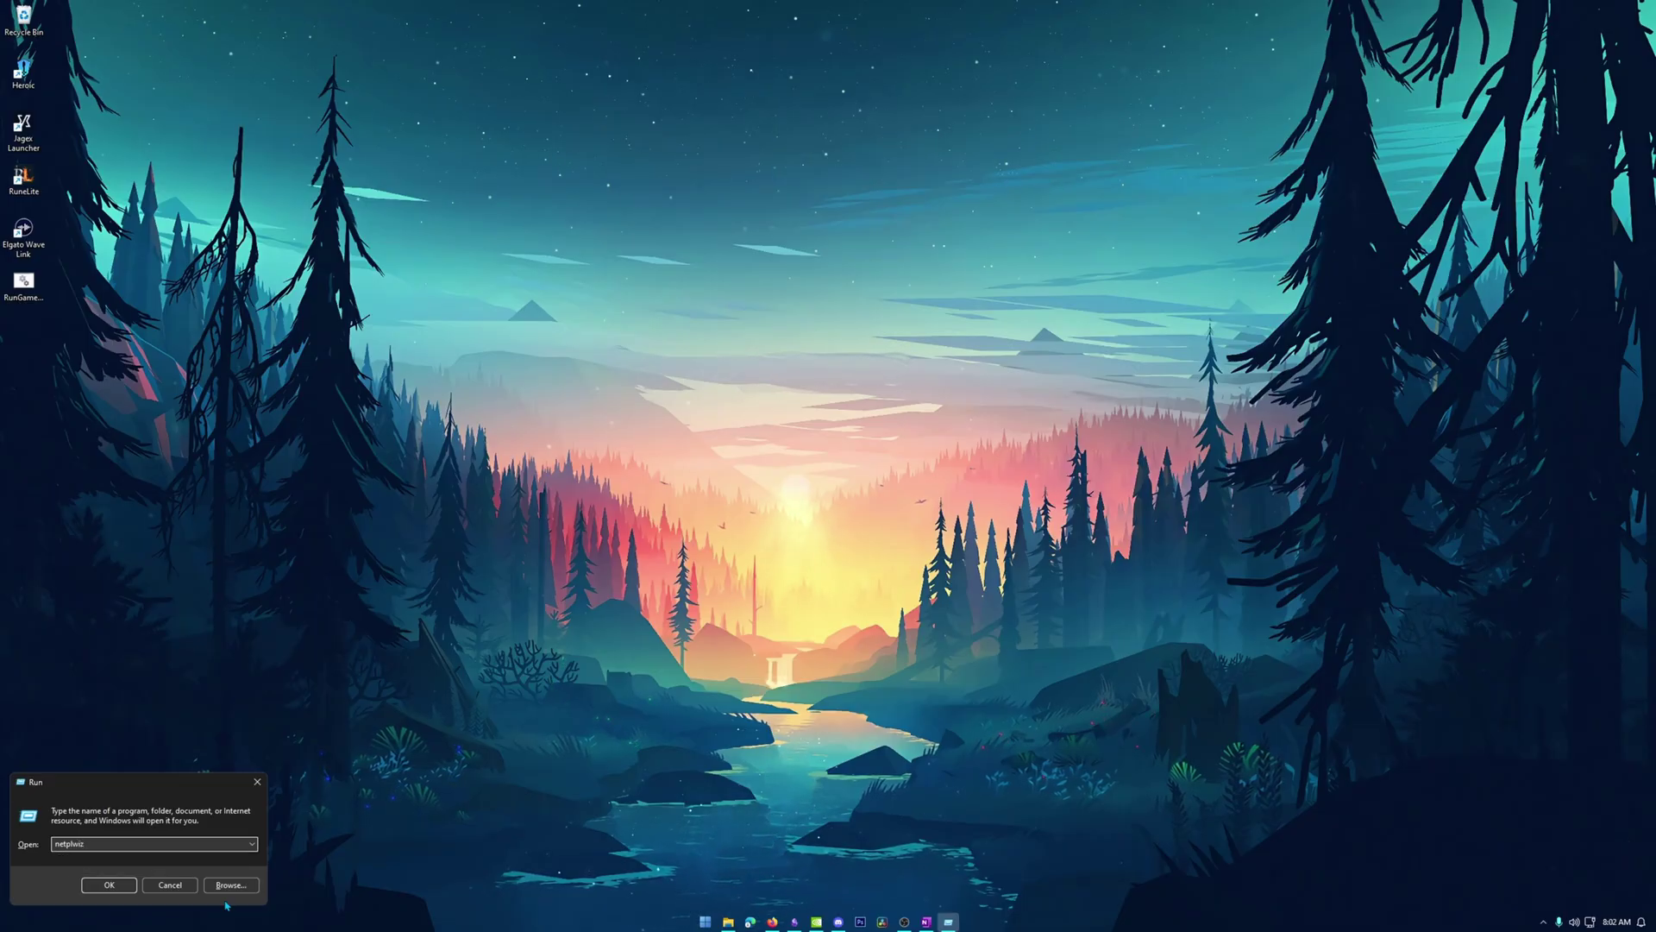
Launch netplwiz and add a new user without a Microsoft account.
key(Return)
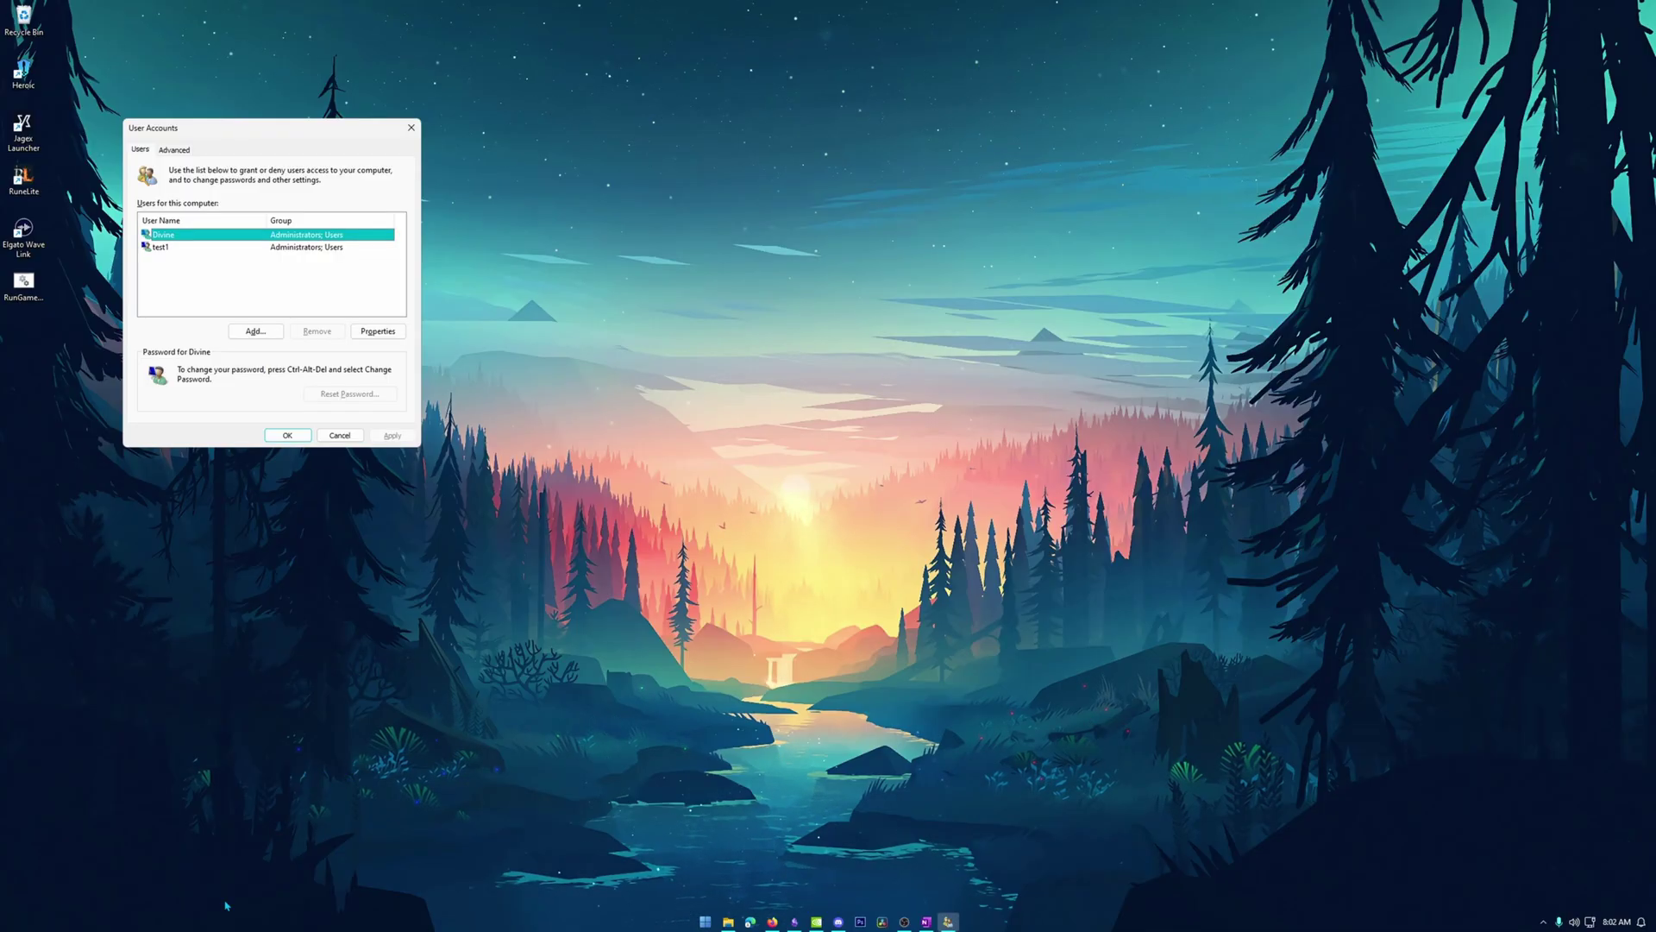
click(255, 270)
click(267, 335)
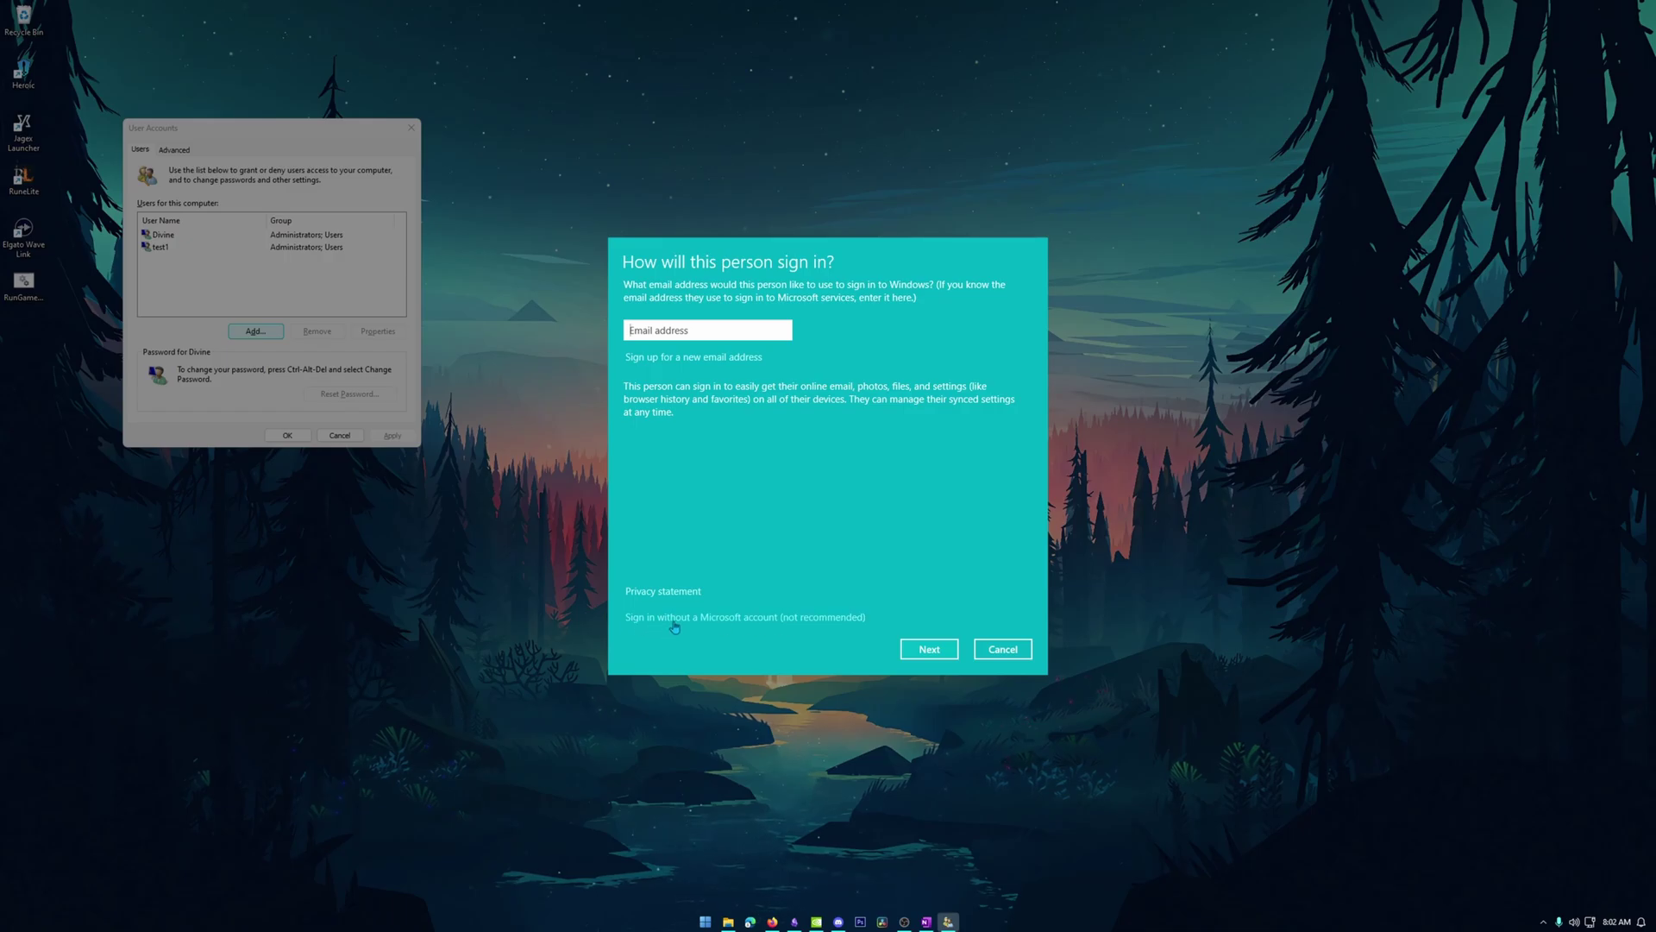
click(732, 617)
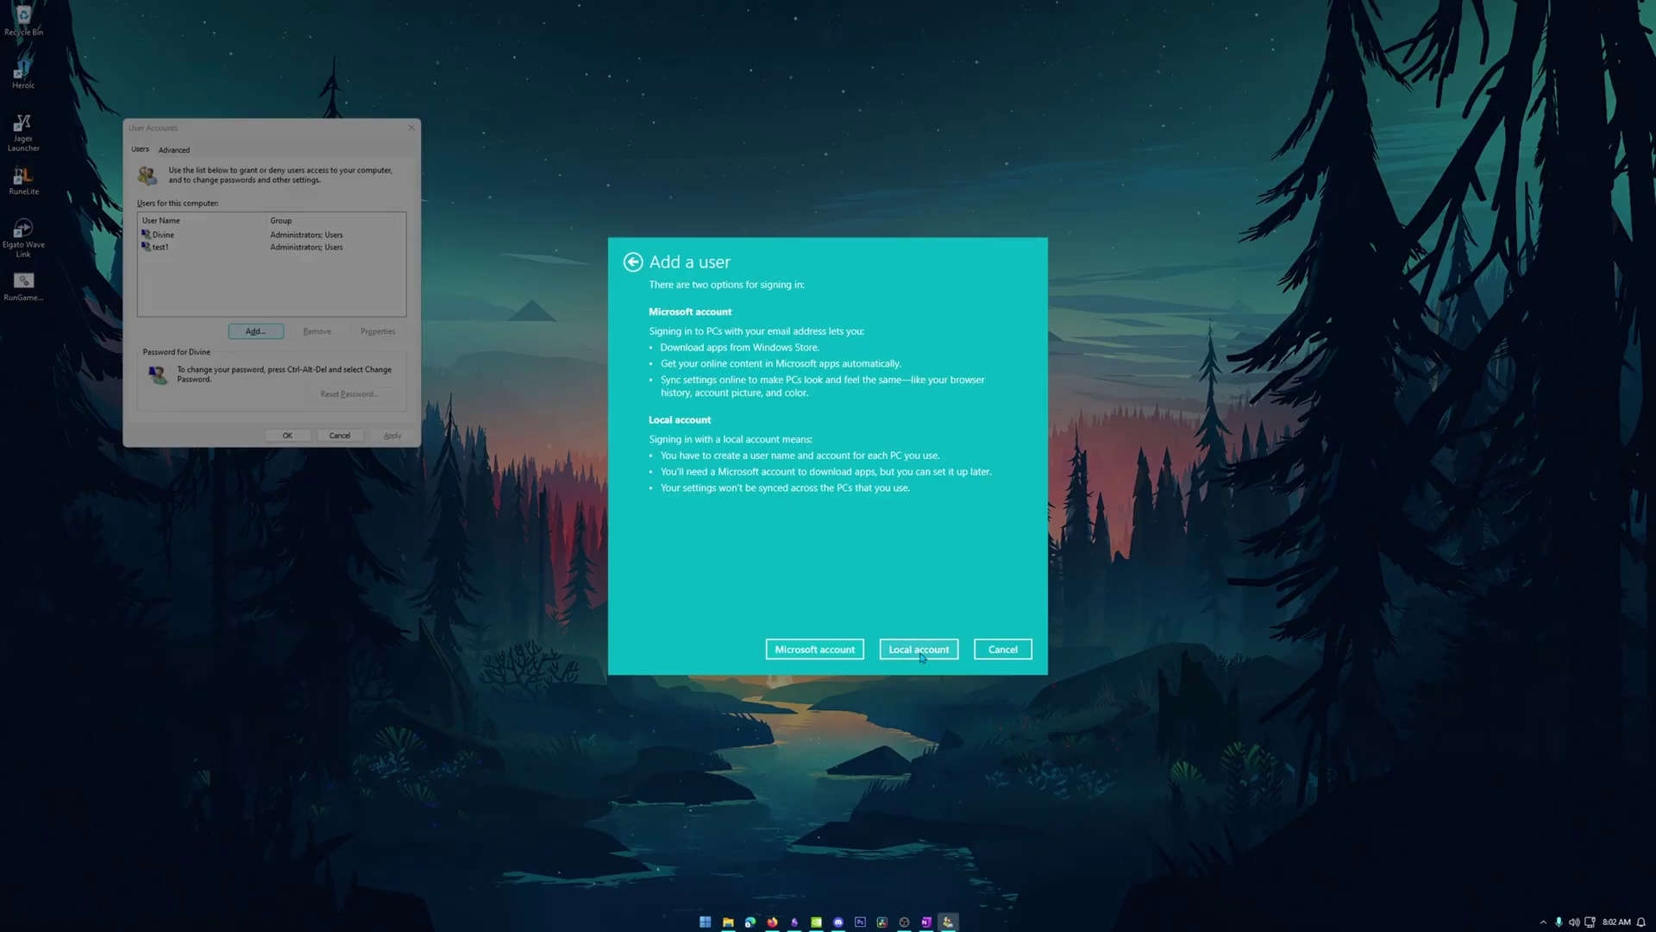
Enter the local account name test2, a password and the hint 'hint for the thing'.
click(919, 651)
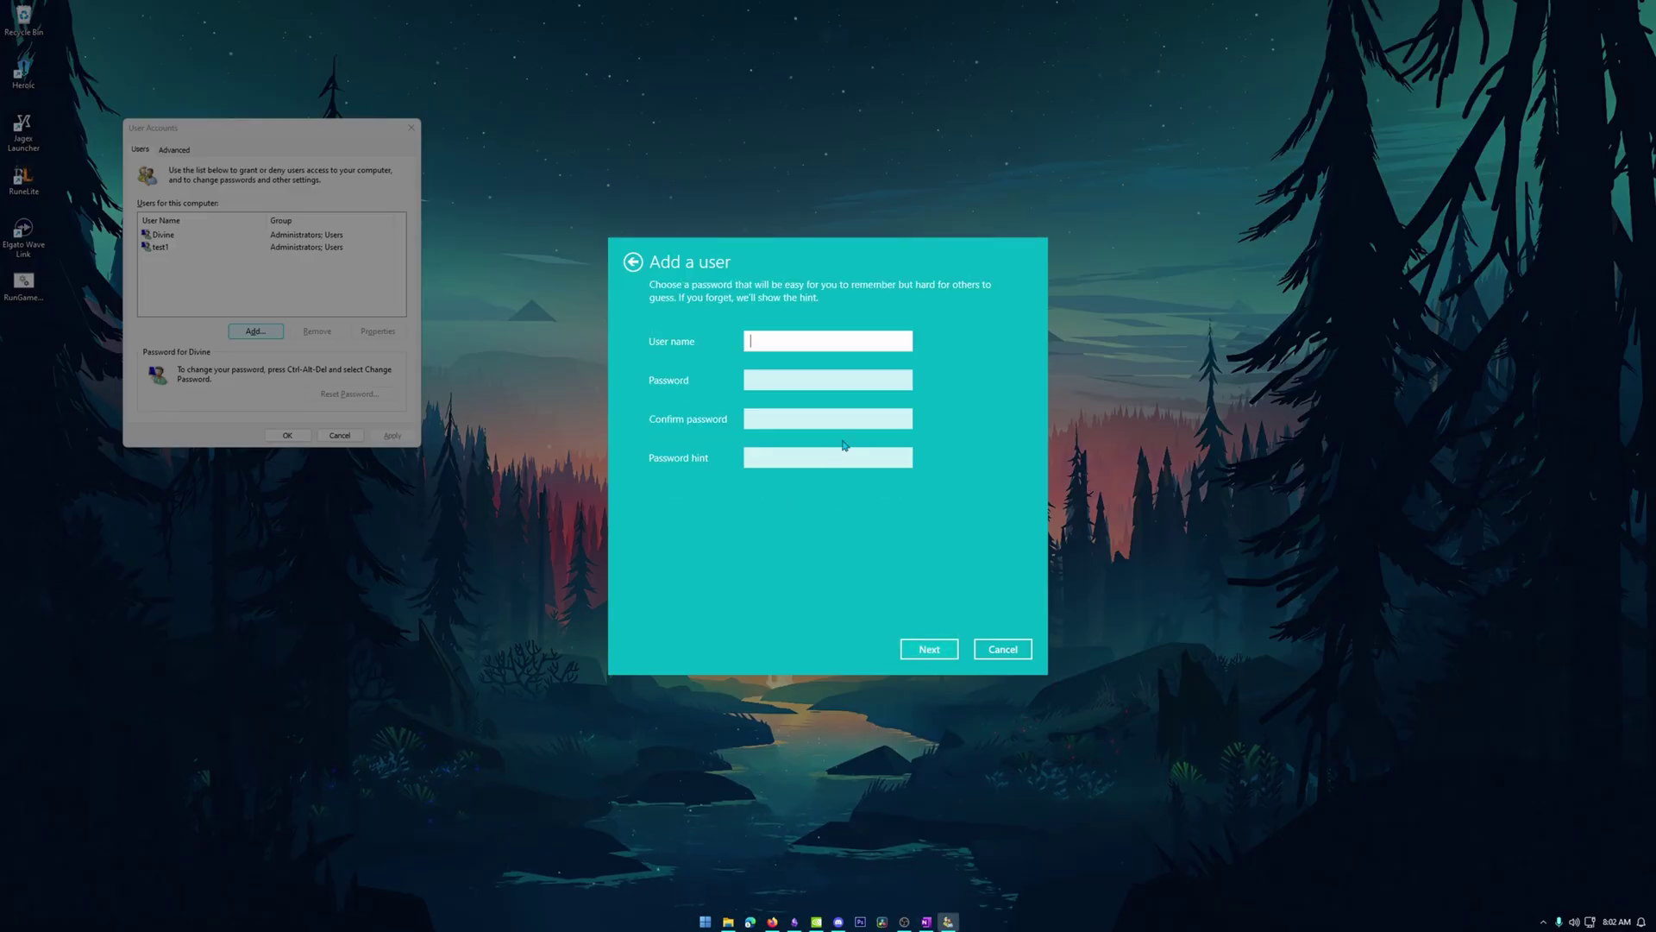
text(test3)
key(BackSpace)
text(2)
key(Tab)
text(1234)
key(Tab)
text(1234)
key(Tab)
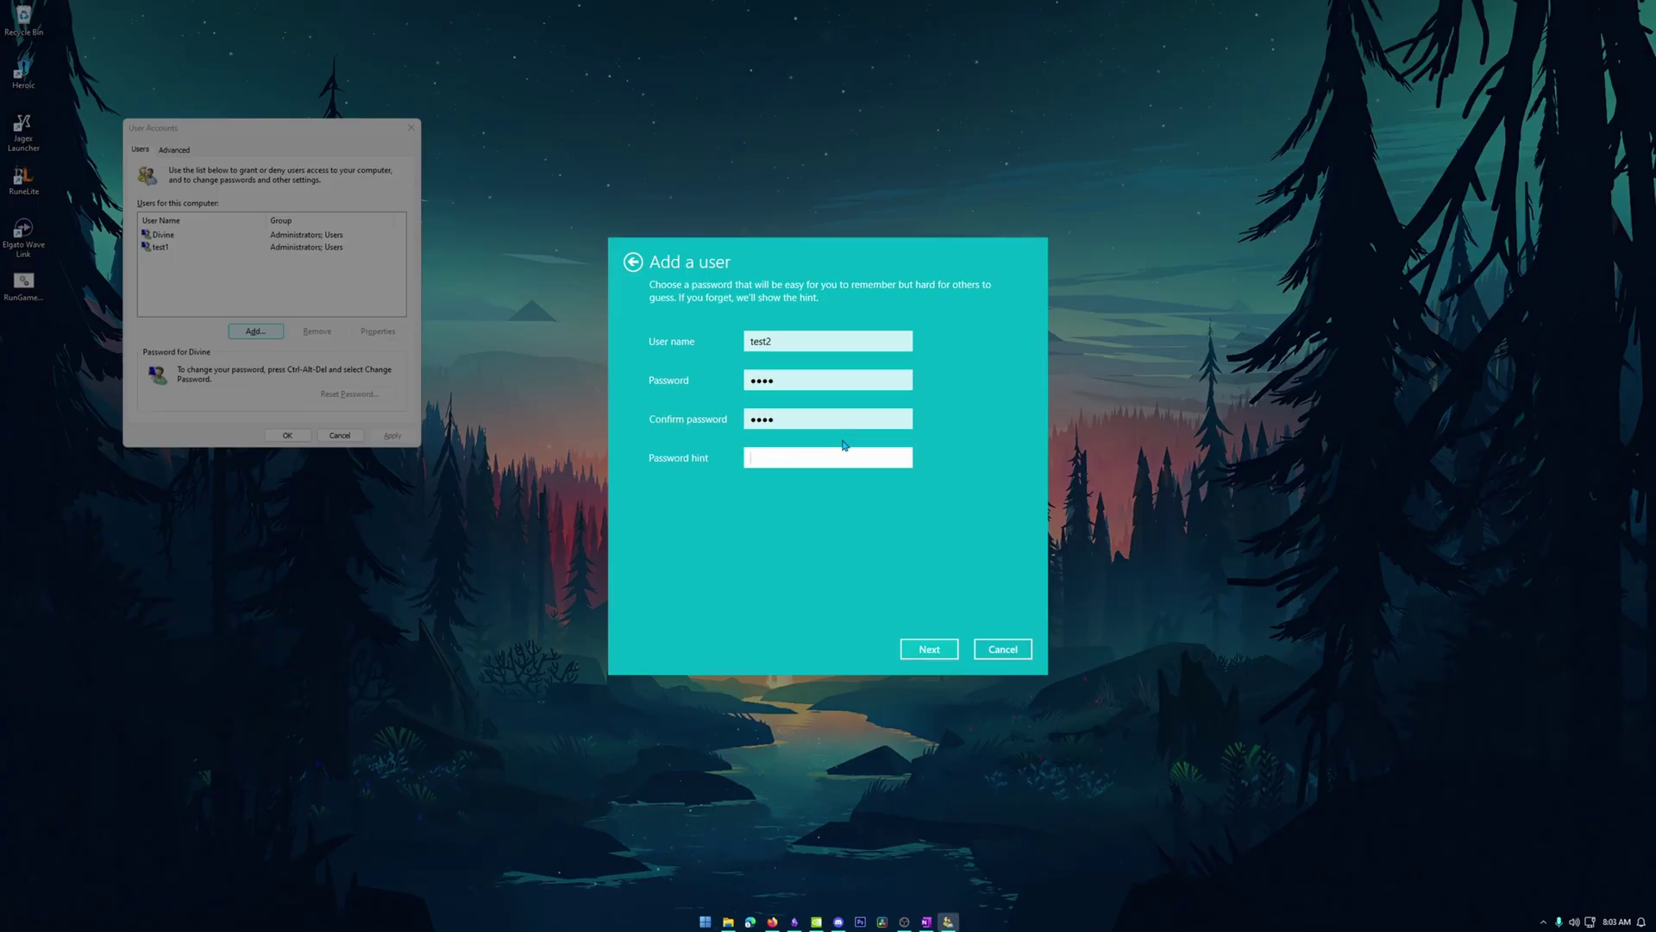
text(hint for the thing)
Finish creating test2, check it in the user list, and close User Accounts.
click(932, 649)
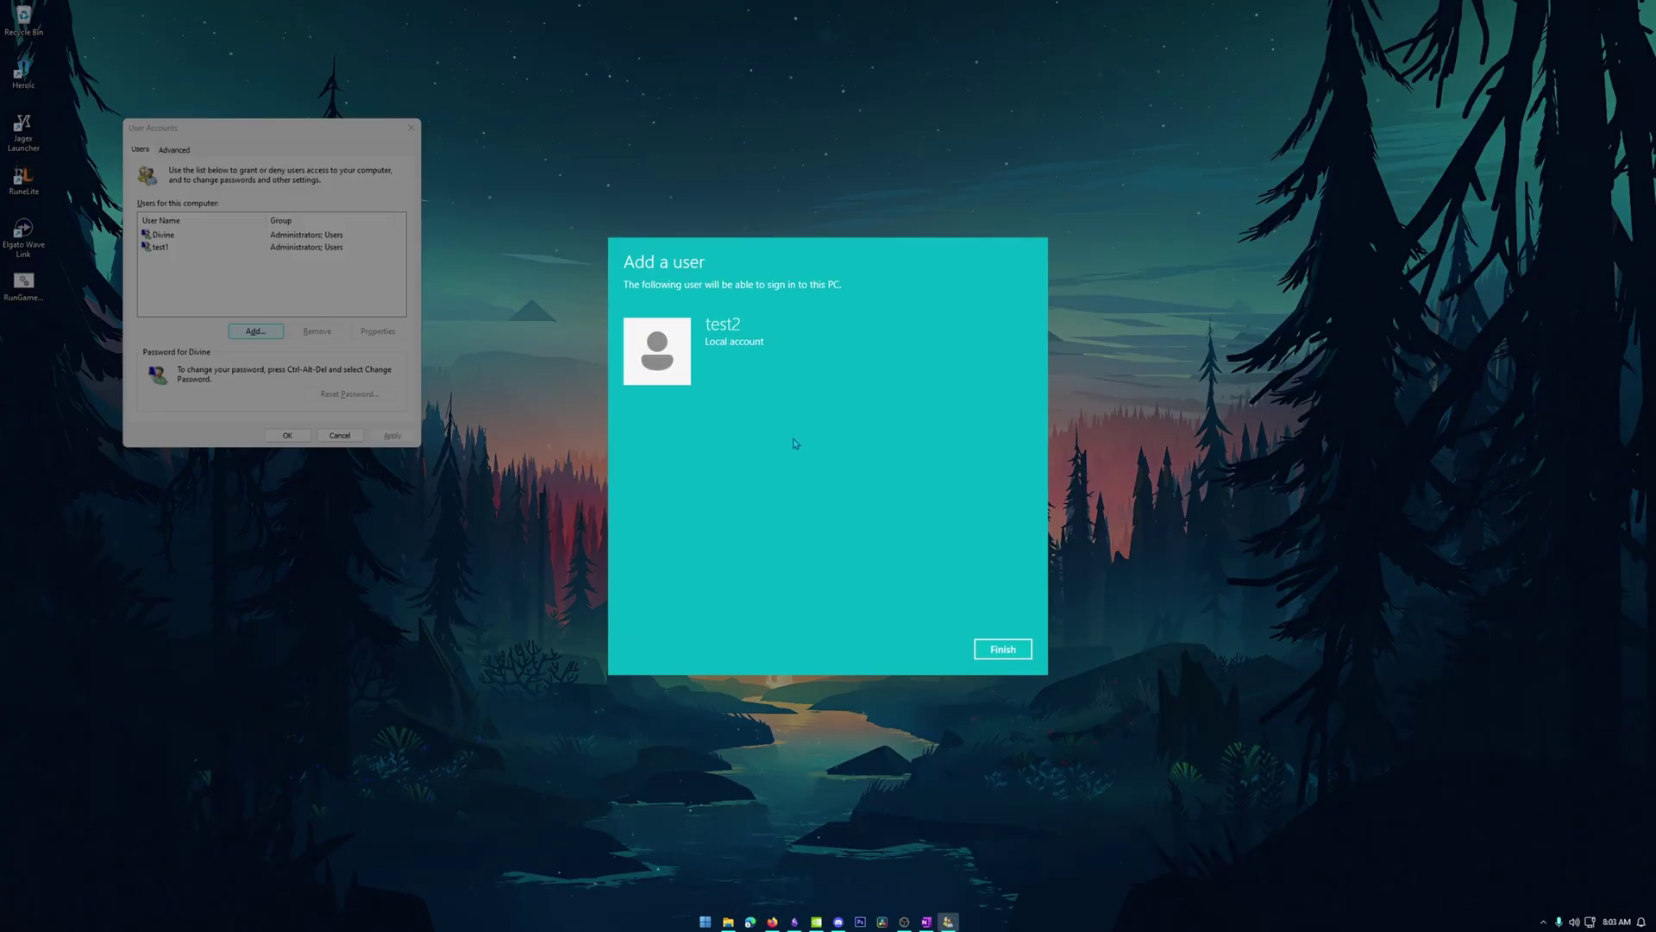
click(1000, 649)
click(196, 296)
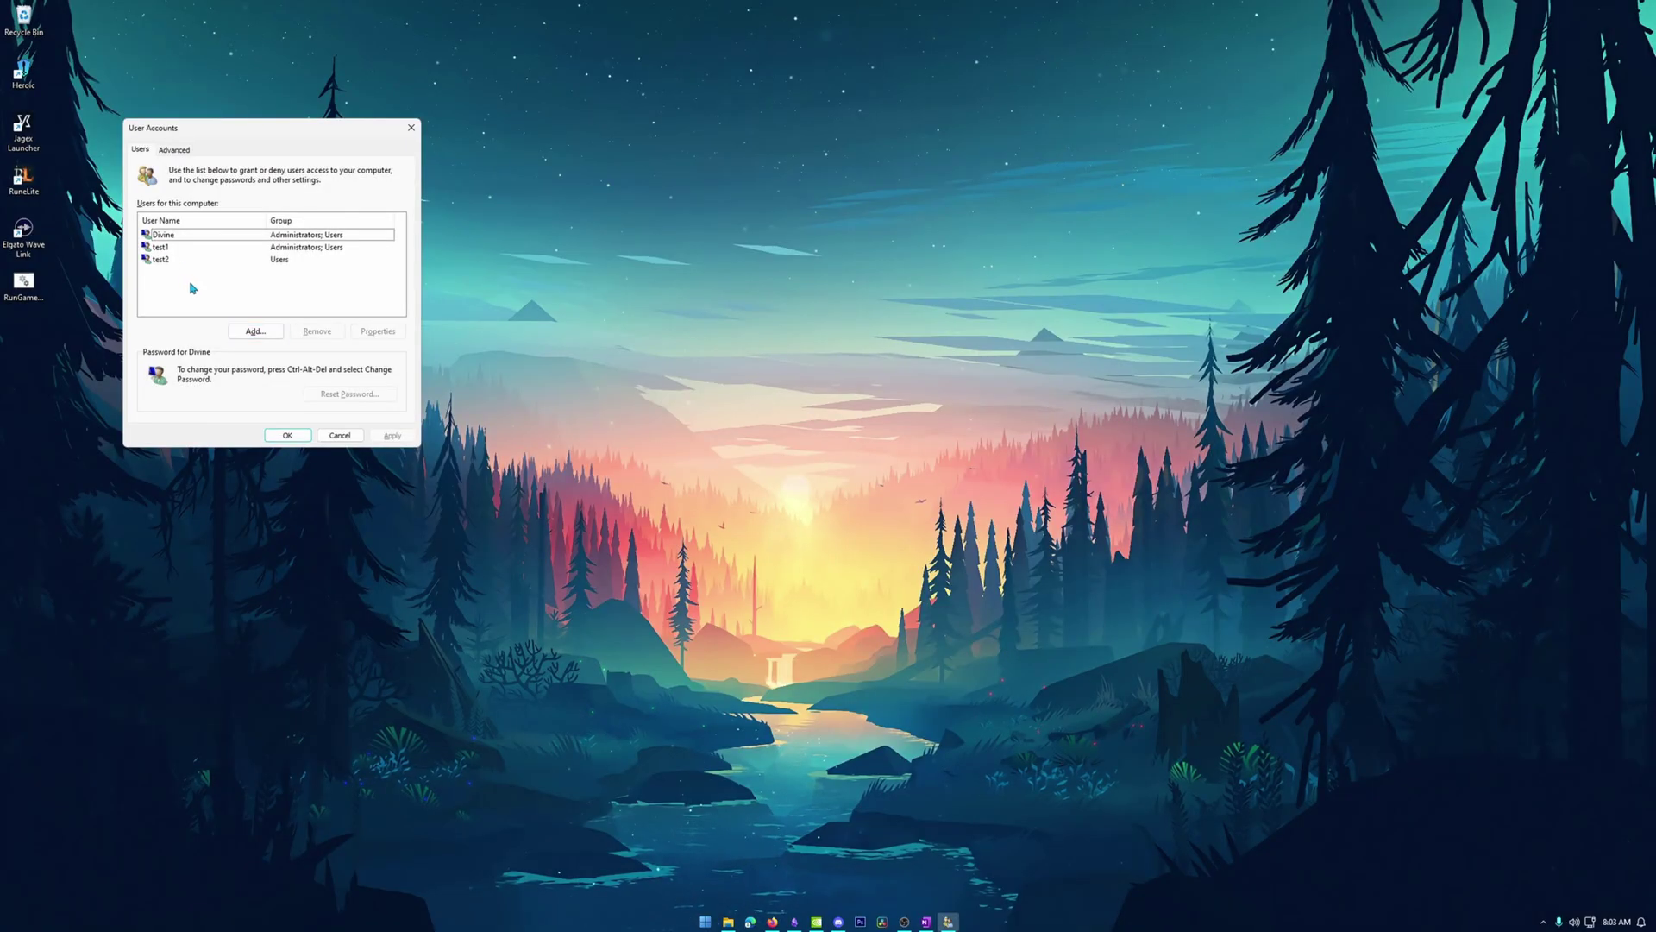
click(164, 261)
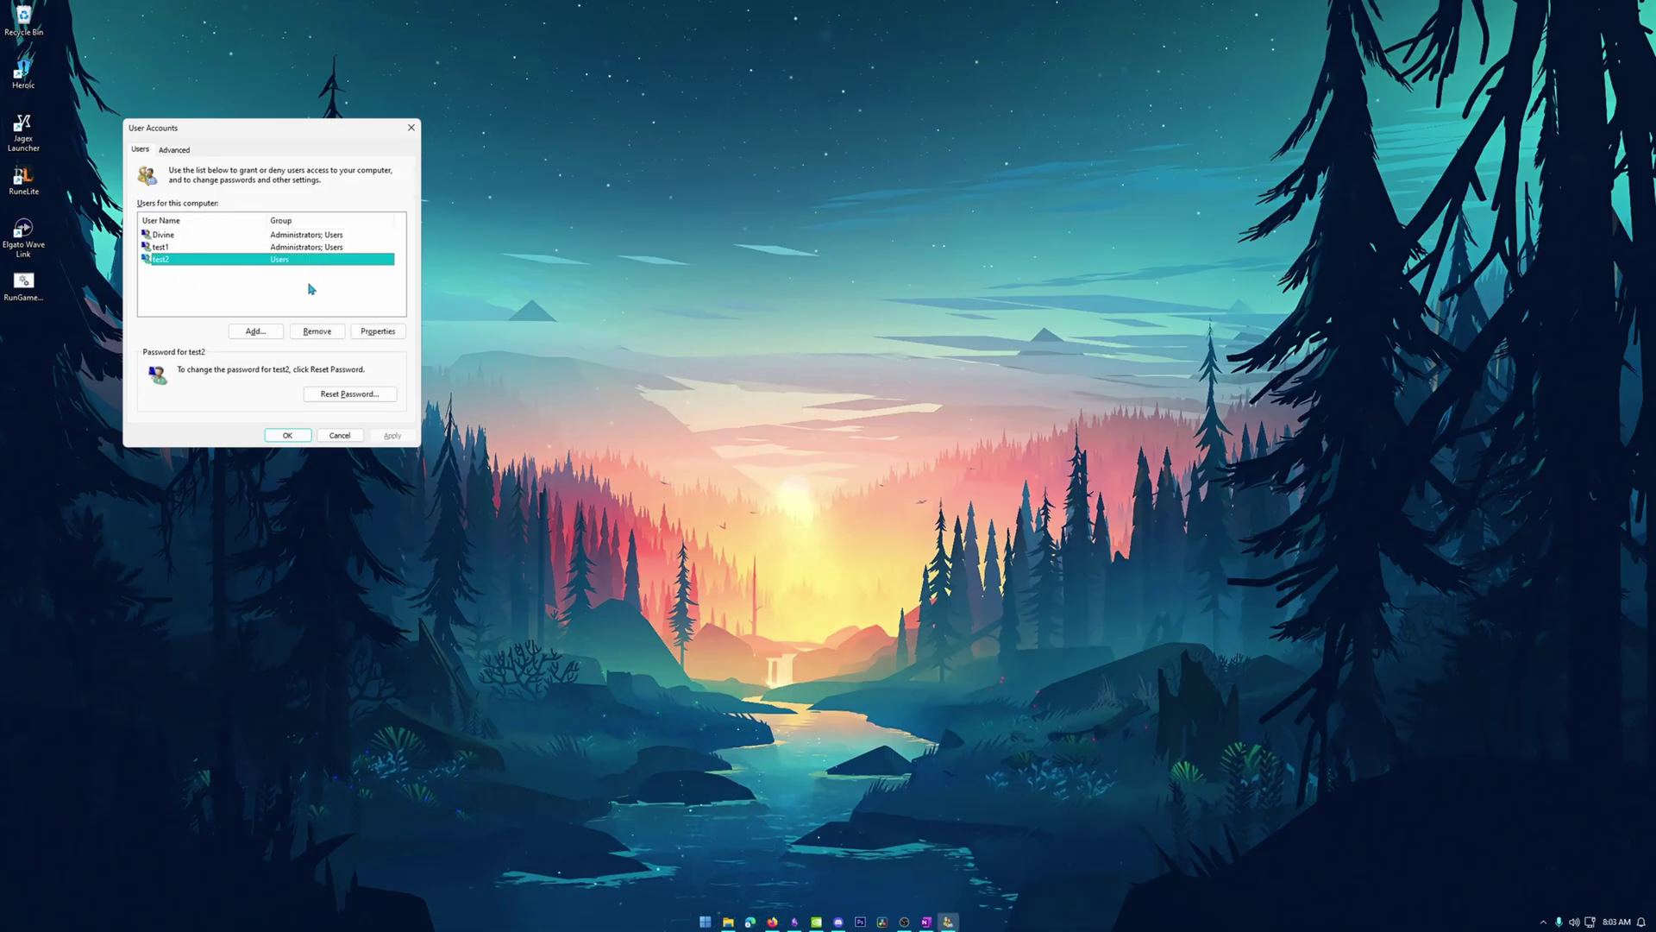
click(355, 291)
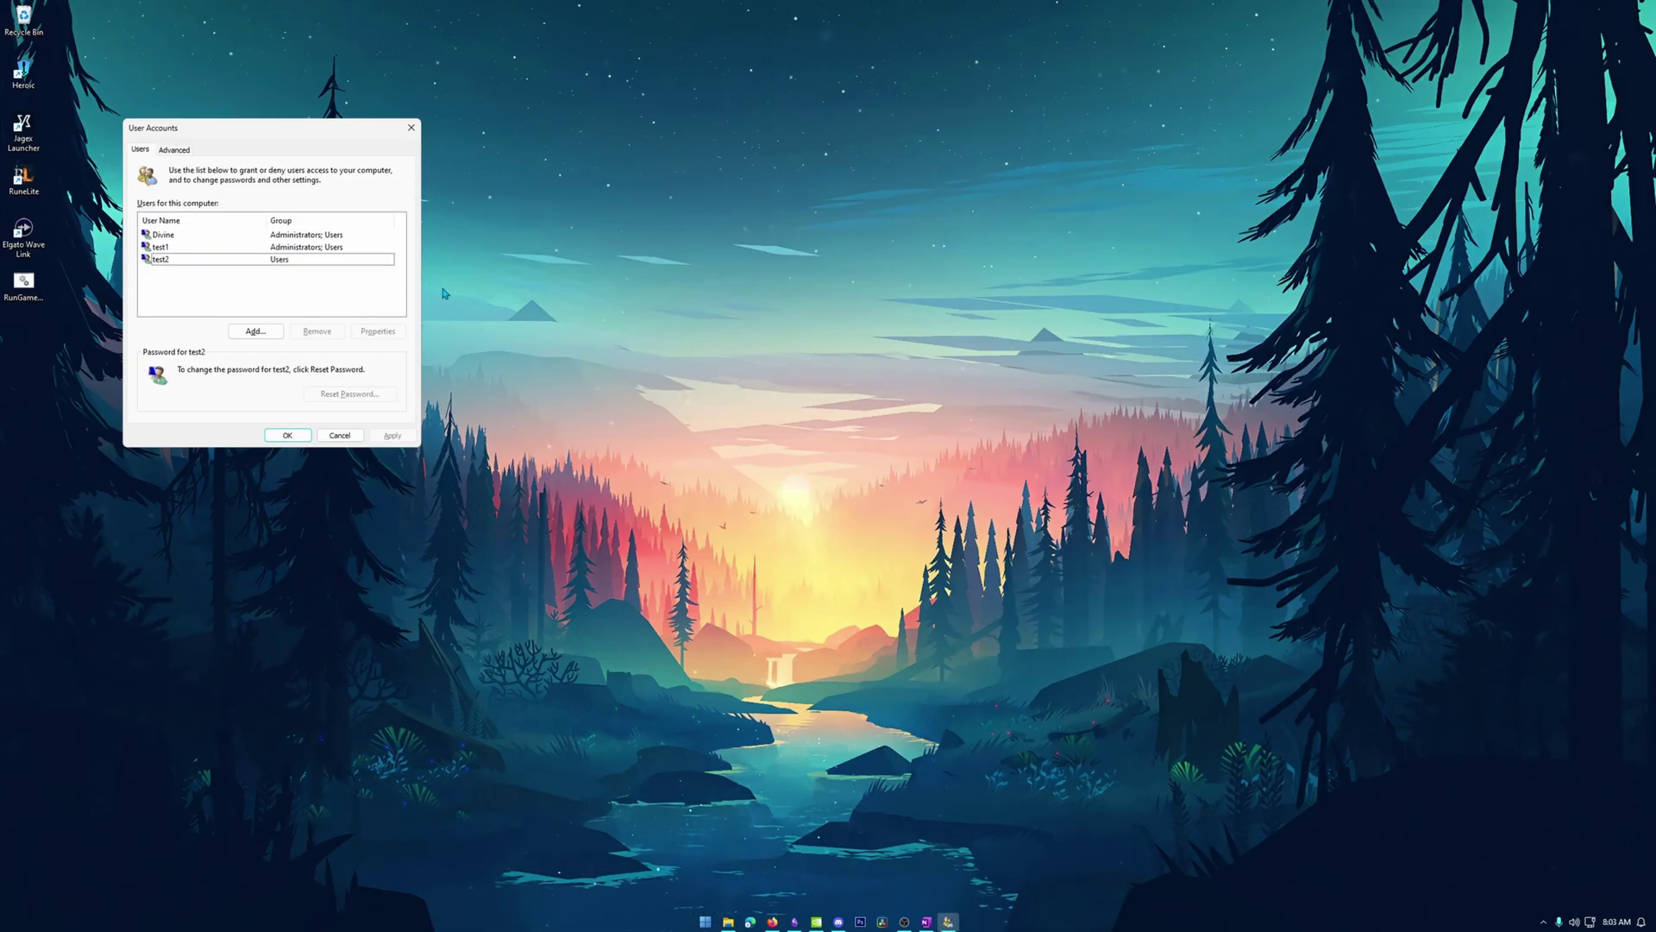
click(410, 127)
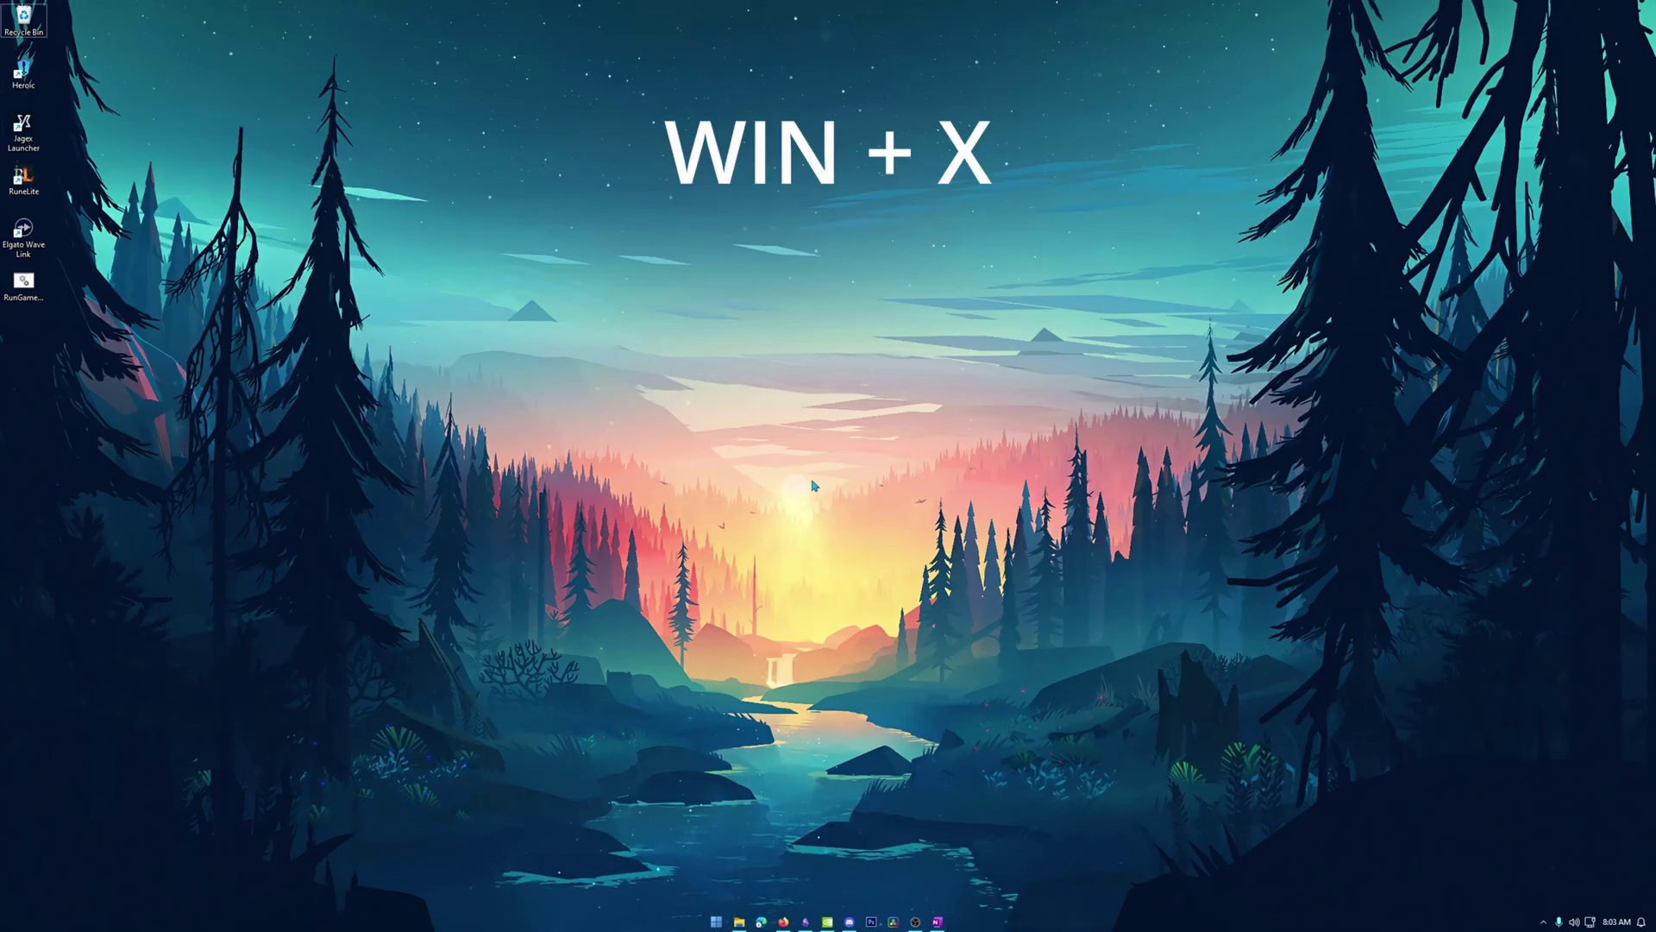
Open an administrator PowerShell window in Windows Terminal via the Win+X quick-link menu.
key(super+x)
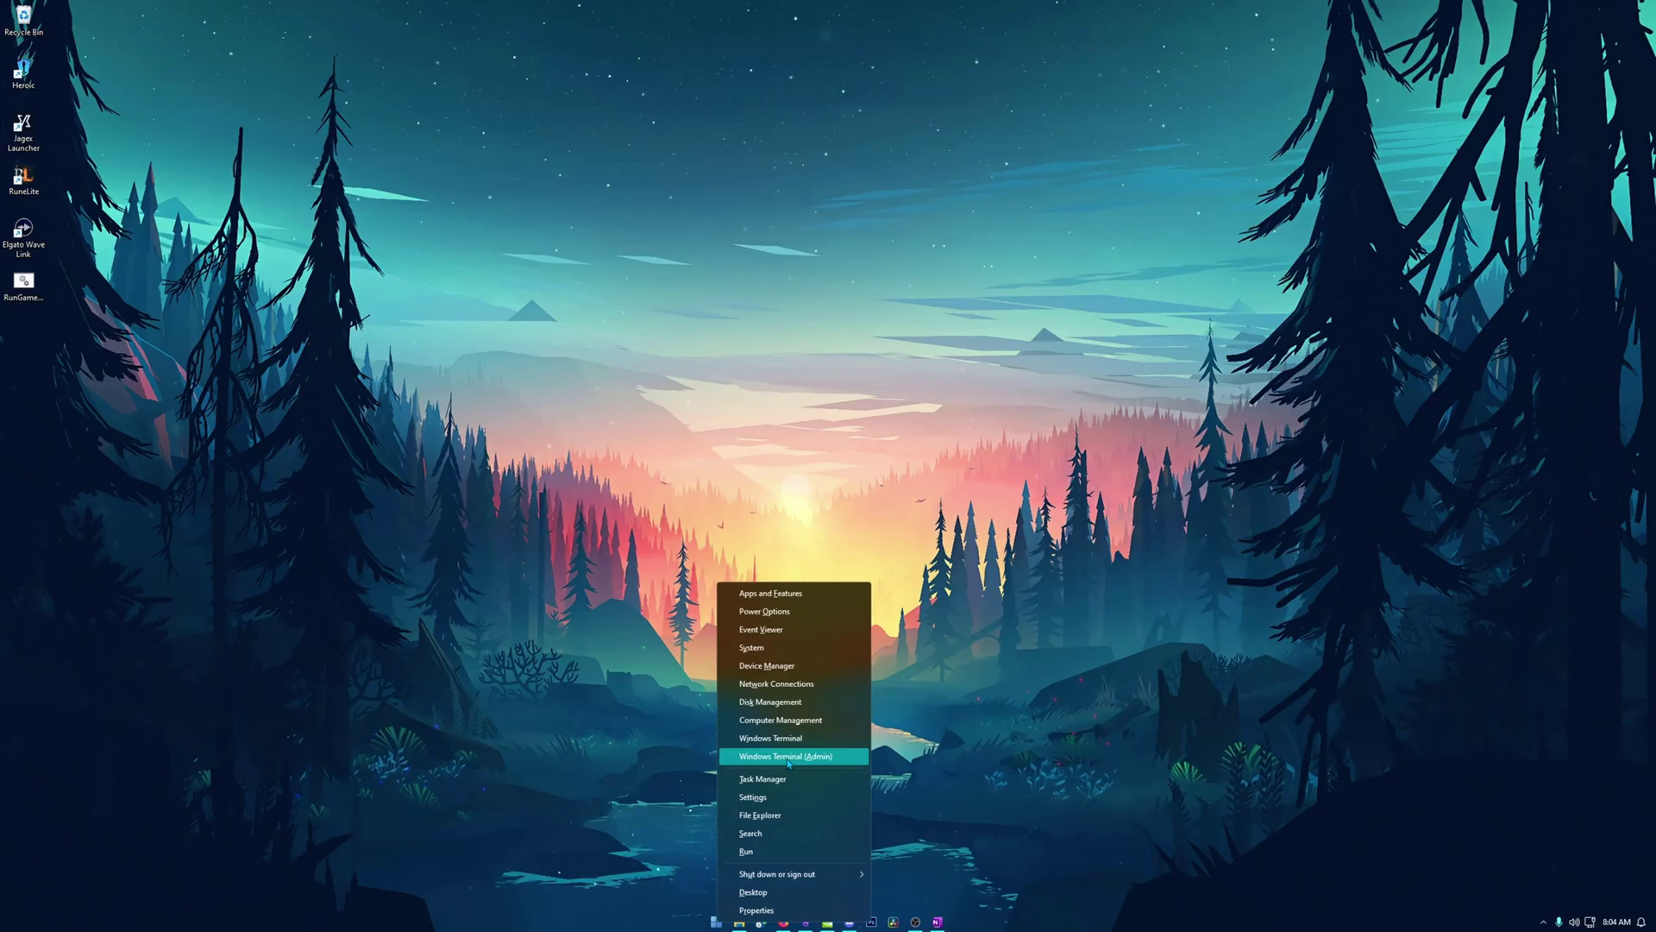
click(643, 740)
key(super+x)
click(627, 802)
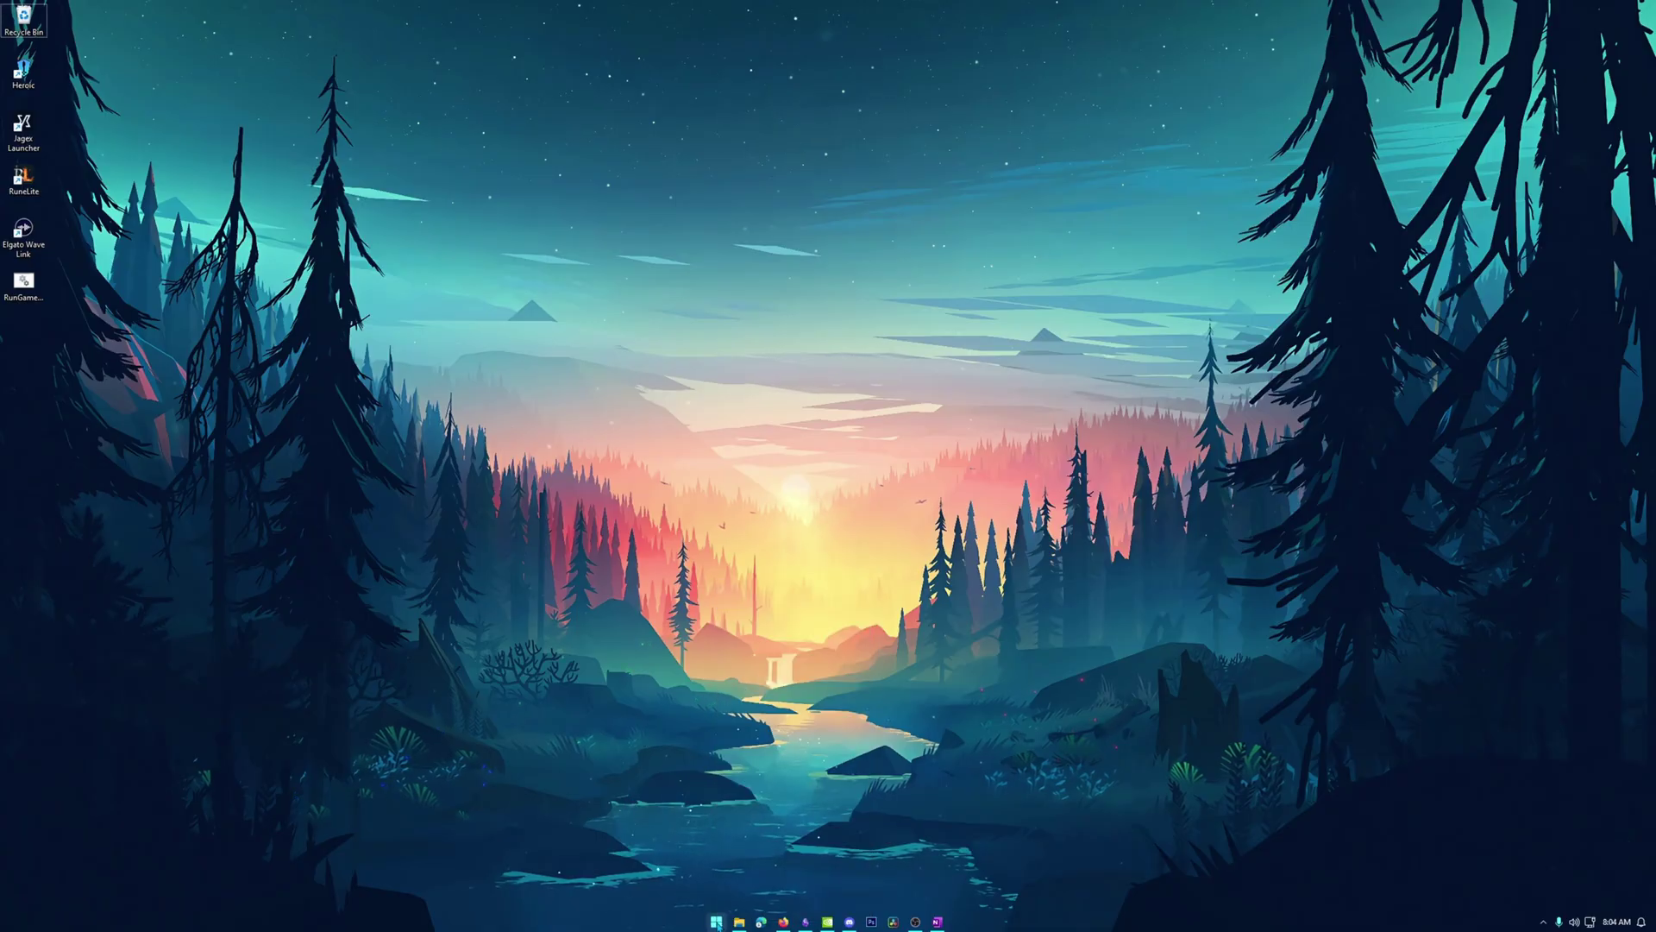
right_click(717, 922)
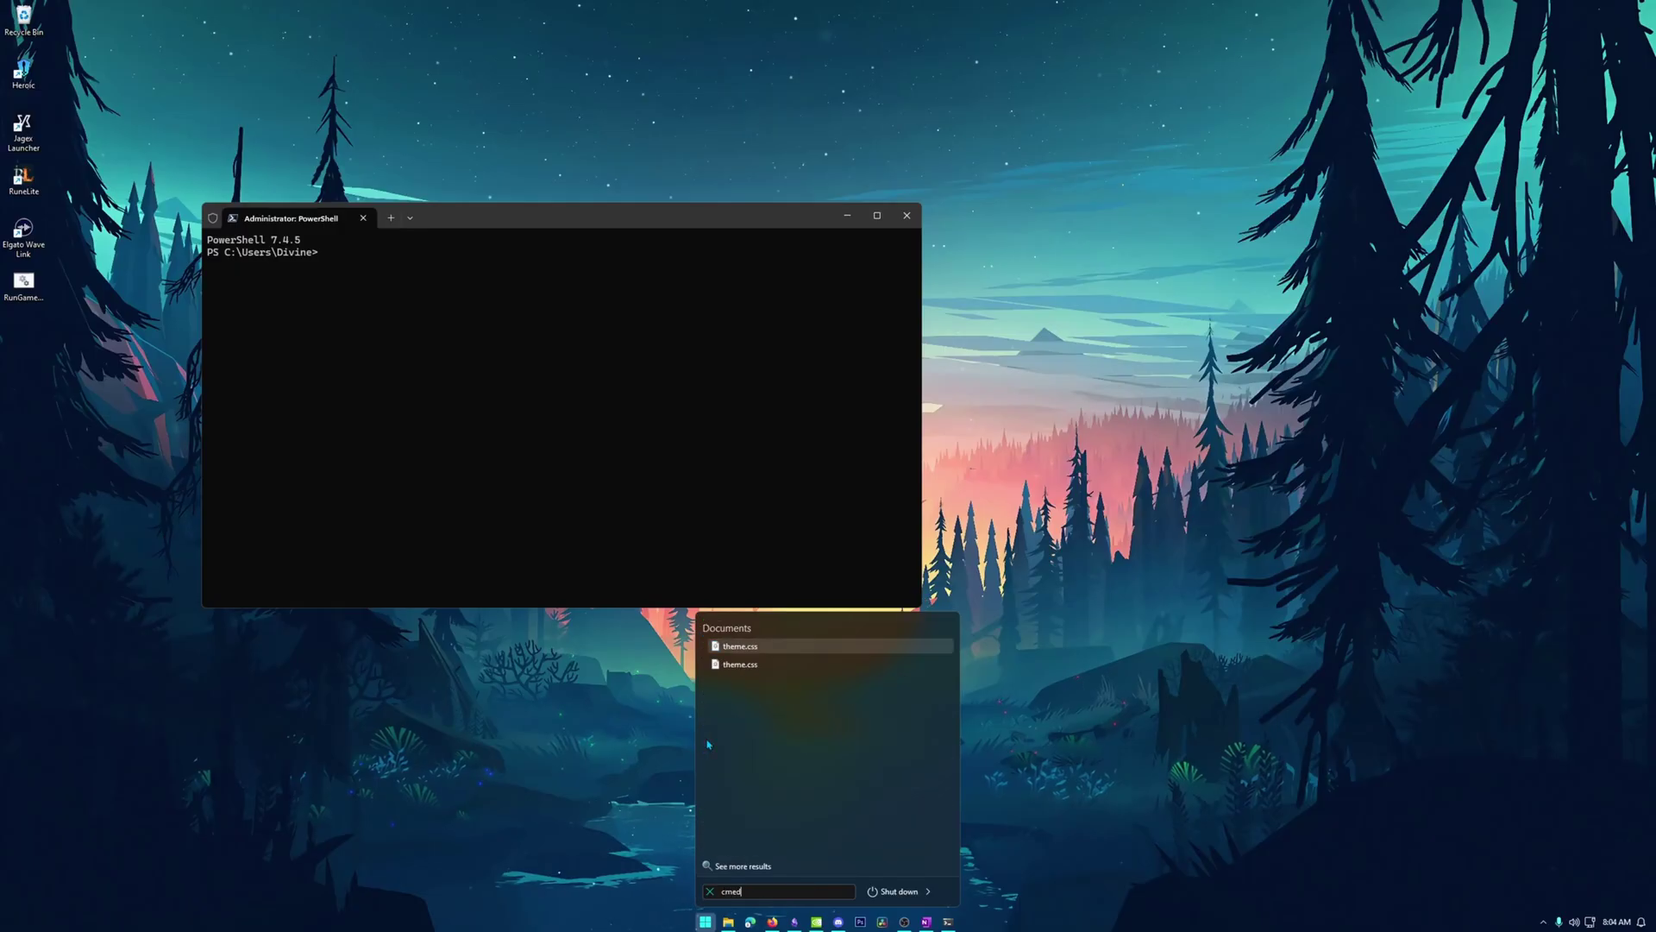
right_click(731, 647)
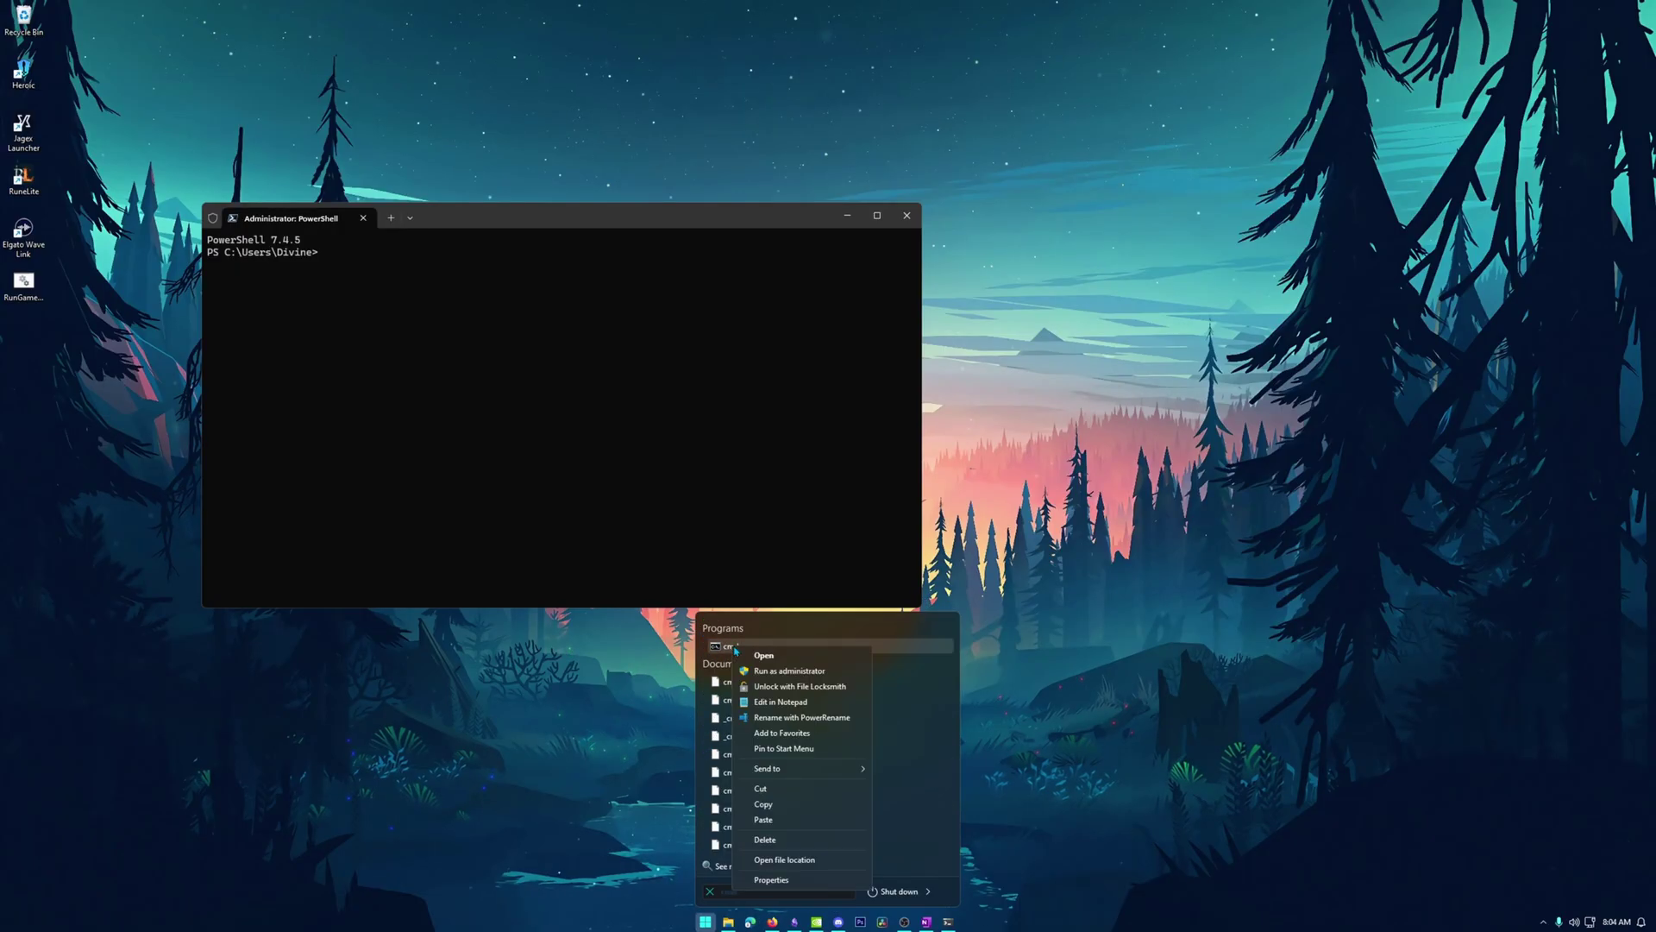
click(509, 375)
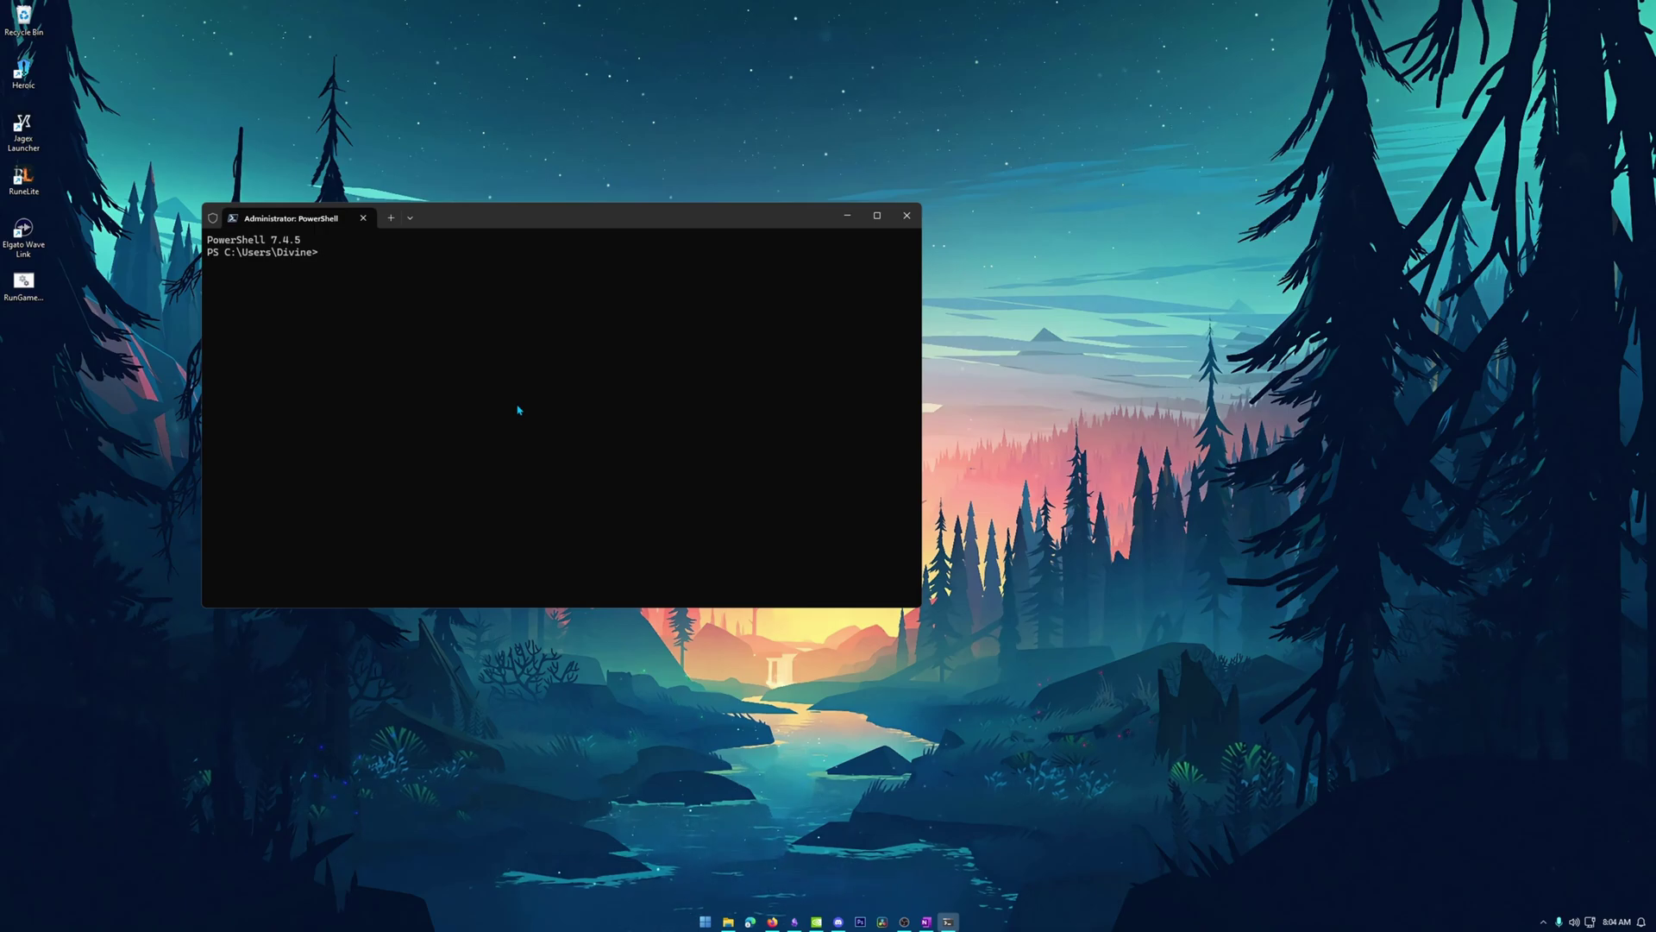
Run 'net user test3 <password> /add' to create the local account test3.
text(net u)
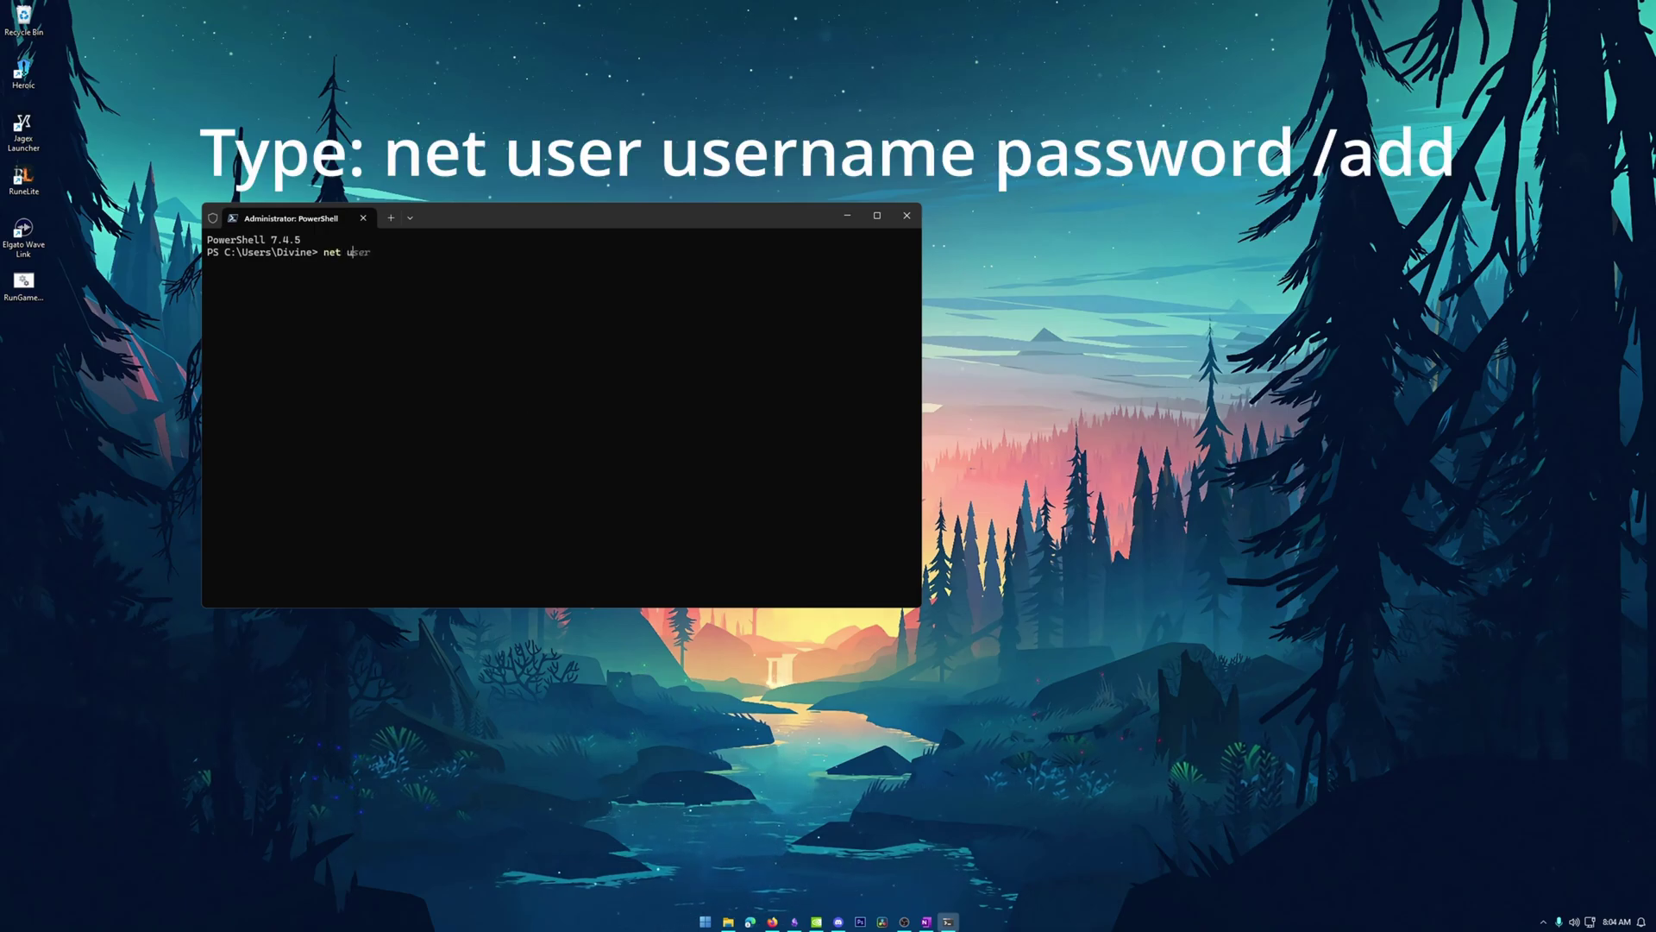
text(ser )
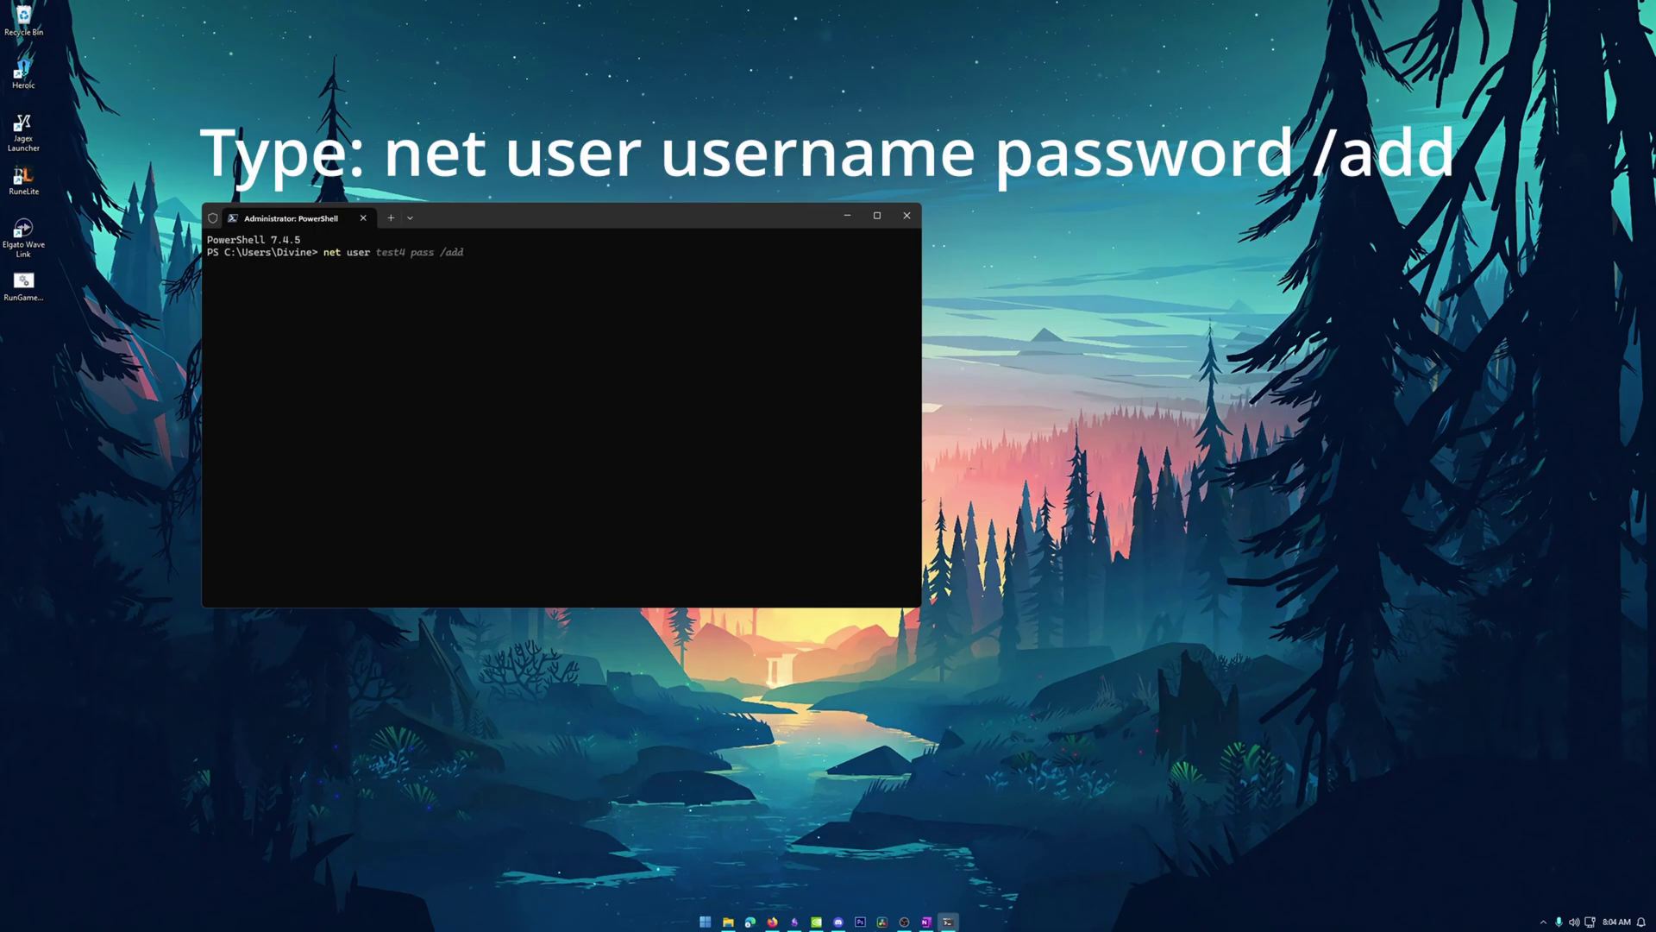
text(test3)
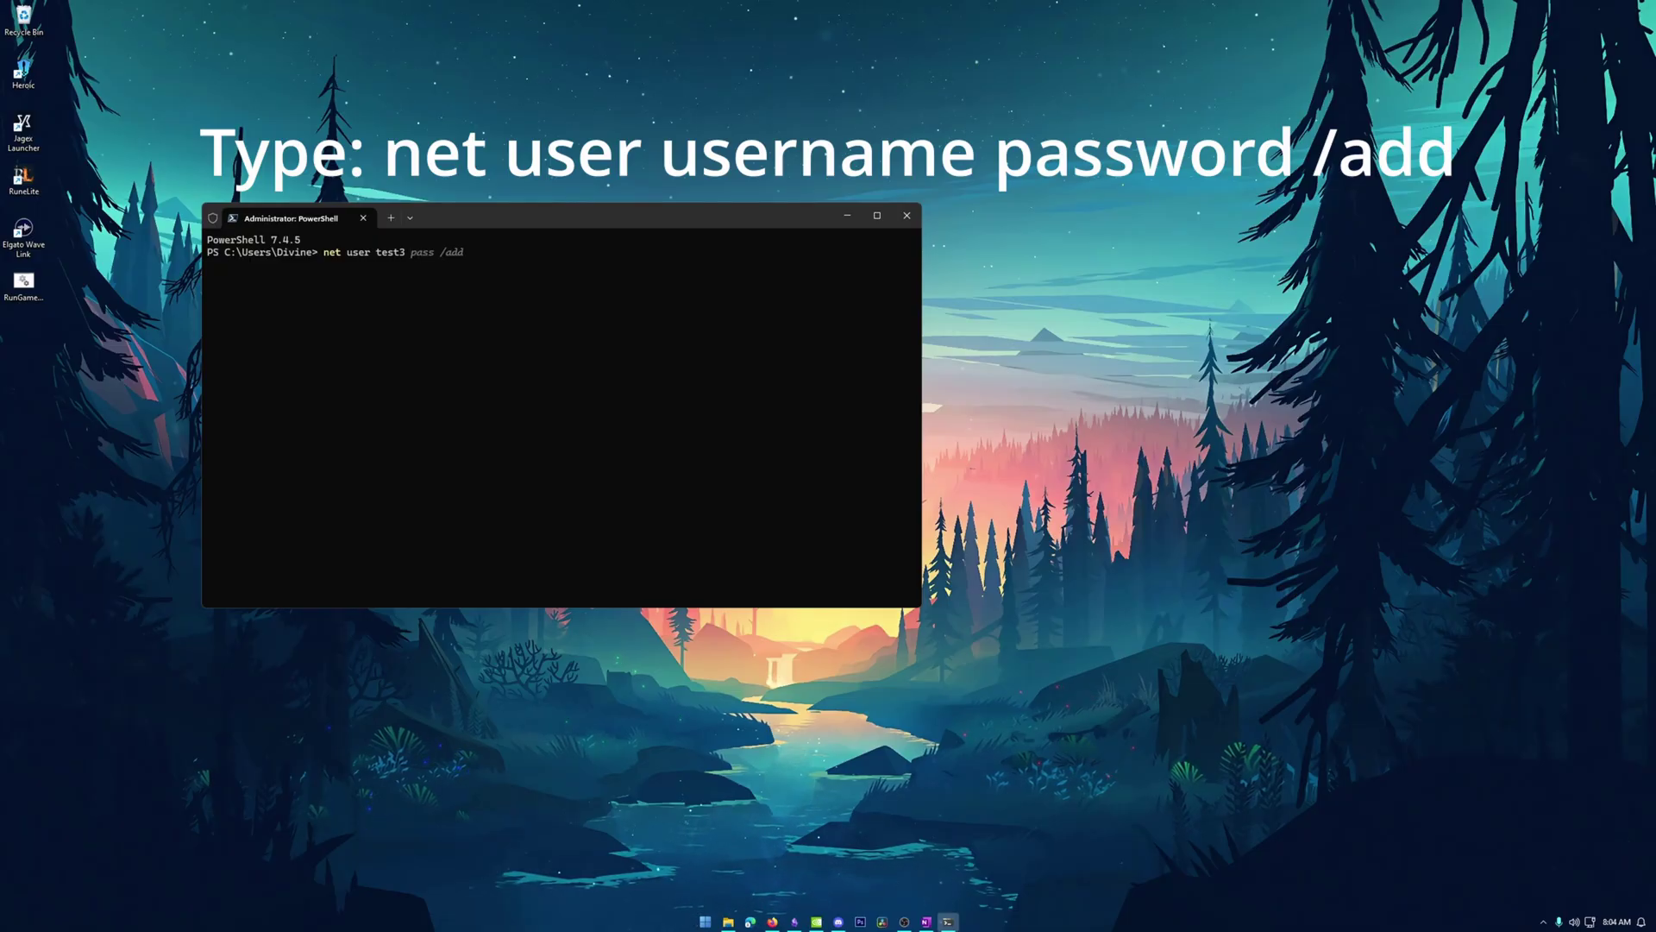
text(pass)
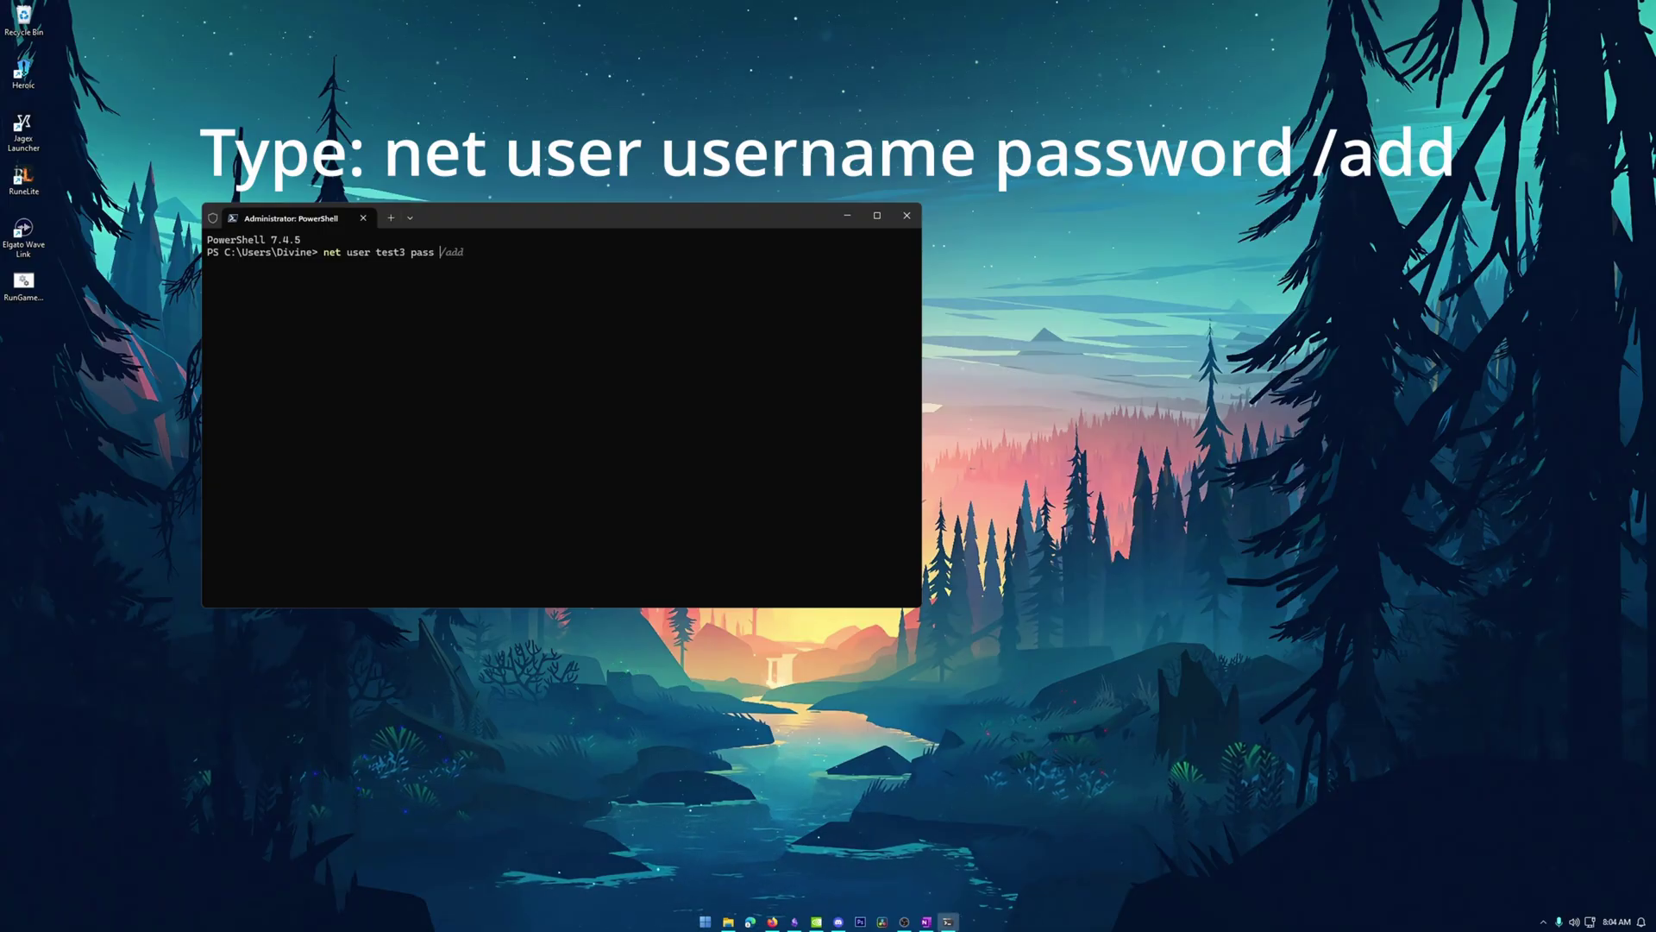
text(/add)
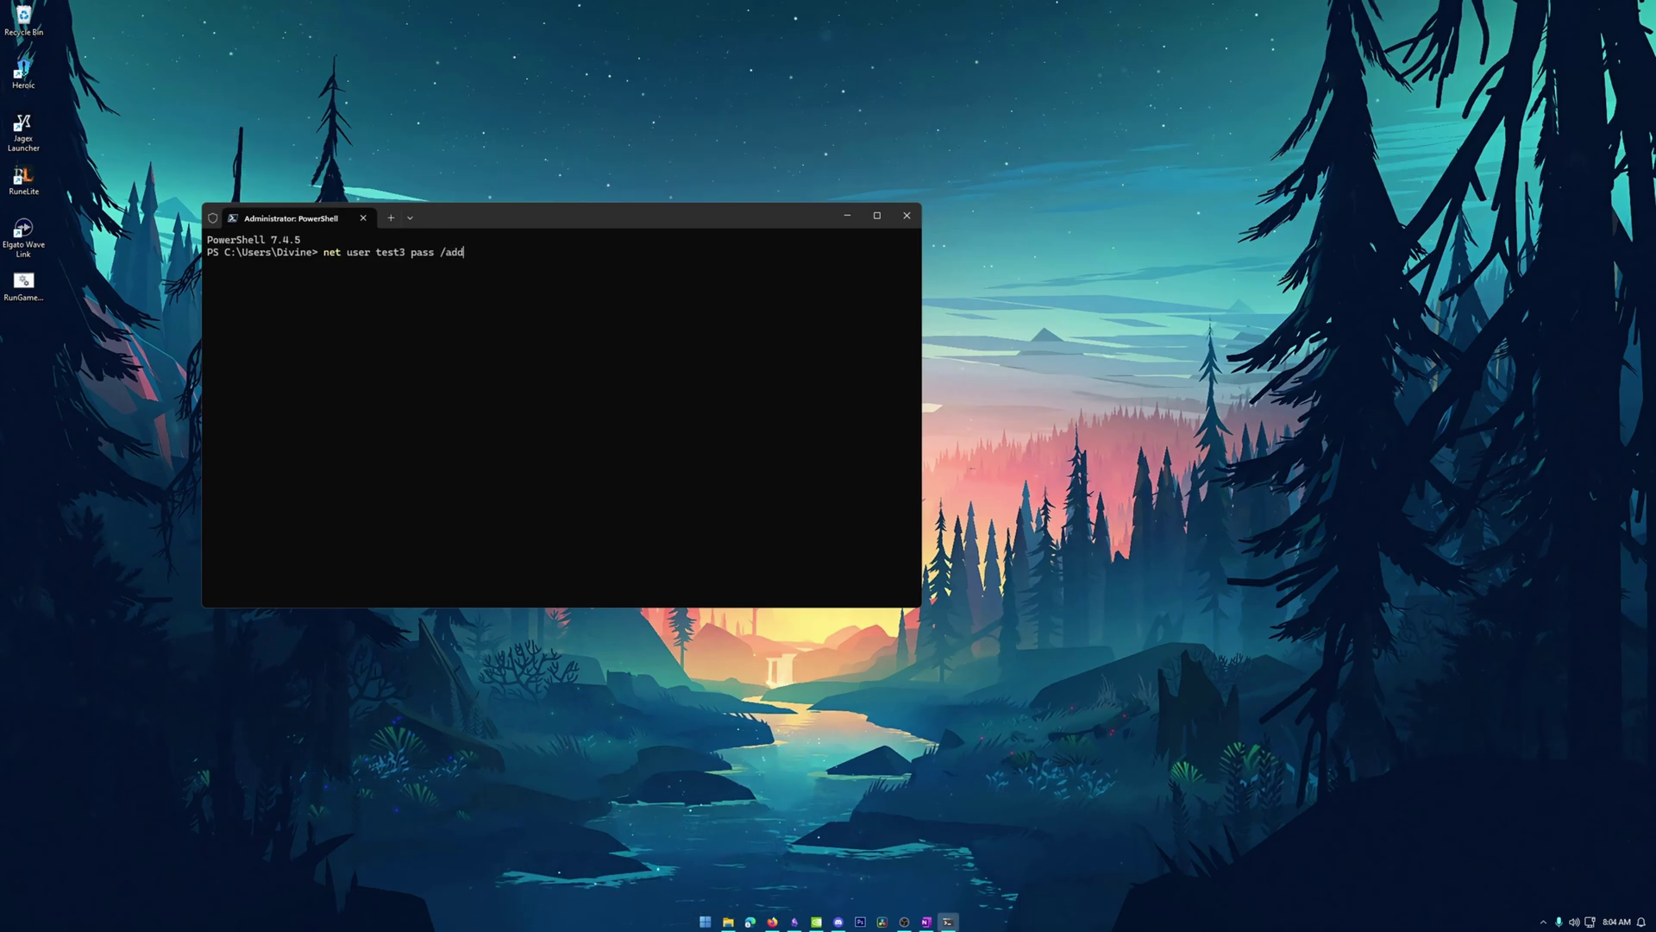
key(Return)
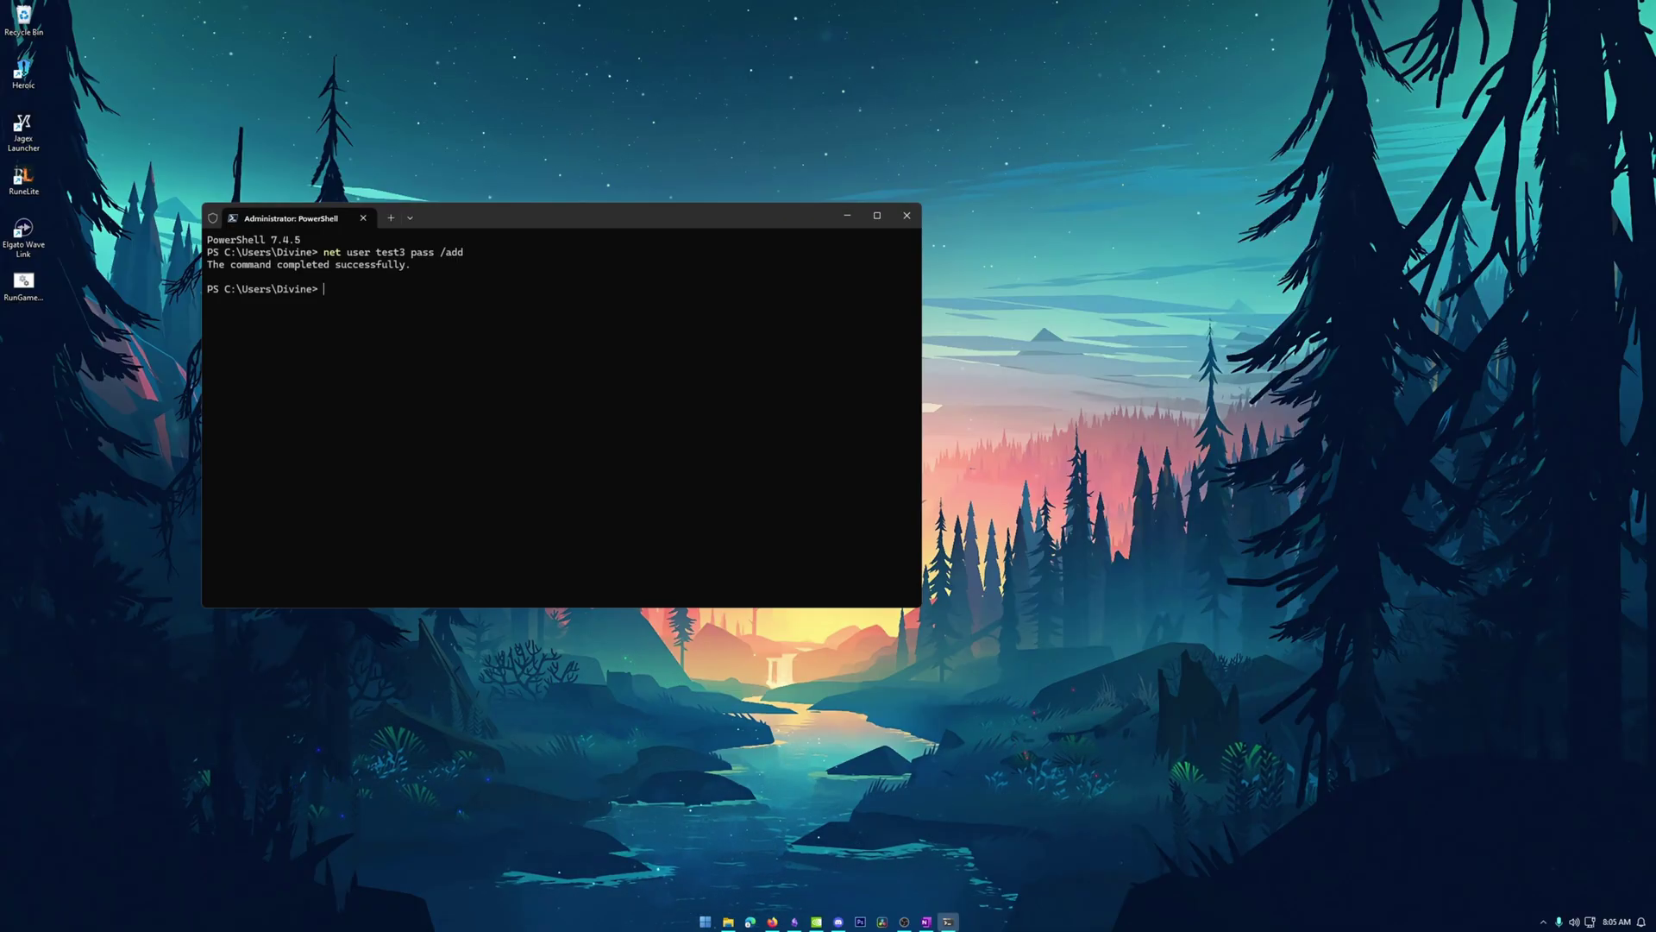
List the local user accounts with 'net user', then close PowerShell.
text(net)
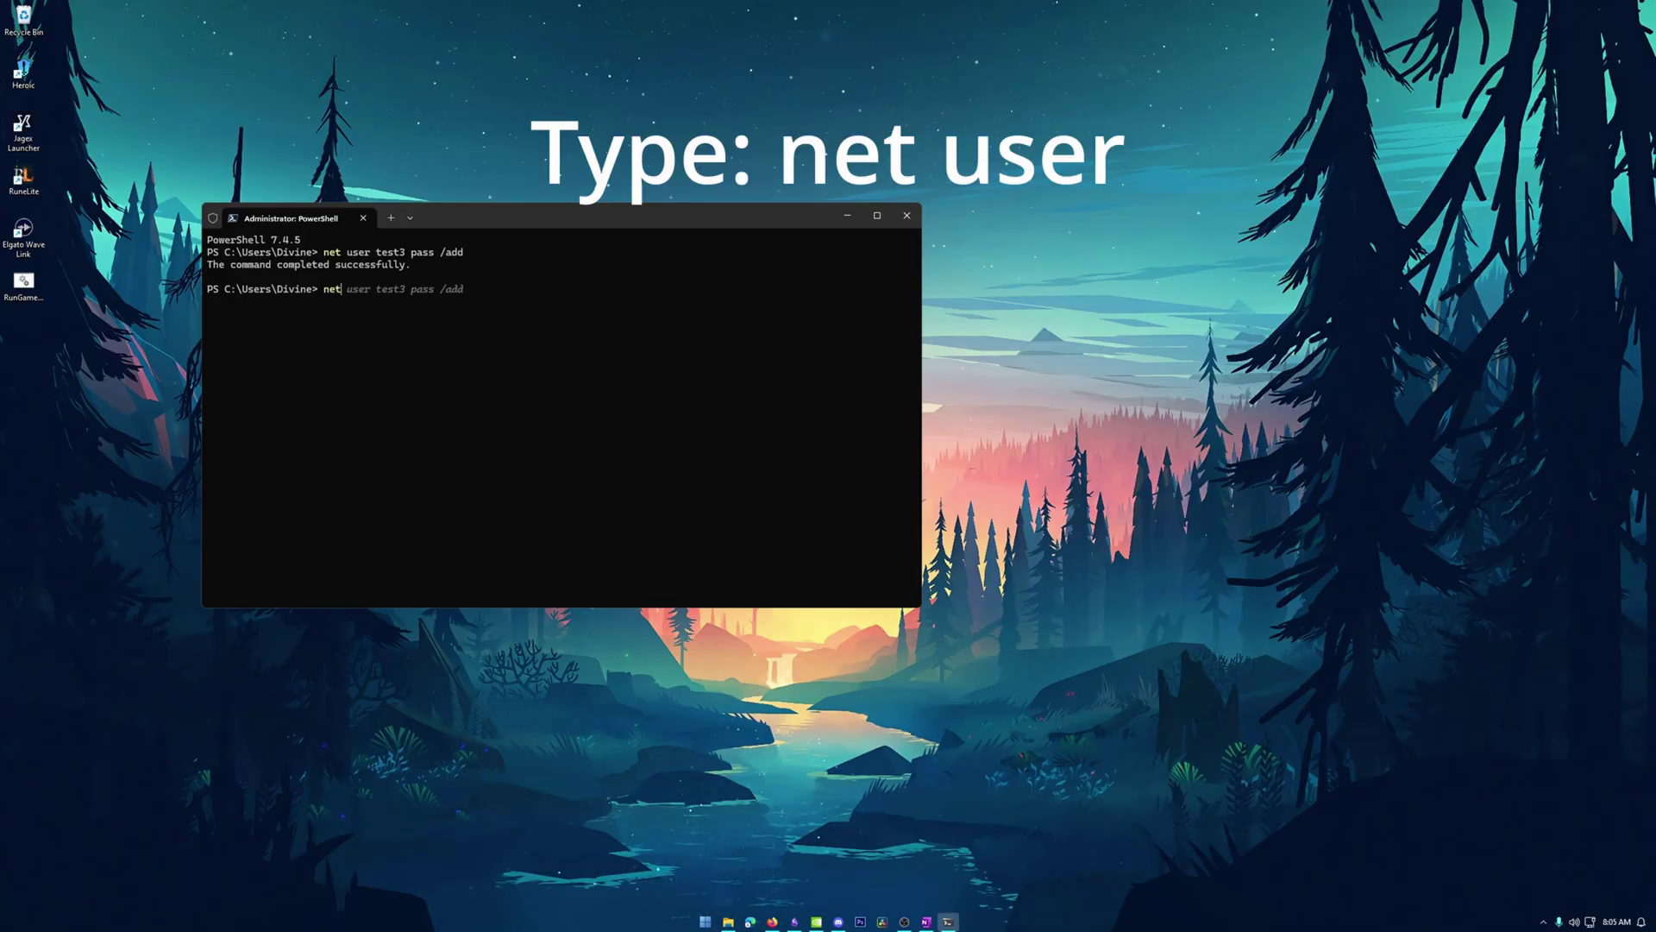
text( user)
key(Return)
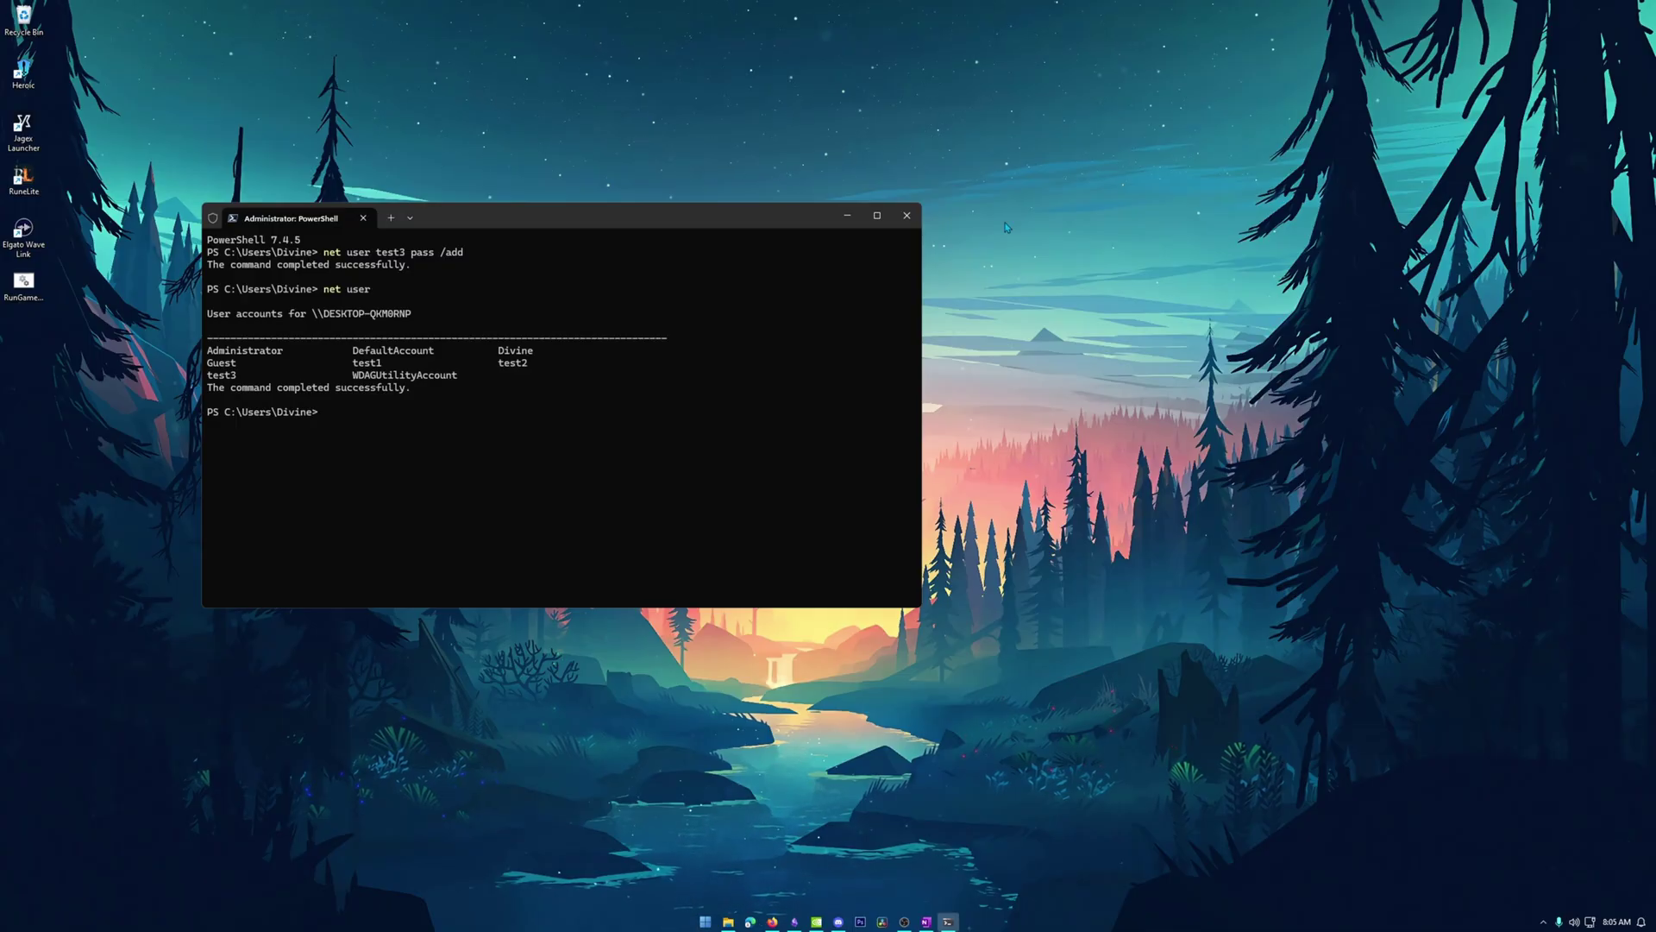
click(916, 217)
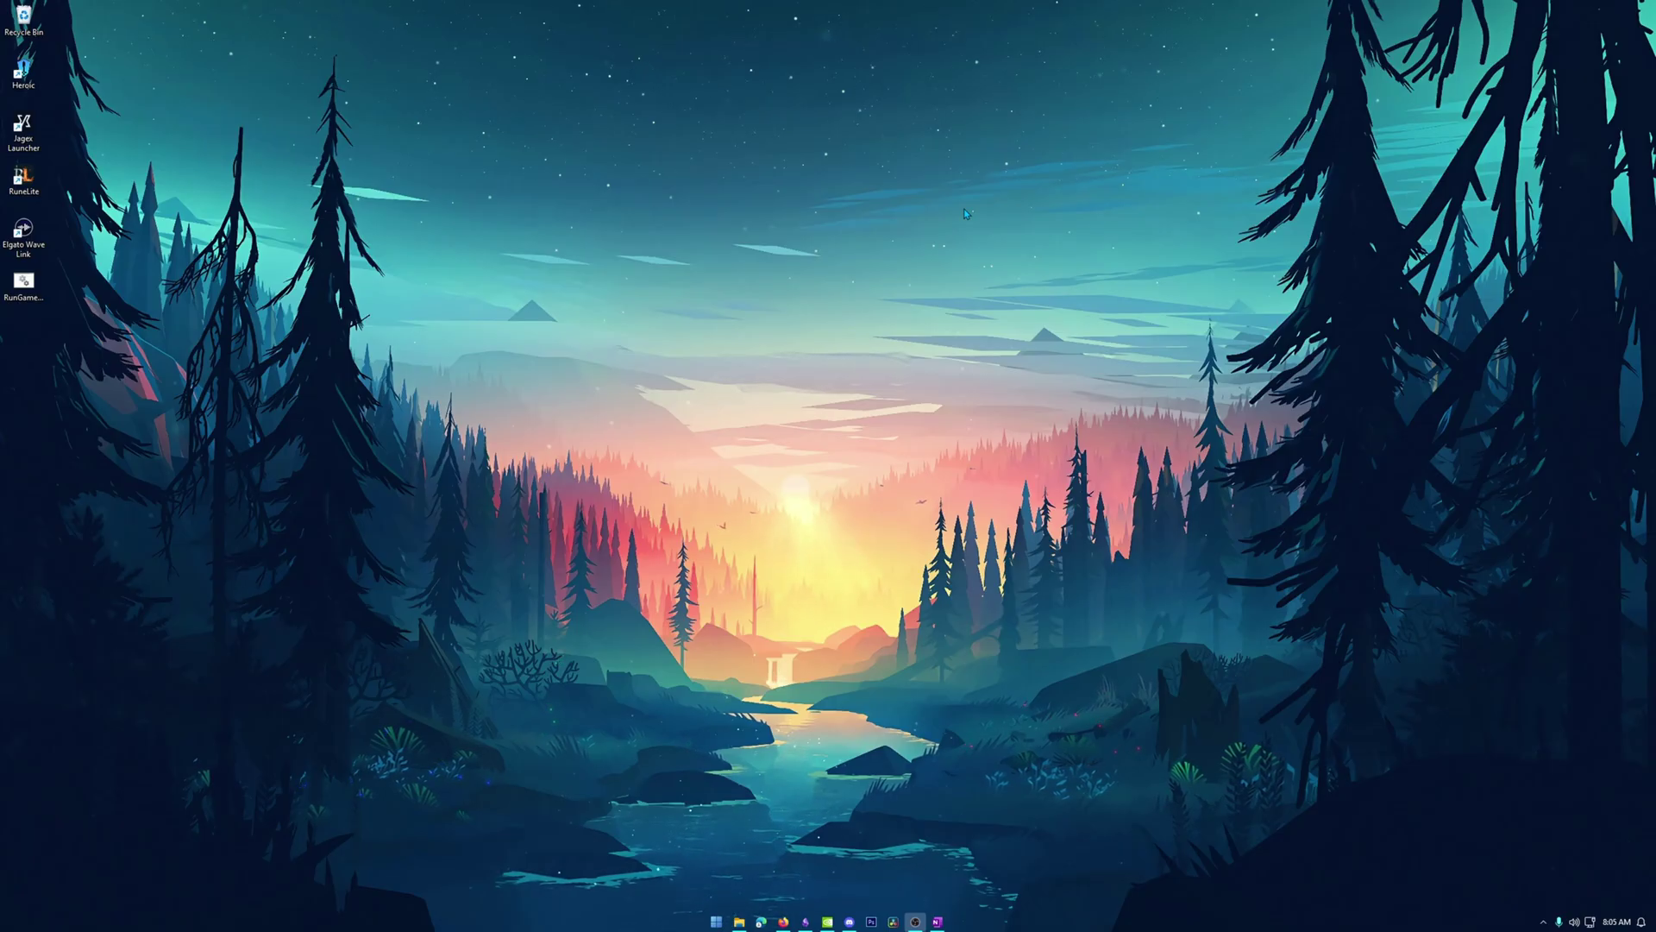
Change the Jagex Launcher game client from RuneLite to Official Client, then close the launcher.
click(25, 19)
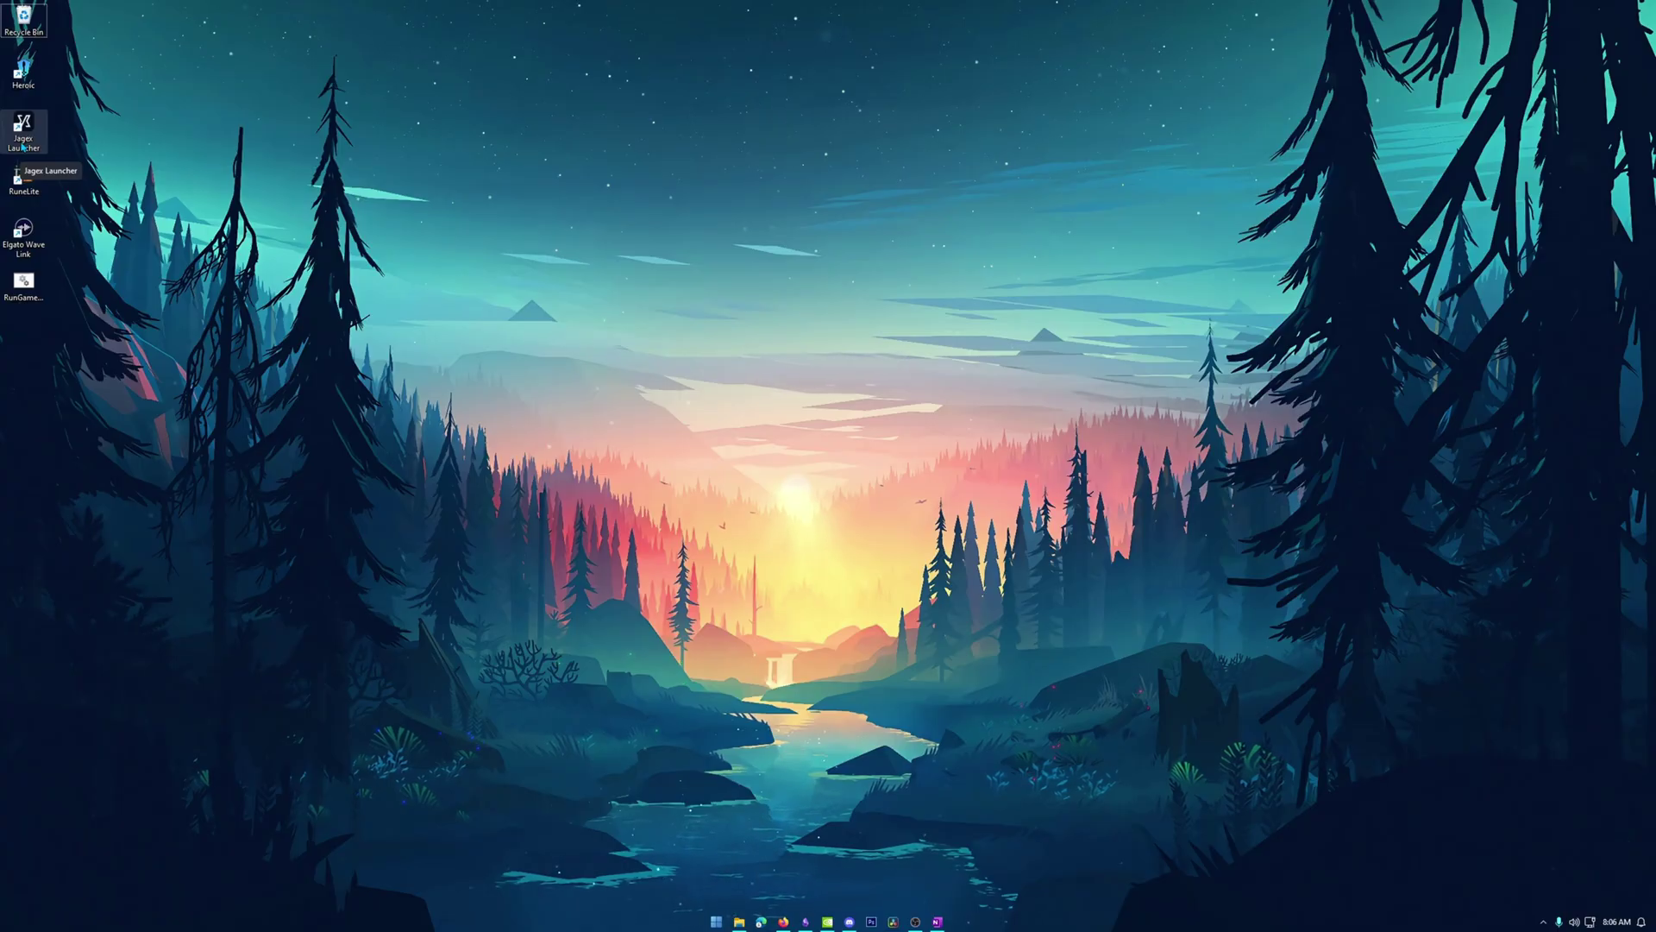
double_click(24, 142)
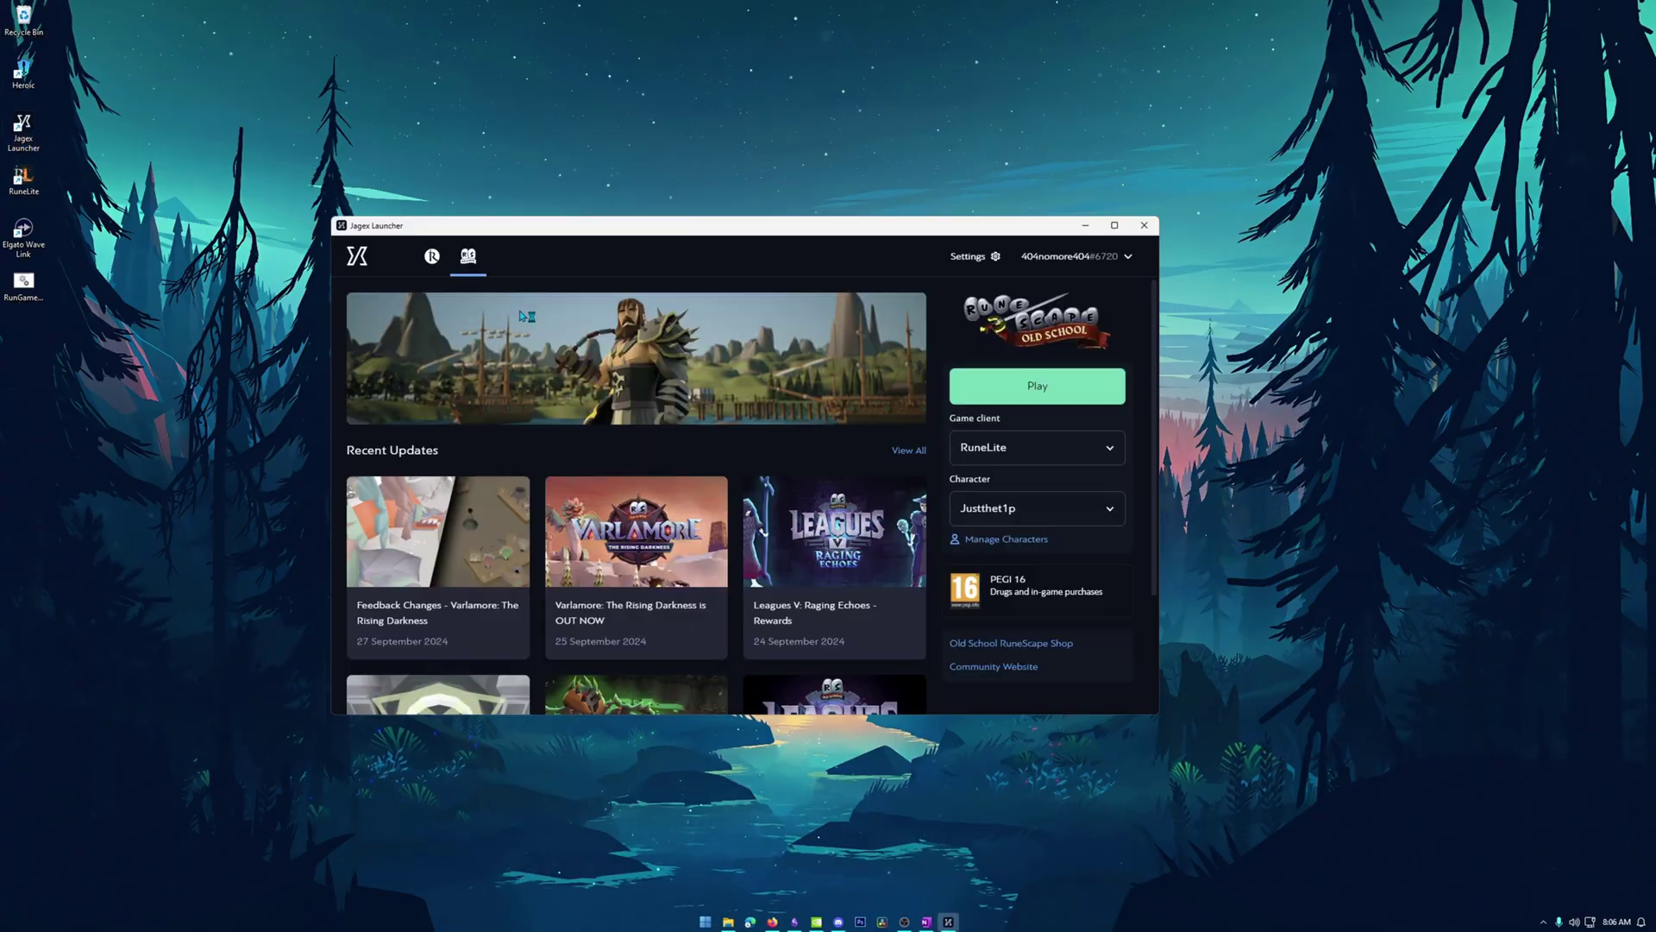
click(1104, 450)
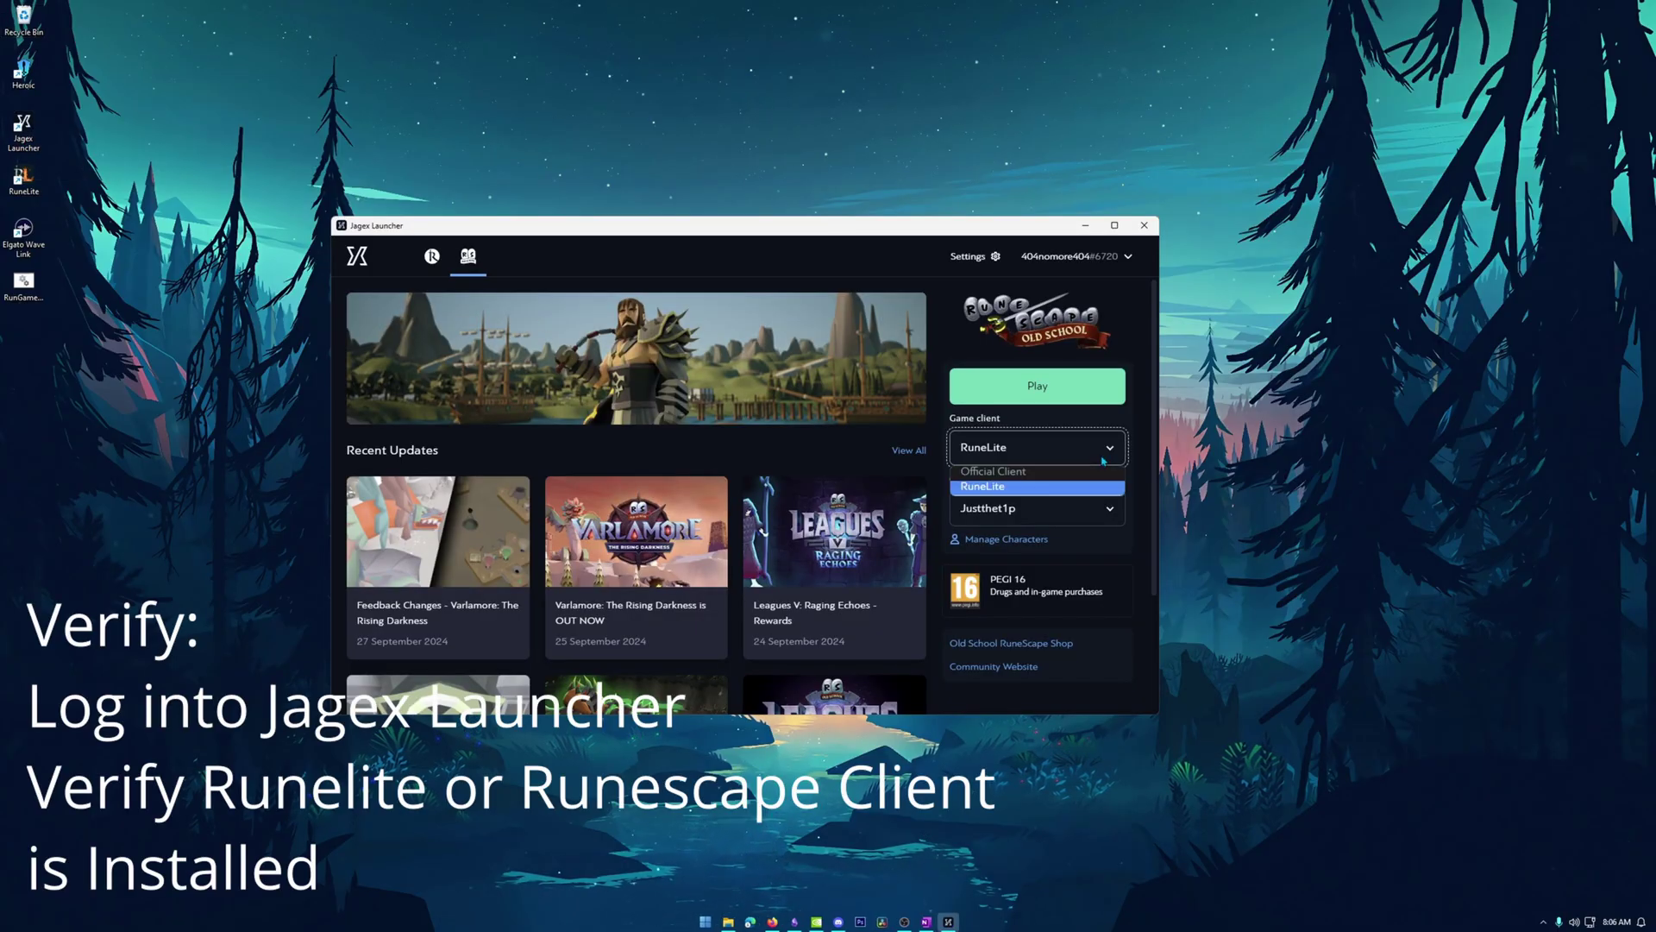
click(1112, 457)
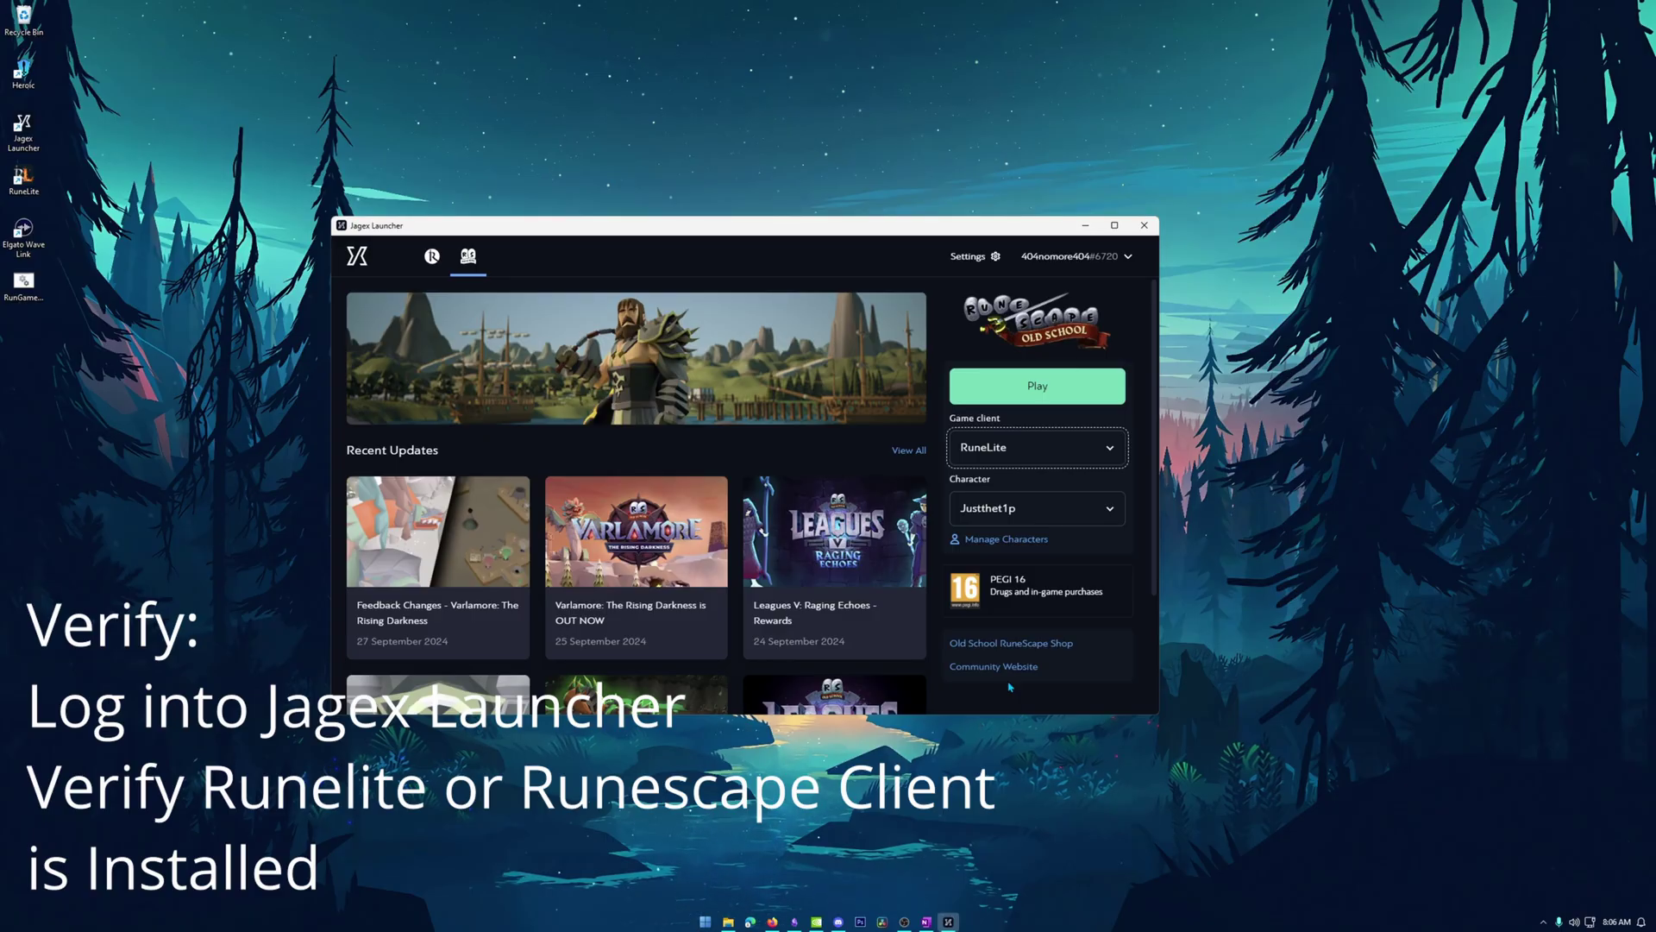
click(1090, 453)
click(1072, 473)
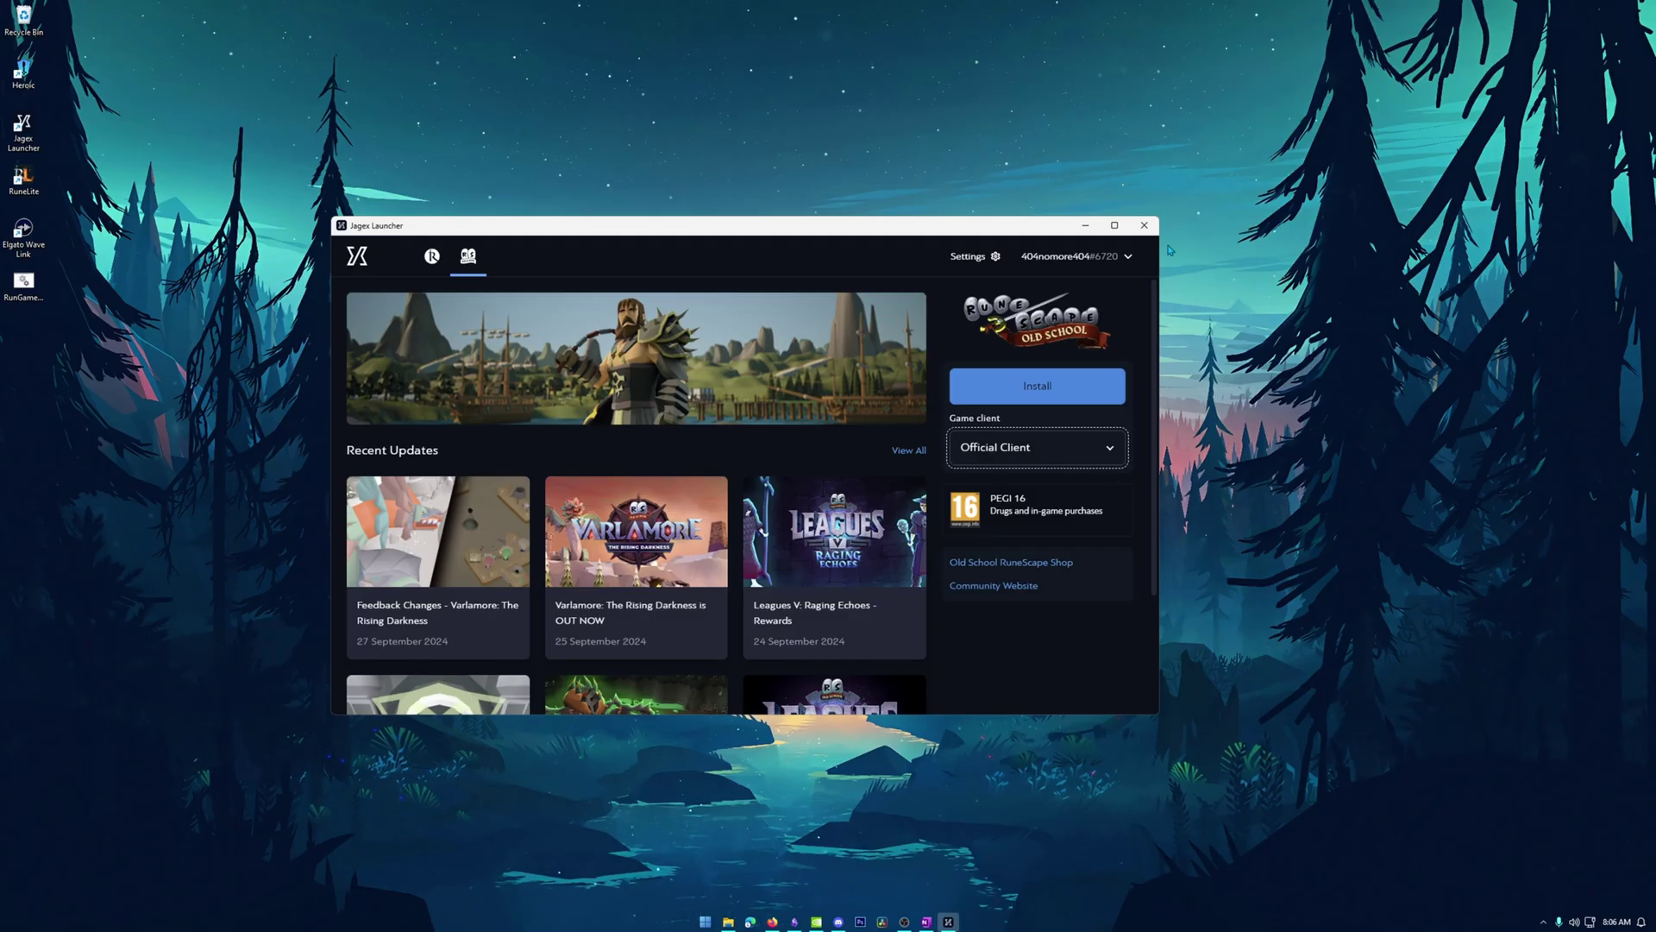
click(1144, 226)
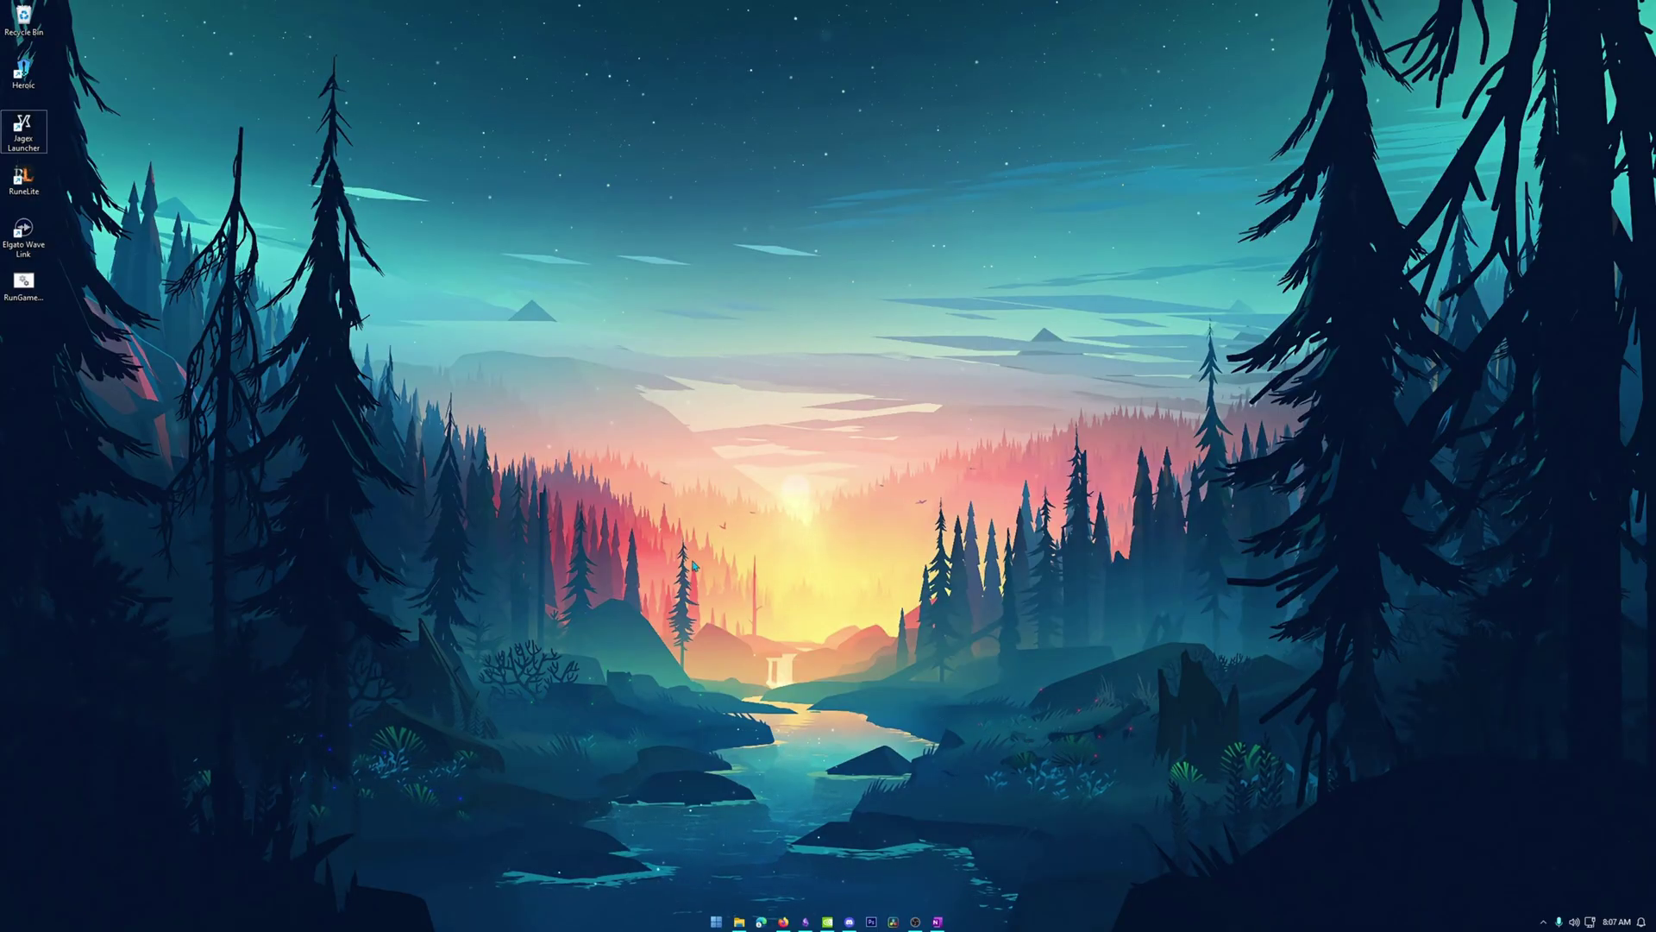
Run secpol.msc from the Run dialog to launch Local Security Policy.
key(super+r)
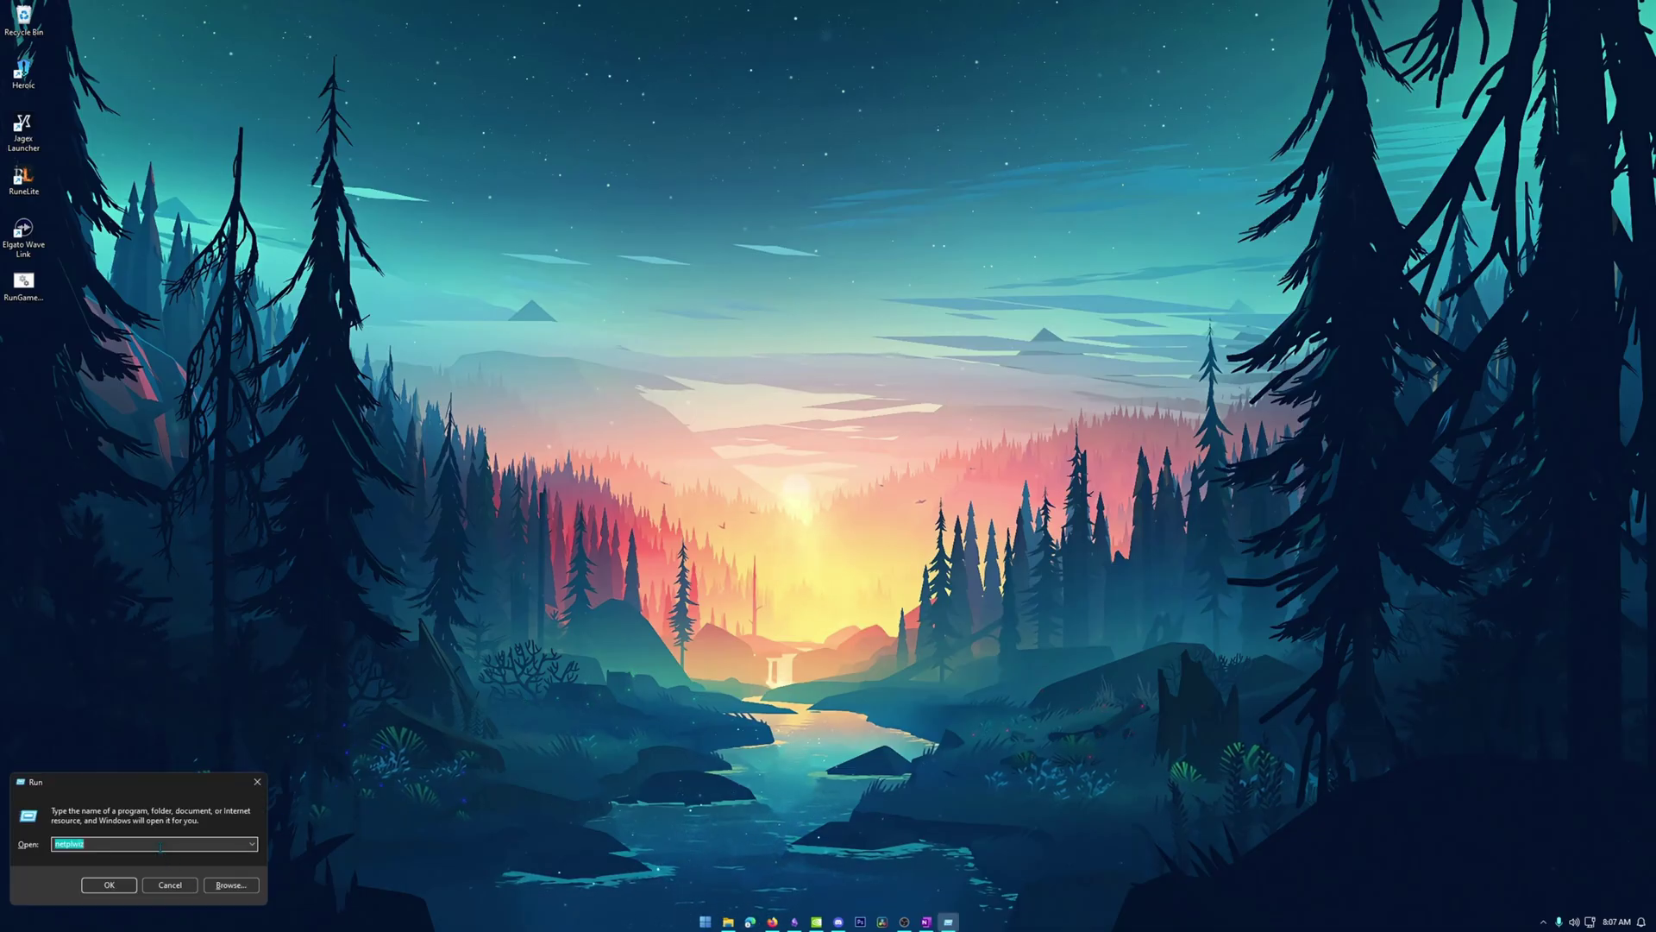
key(BackSpace)
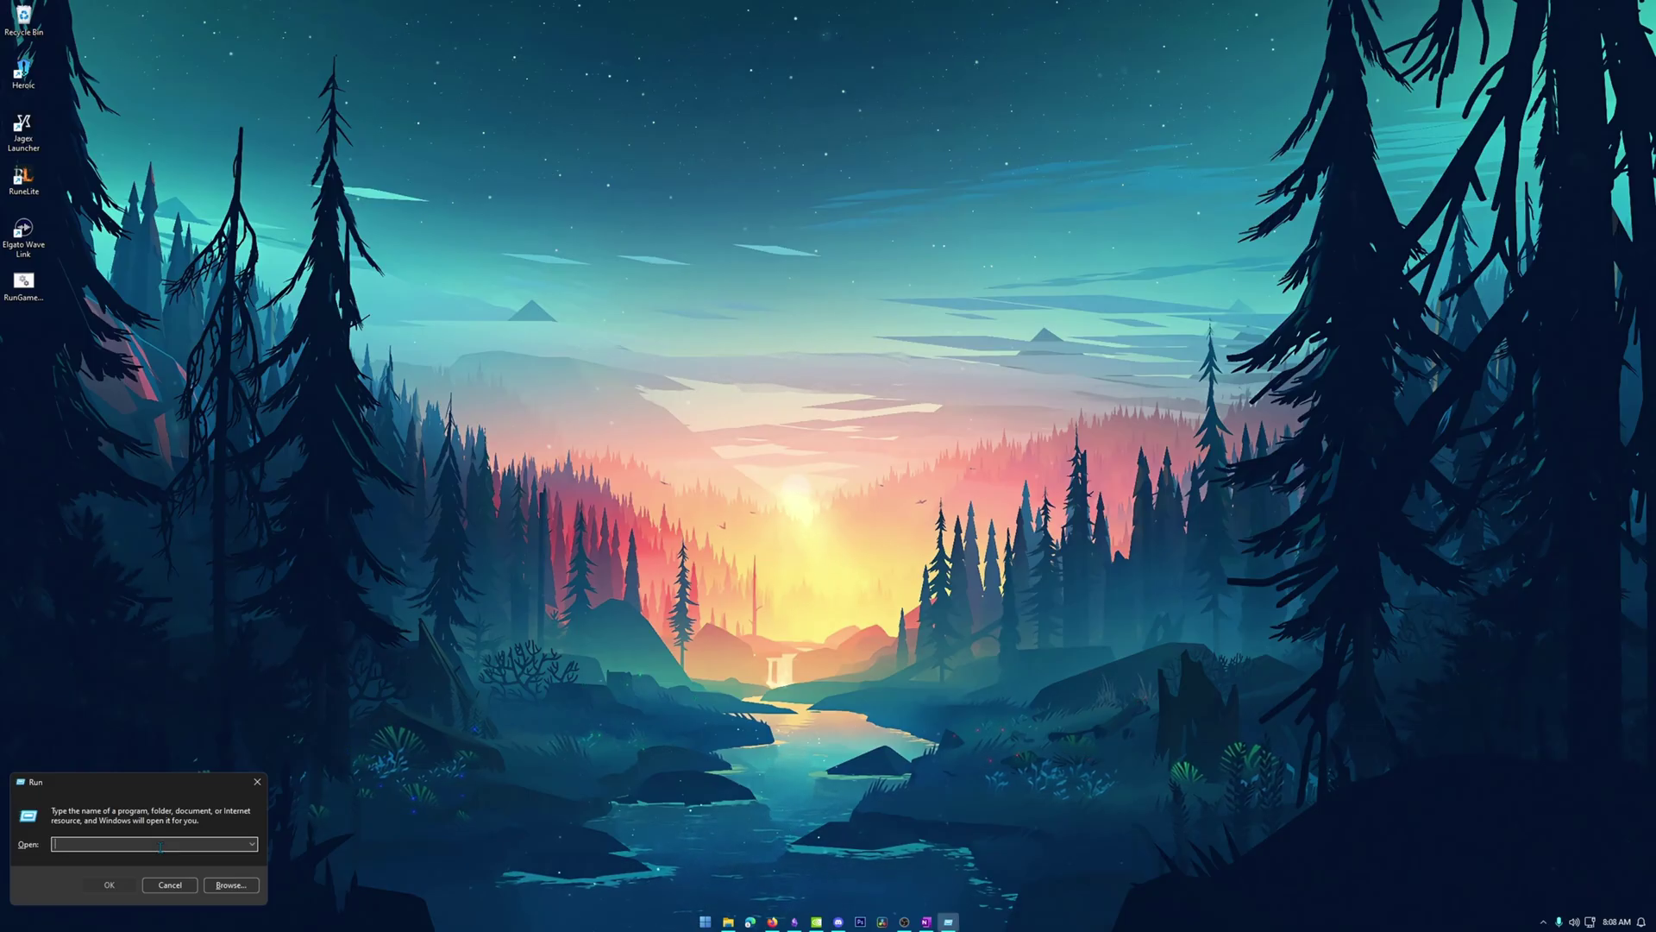
text(secpol)
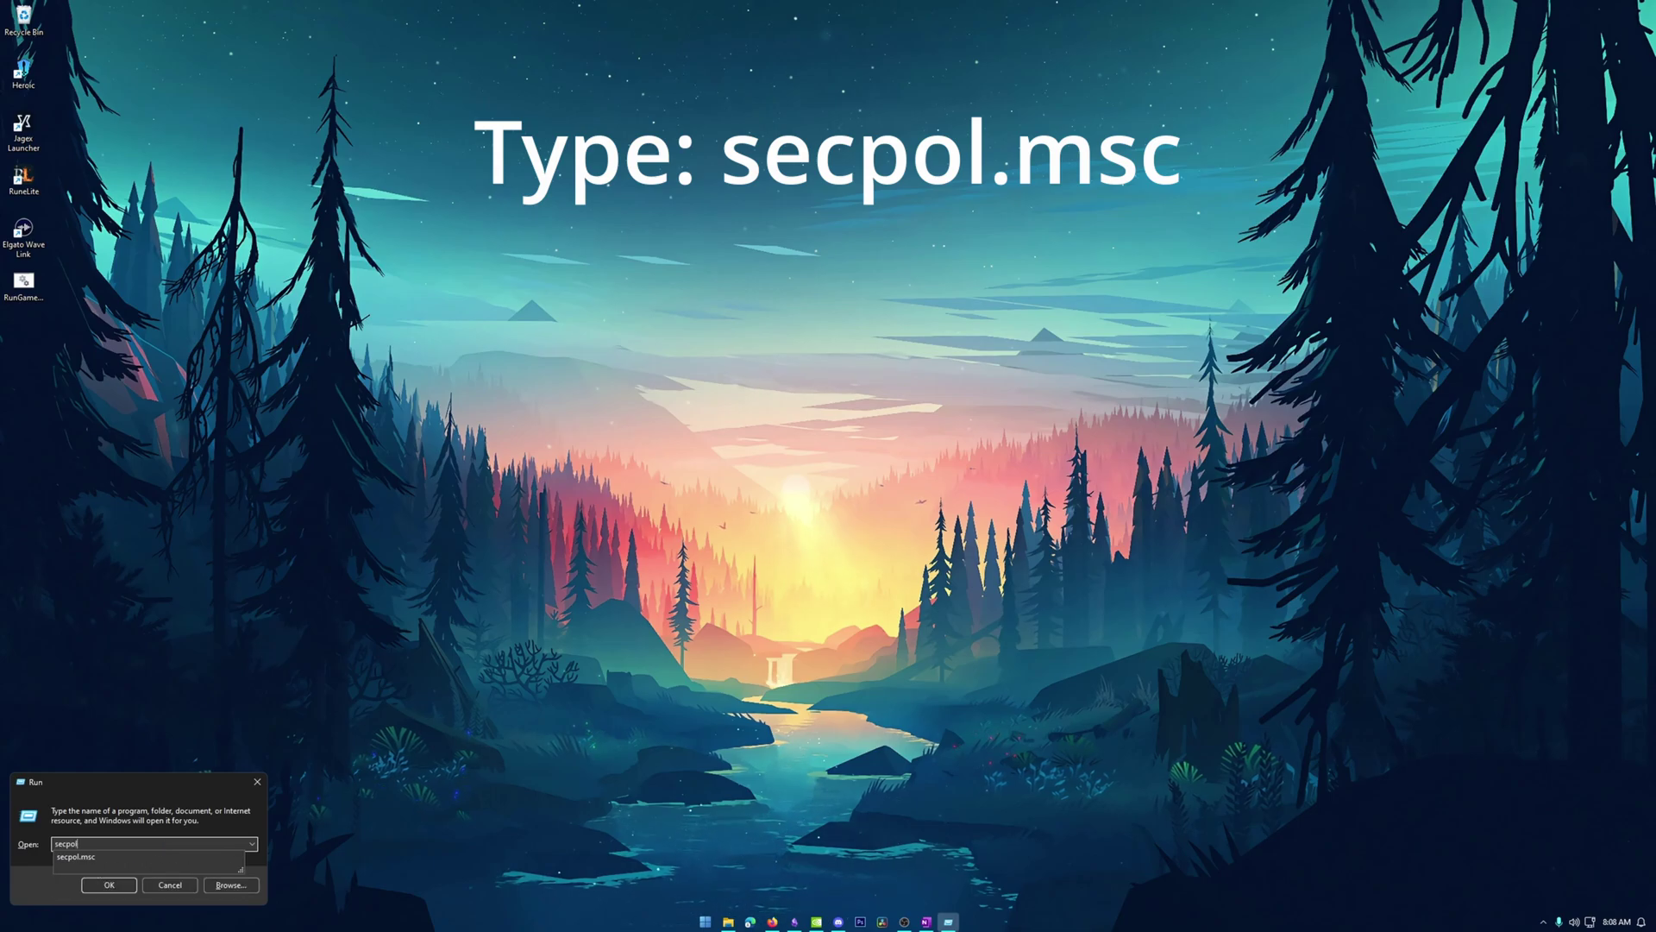
text(.msc)
key(Return)
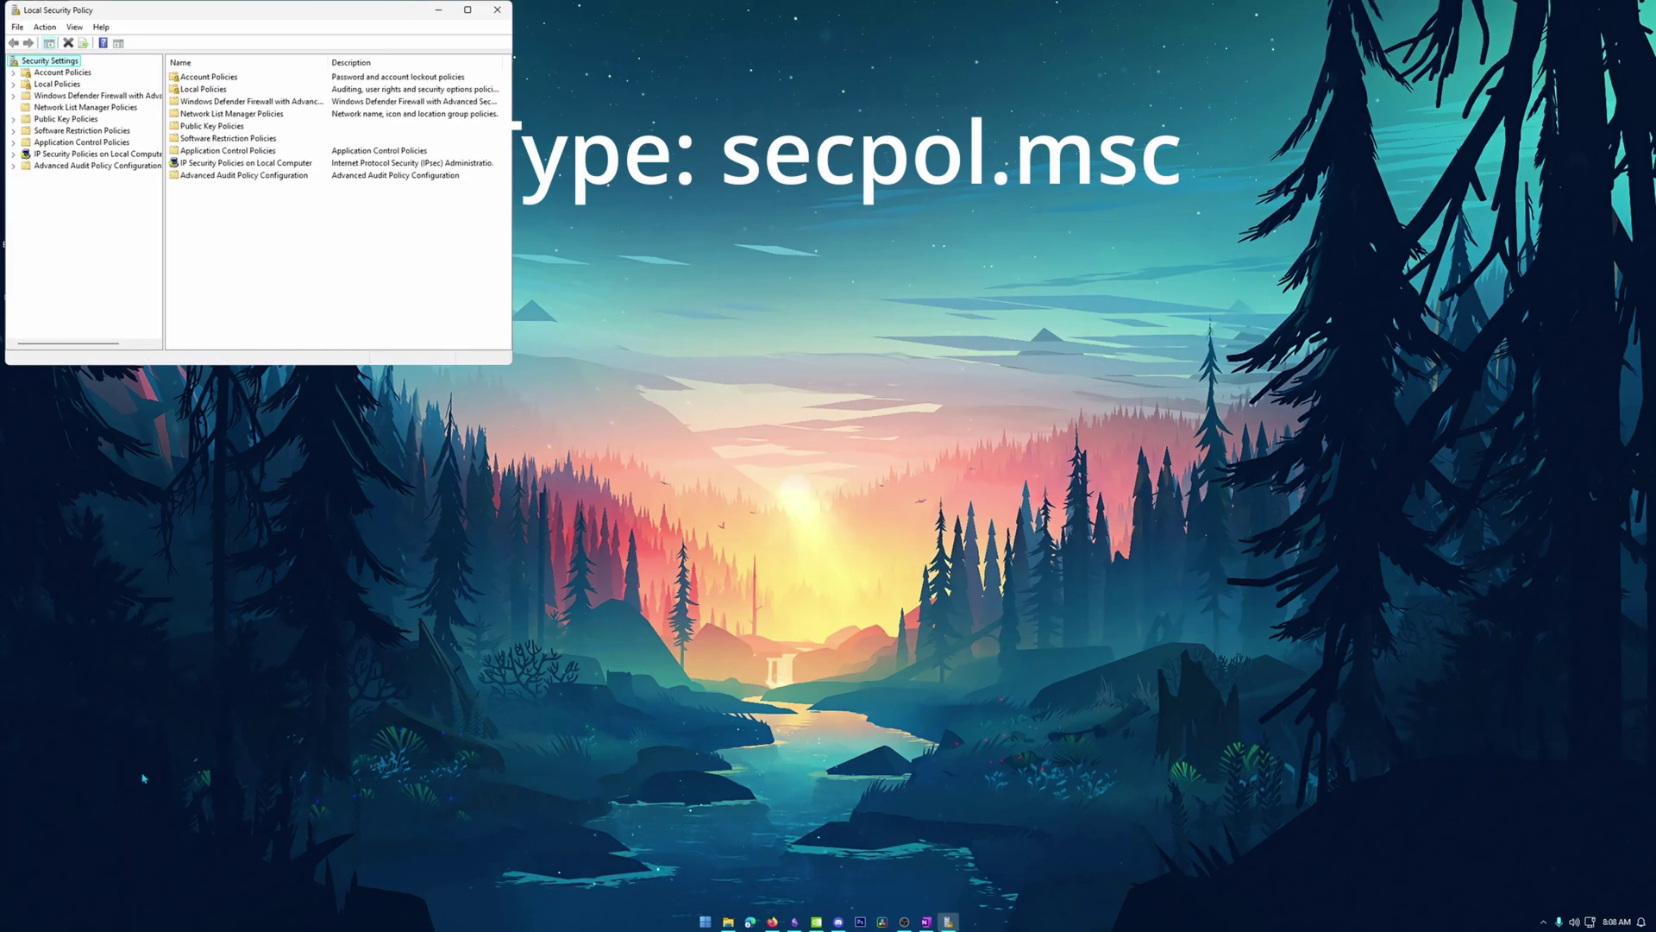
click(707, 922)
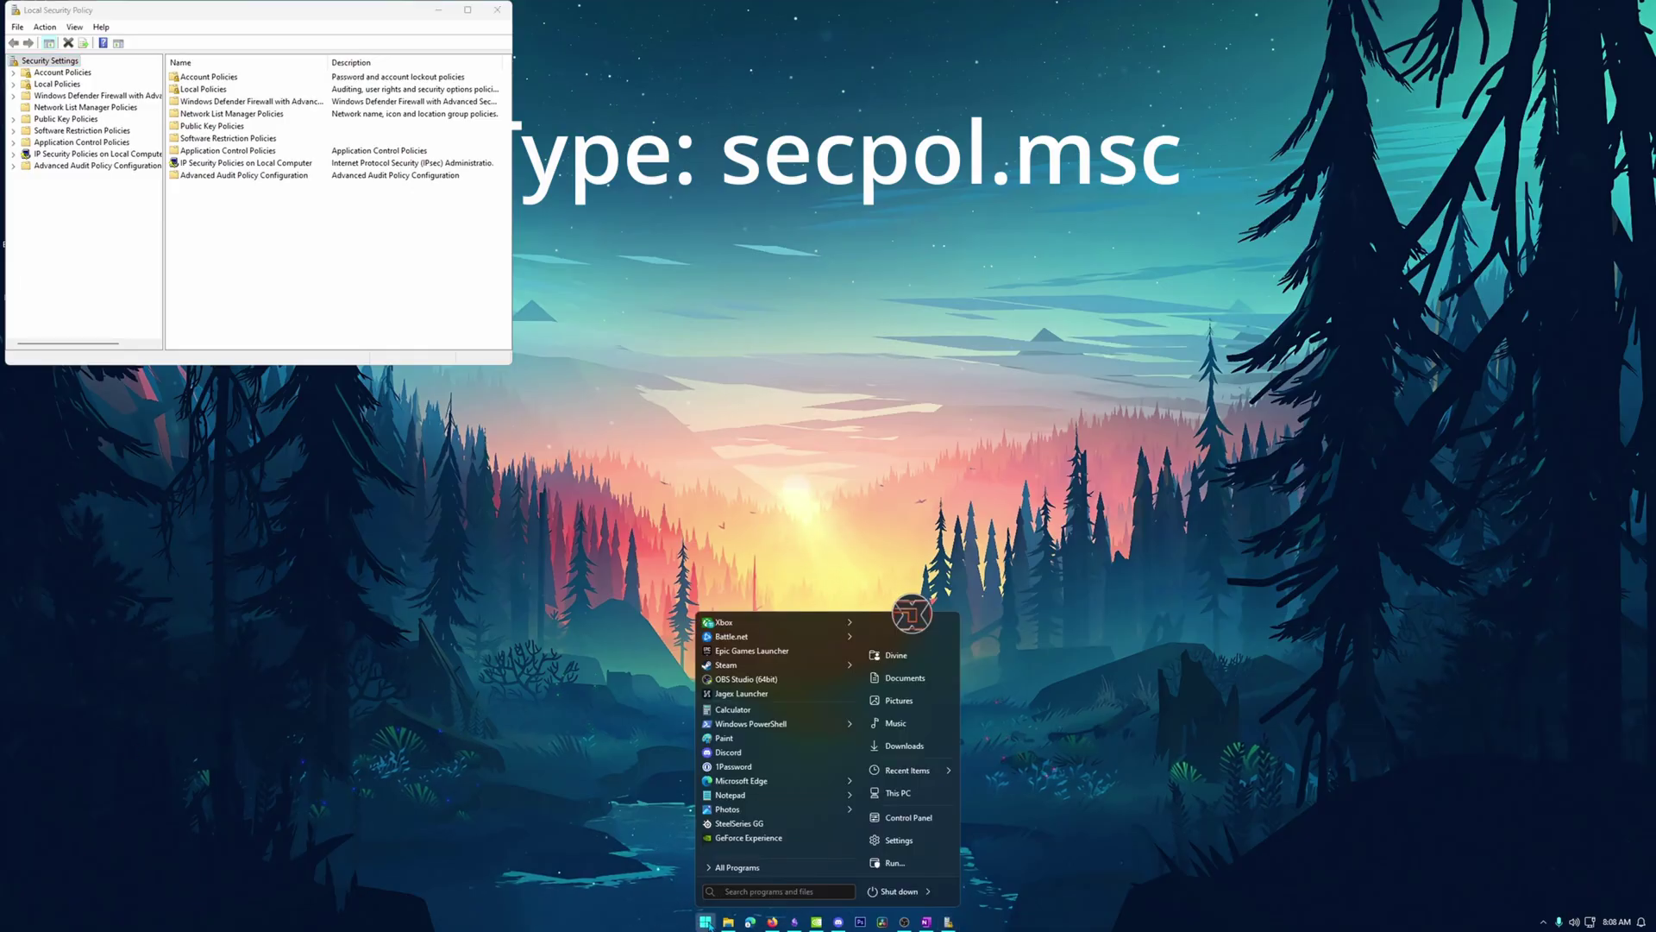
text(sec)
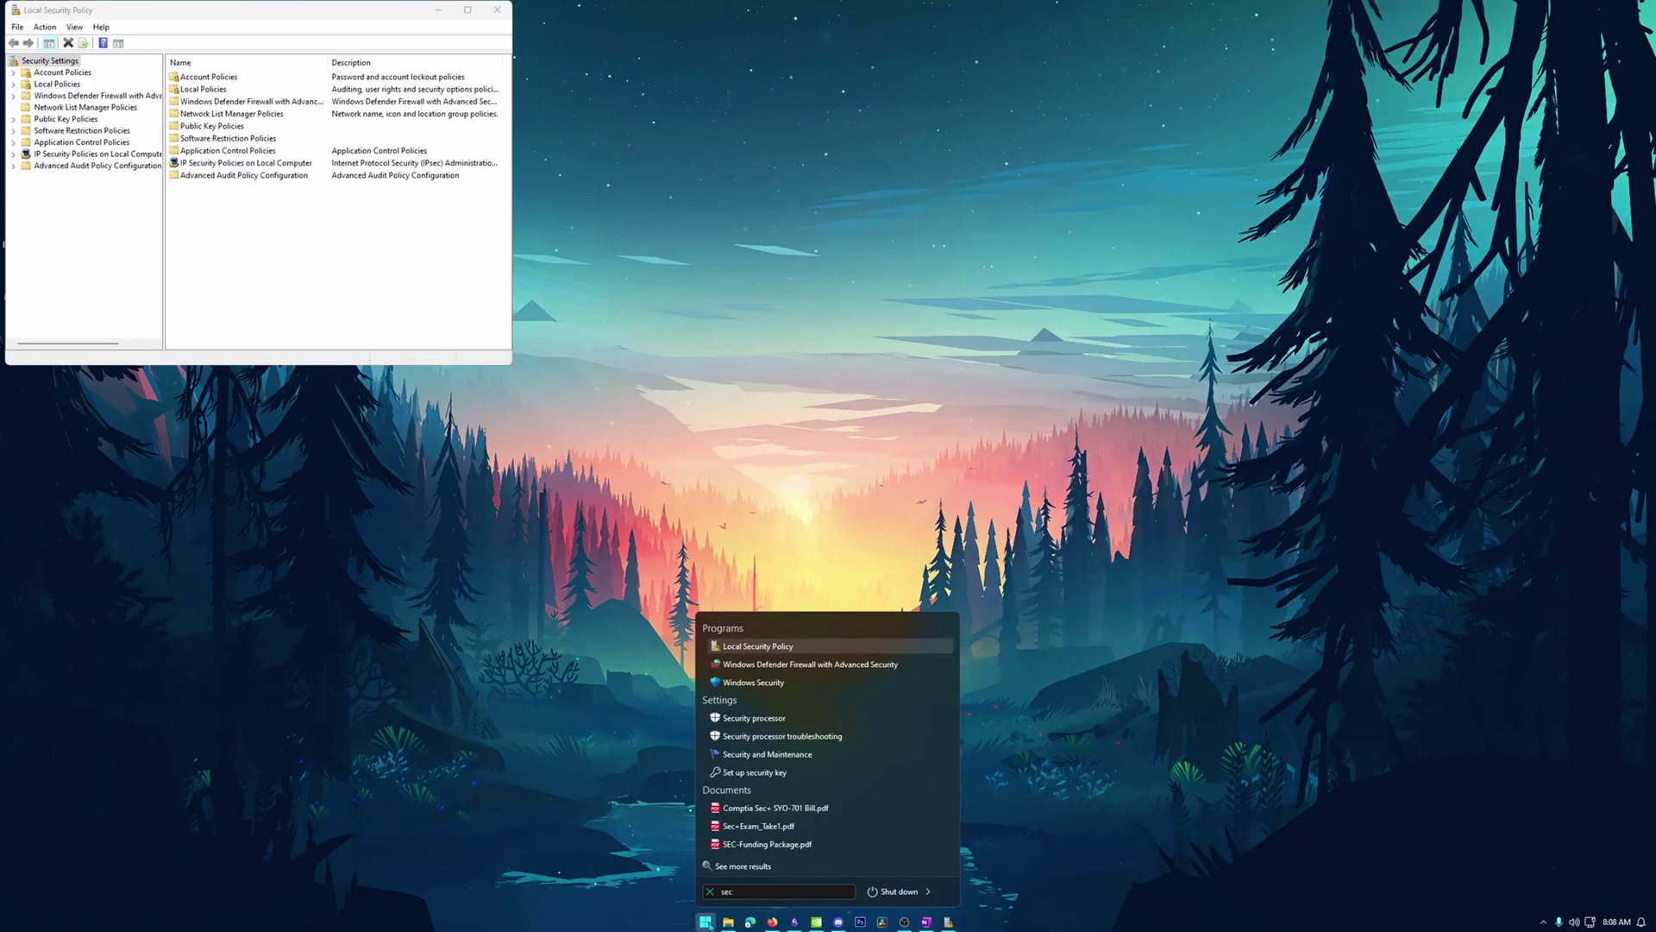
text(pol.msc)
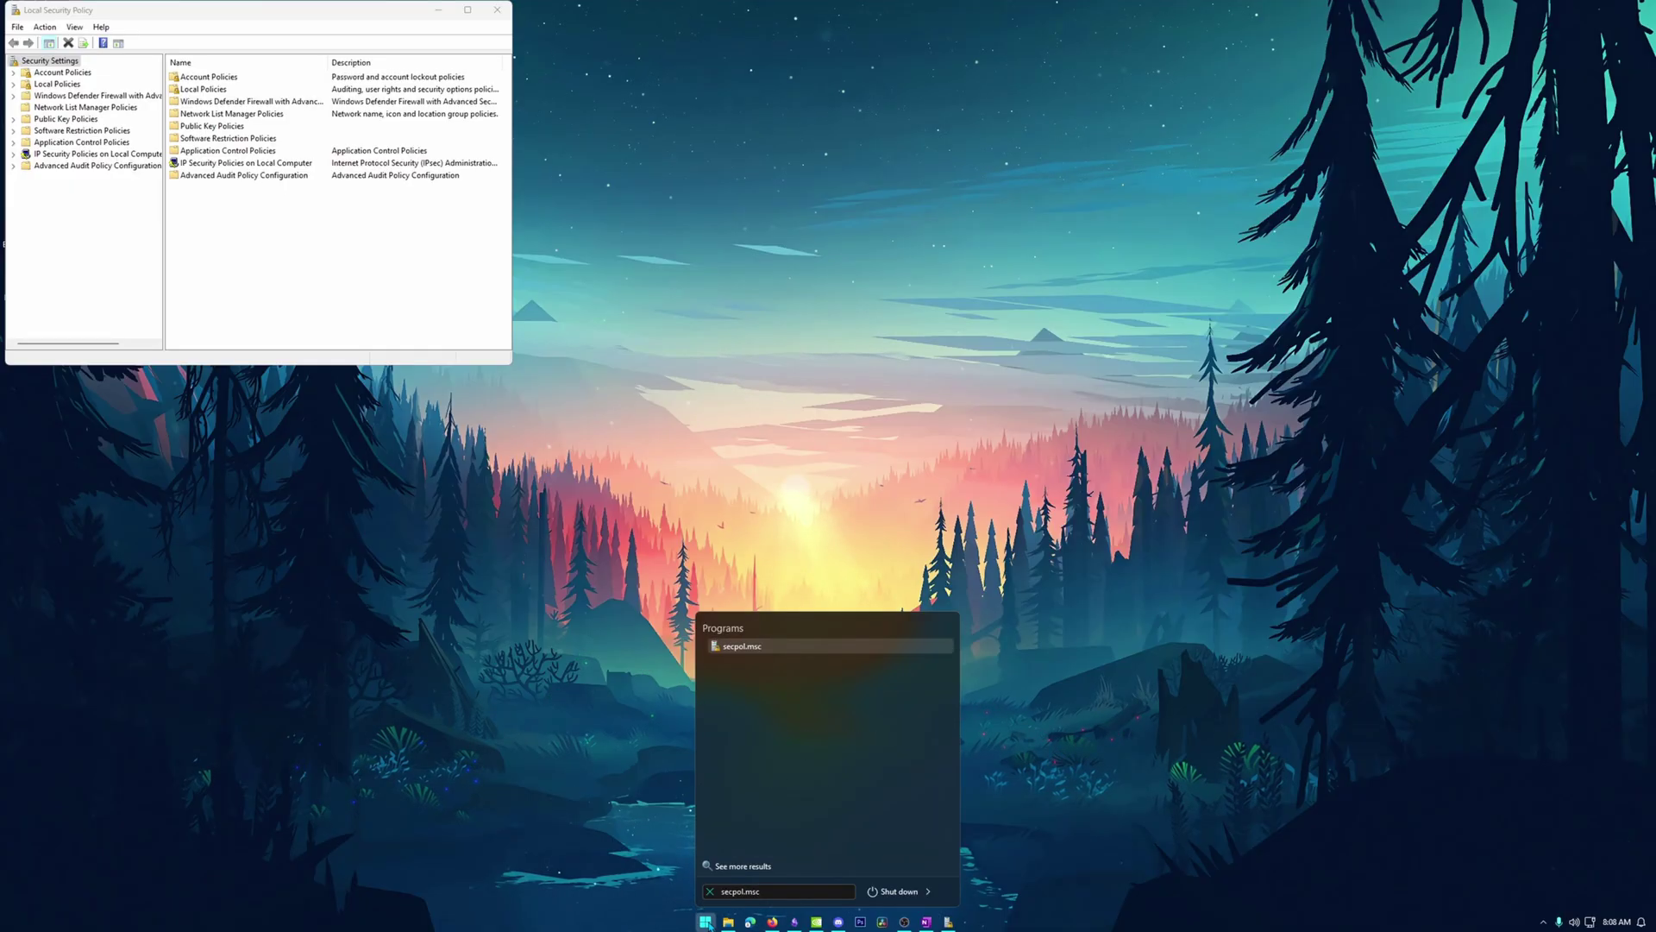
Center and enlarge the Local Security Policy window and widen its tree pane.
click(417, 269)
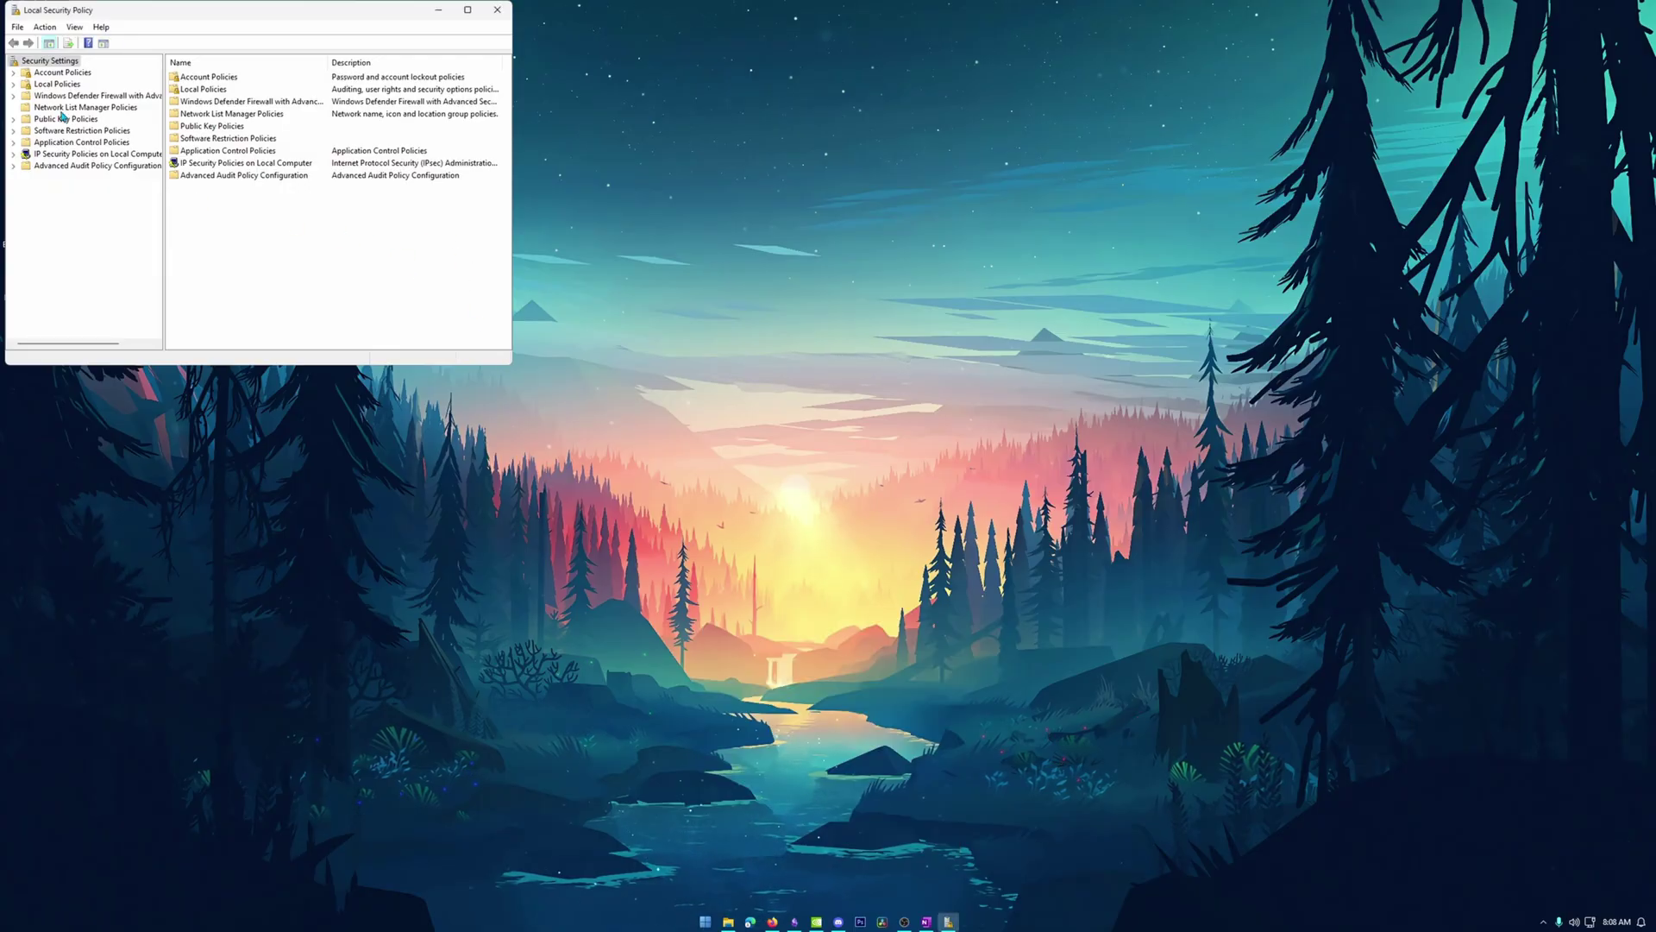
drag(266, 14, 539, 160)
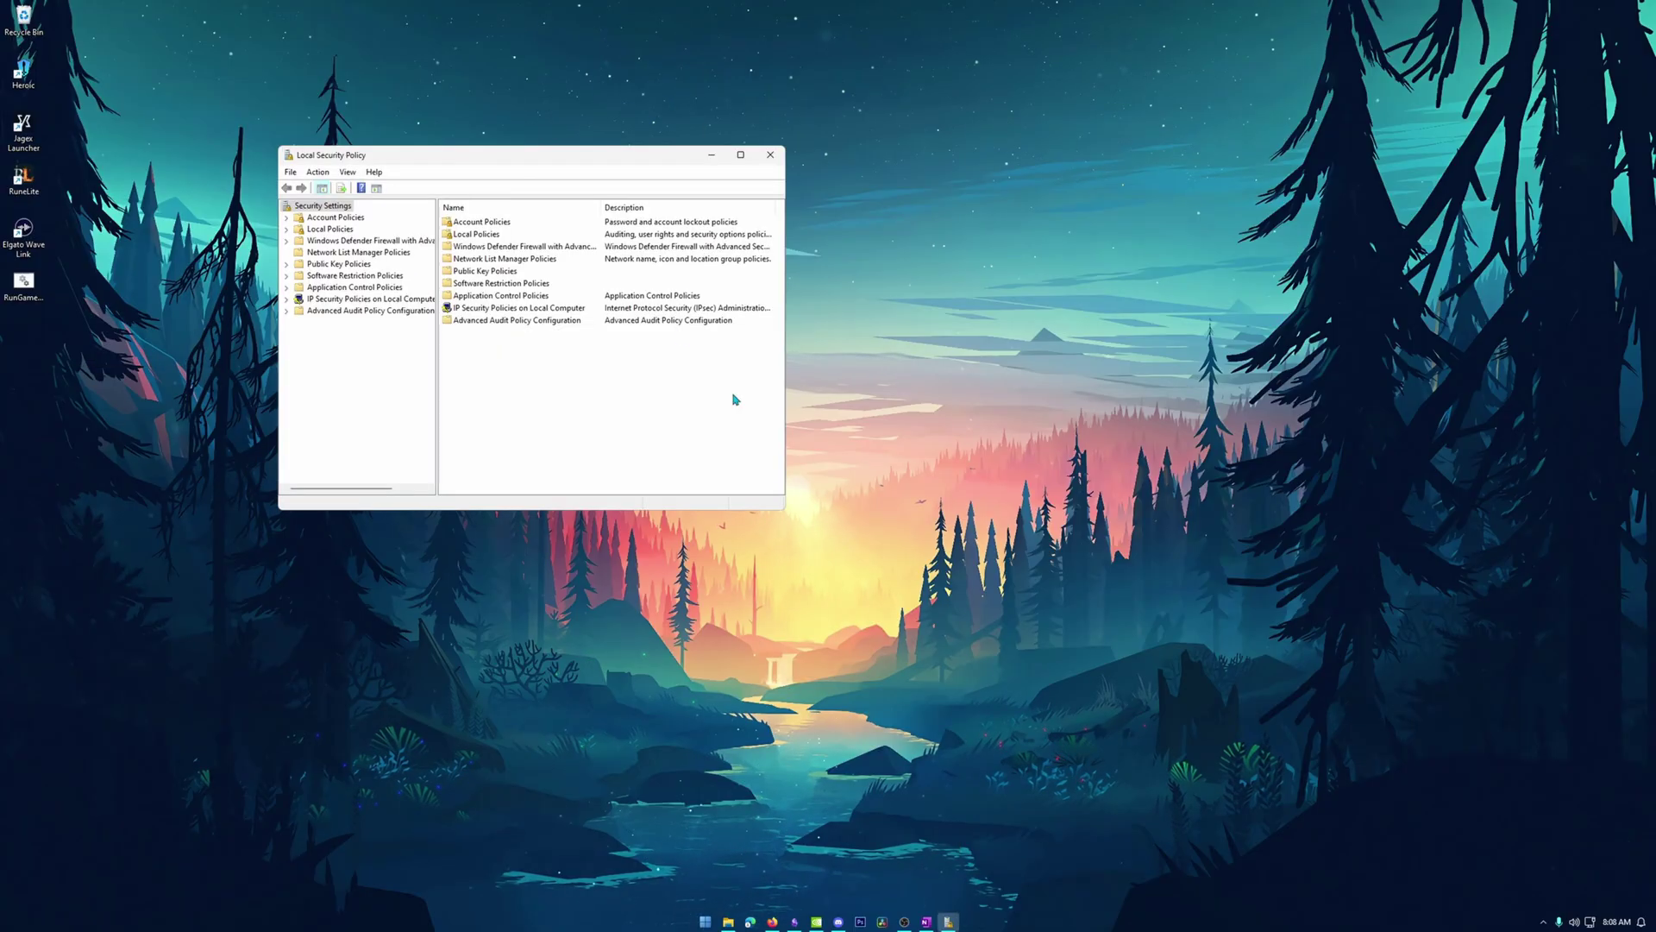
drag(784, 523, 996, 719)
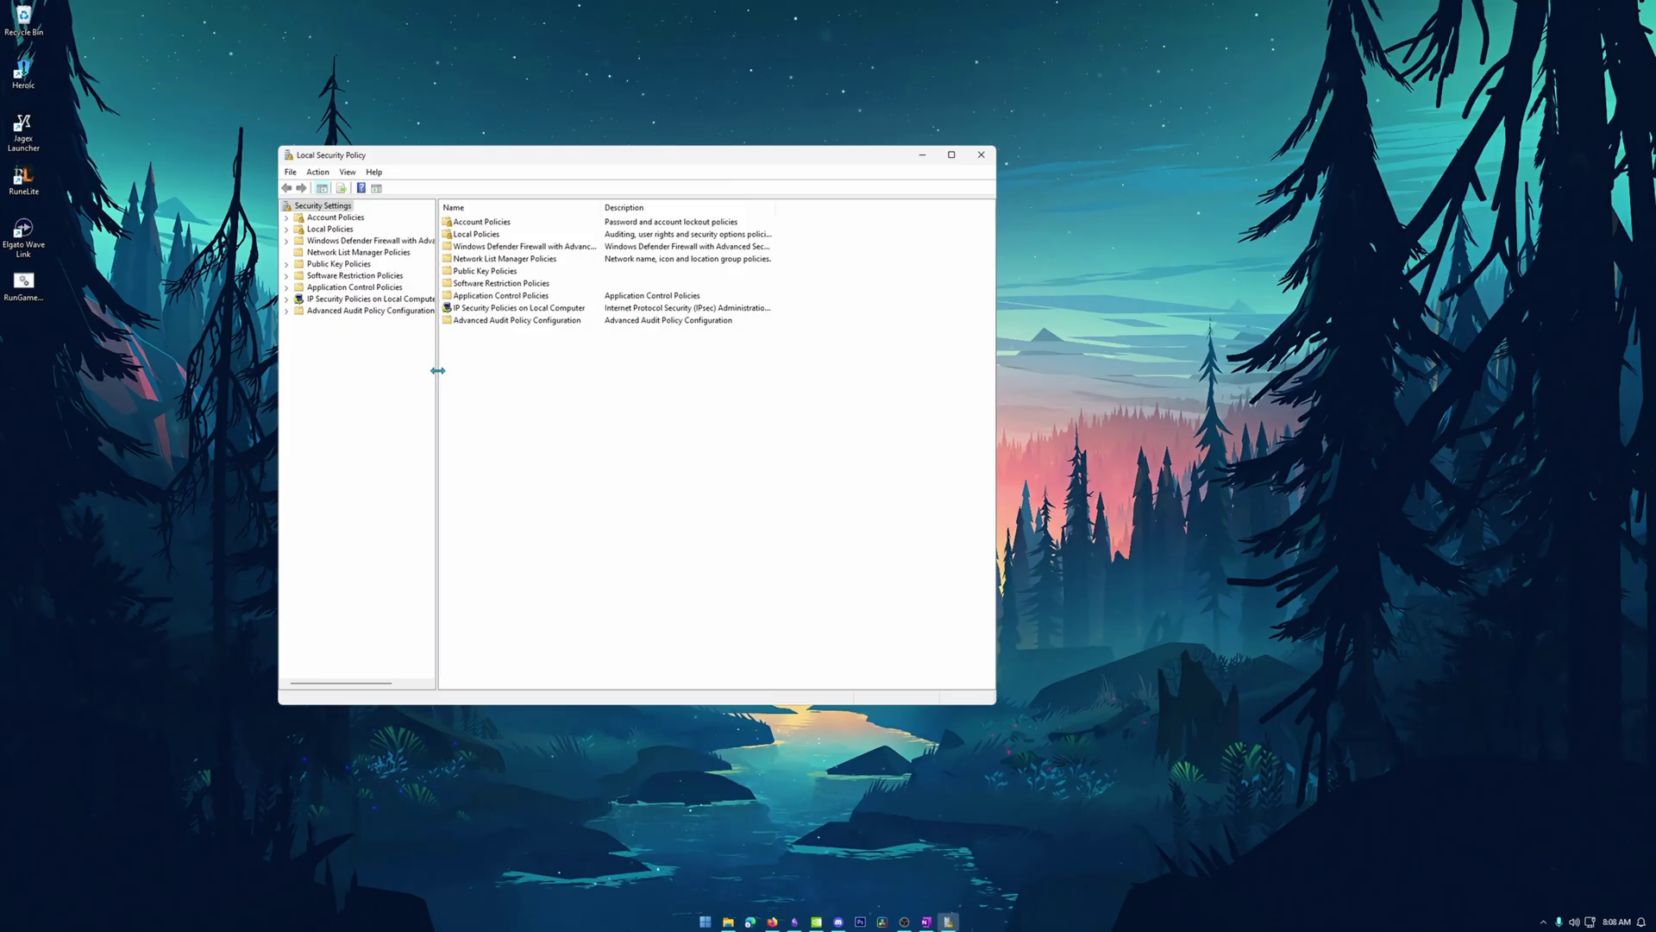
drag(438, 376, 562, 383)
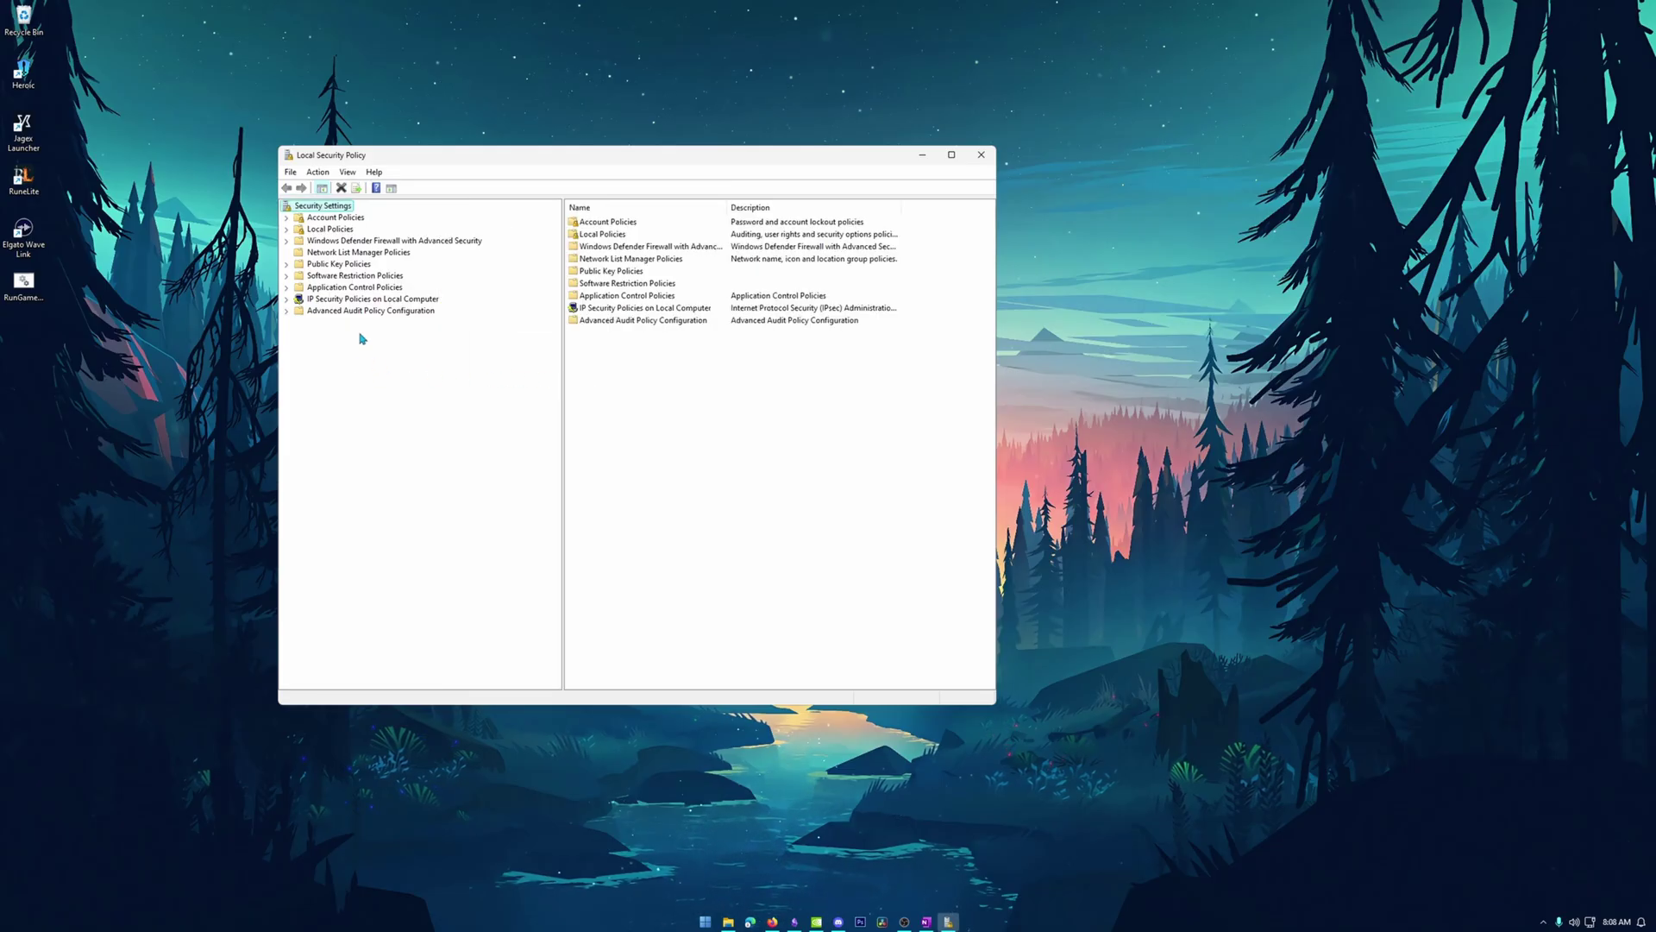
Open Local Policies > User Rights Assignment and select the Log on as a batch job policy.
click(286, 230)
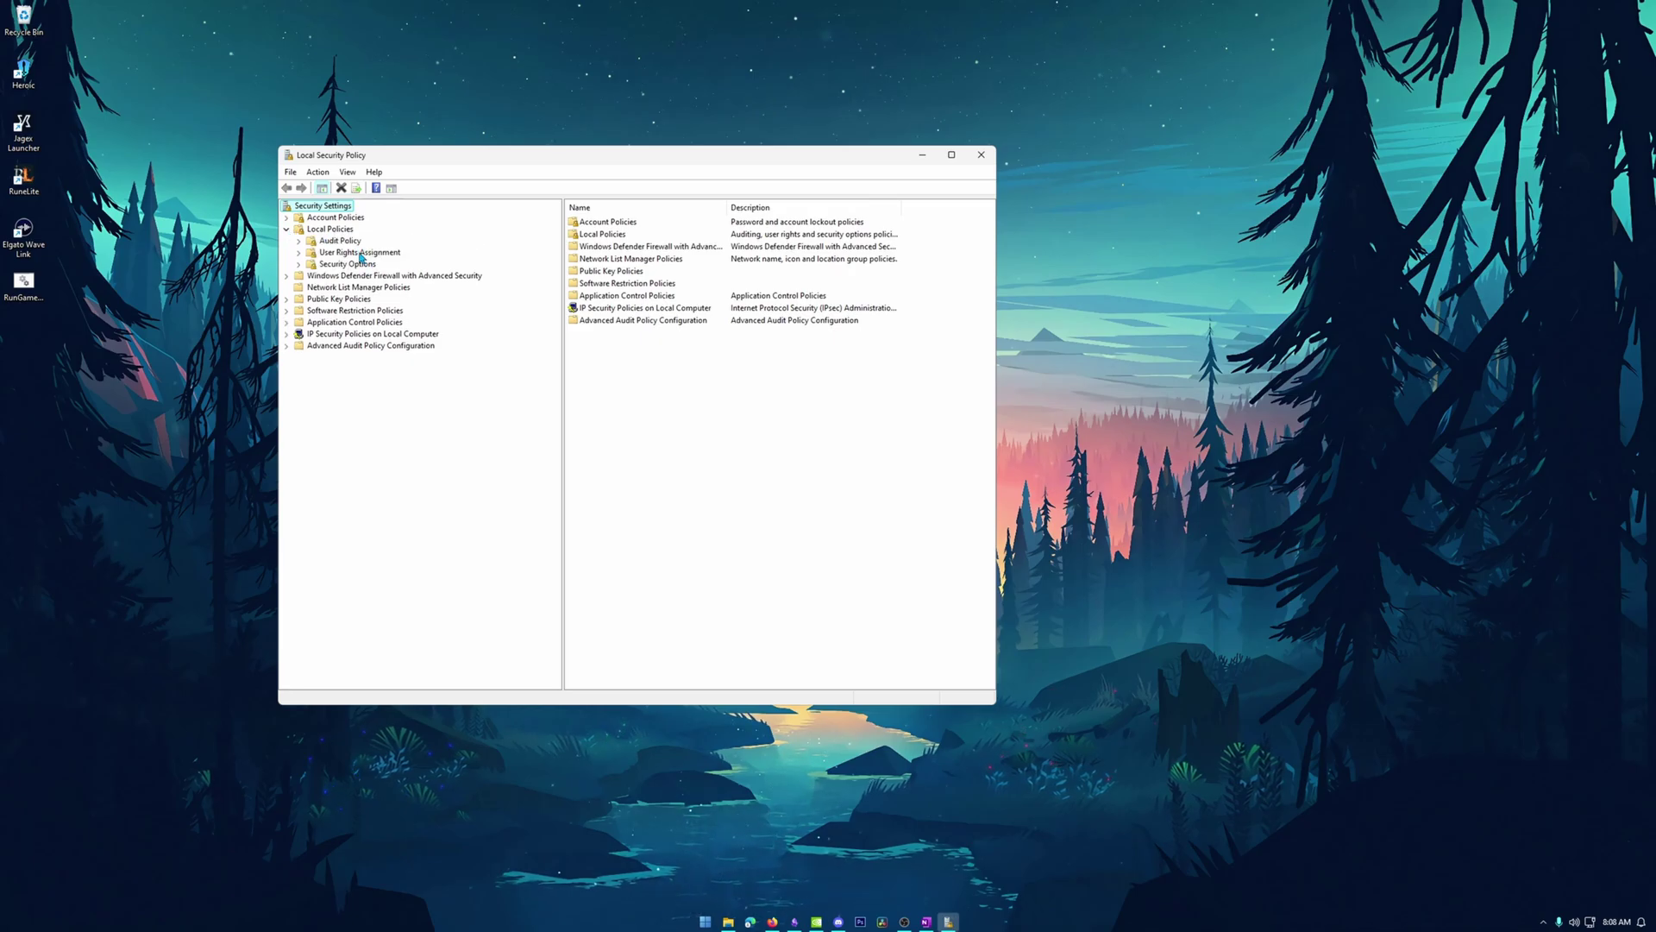
click(360, 253)
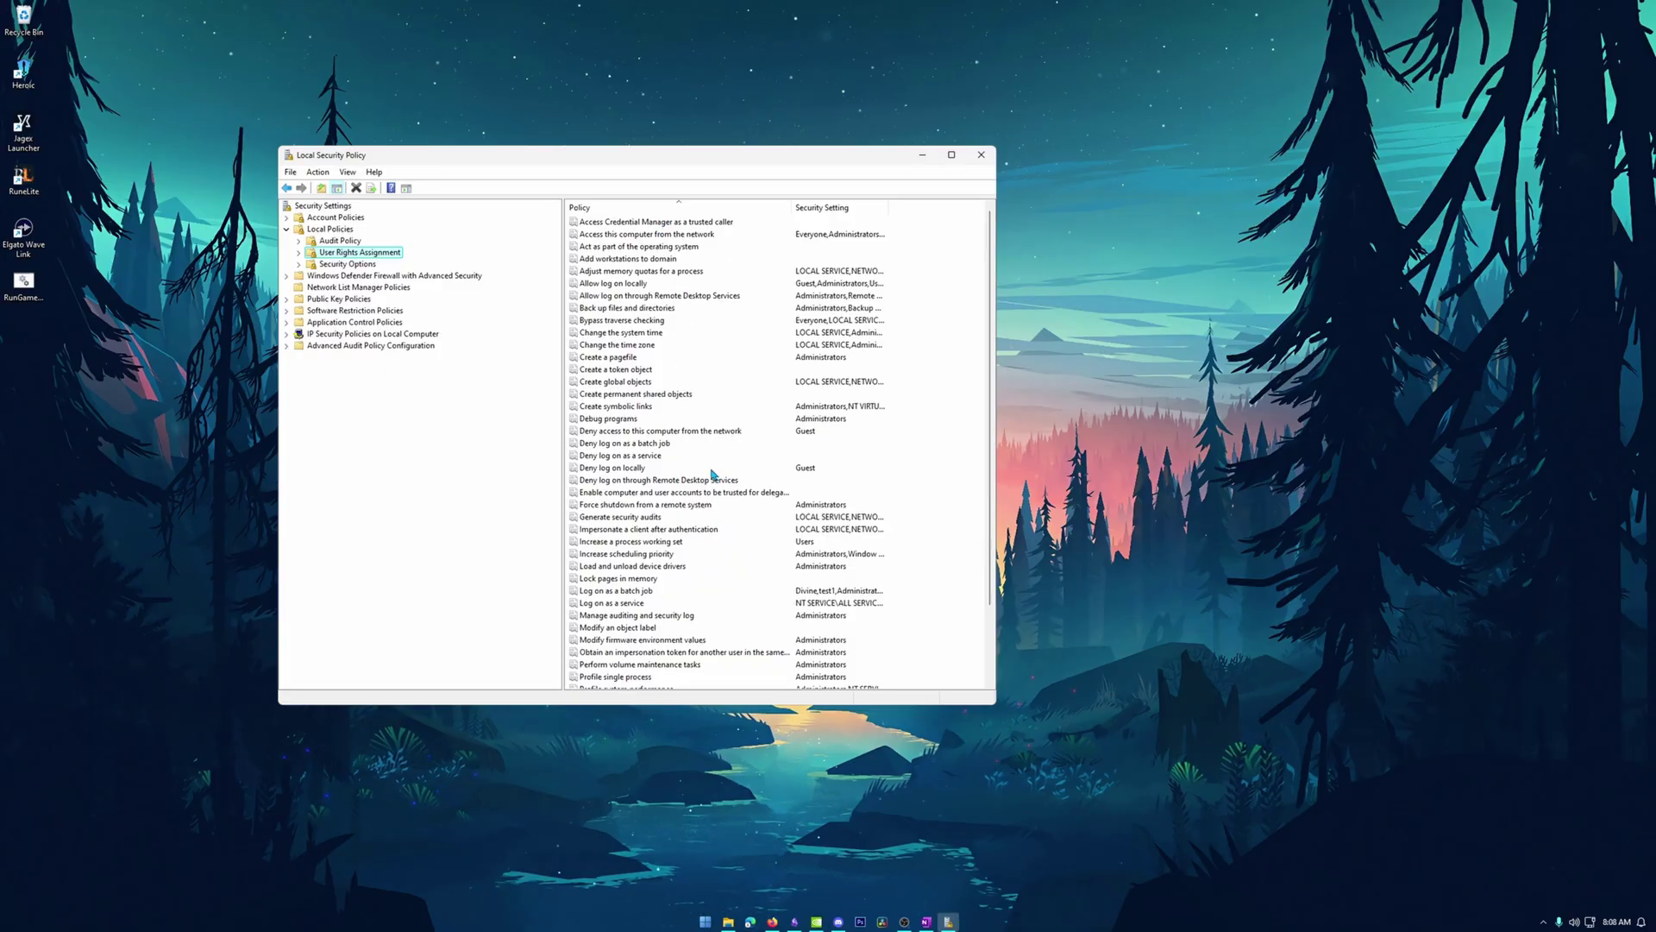
click(620, 591)
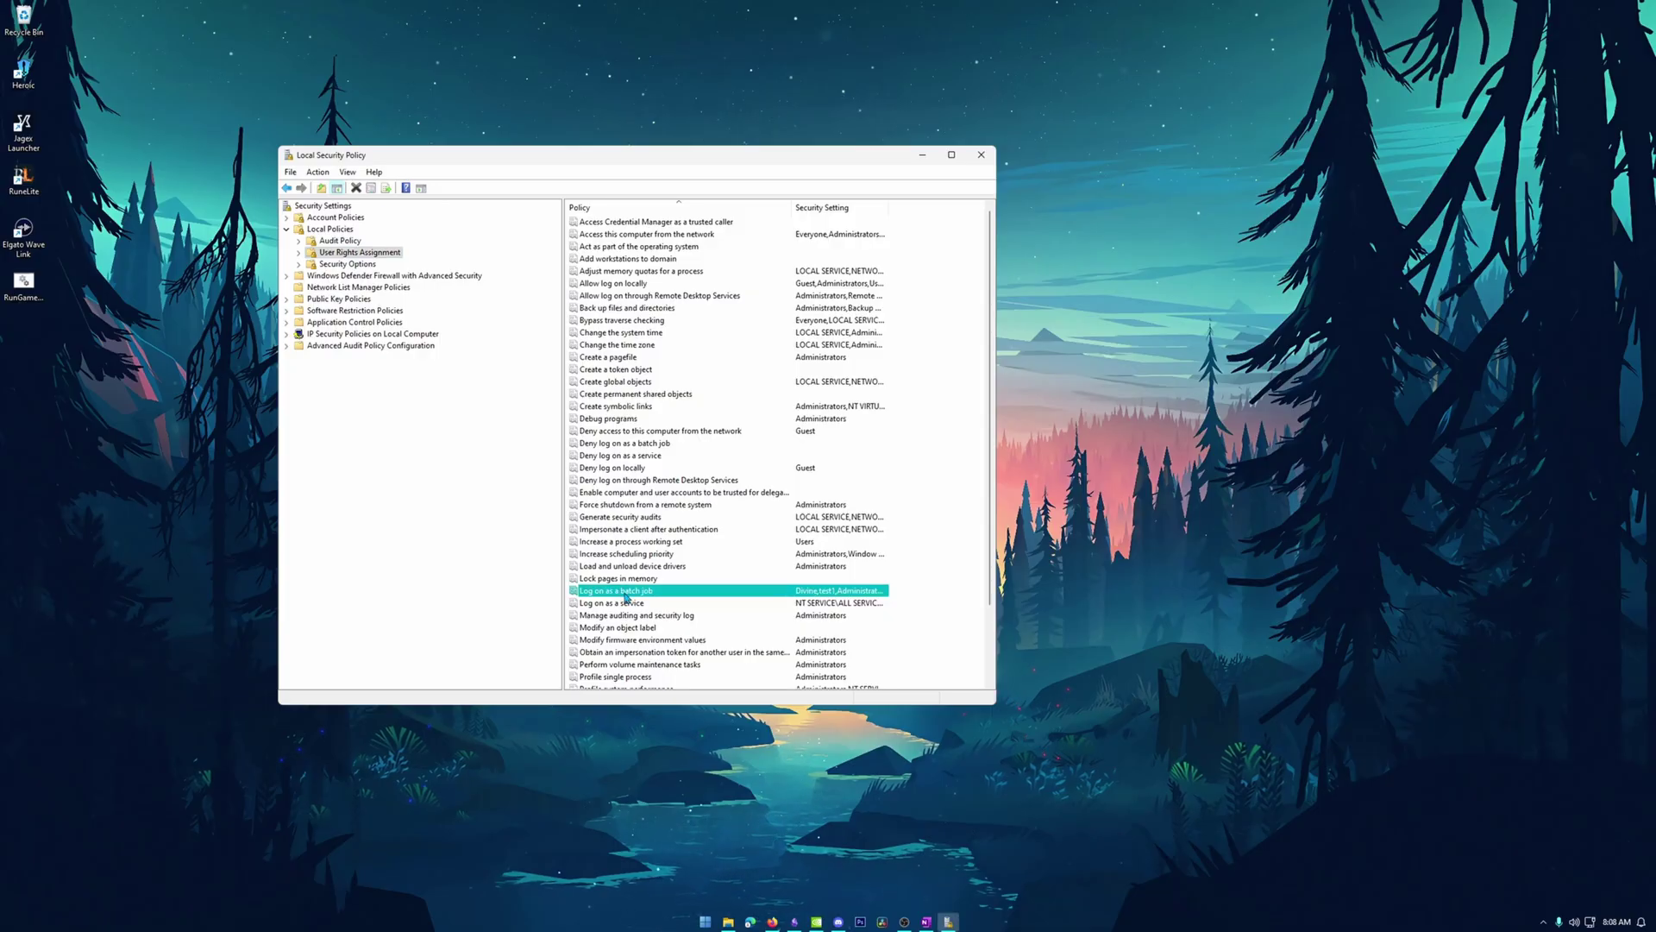
Add the test account to the Log on as a batch job right.
double_click(624, 594)
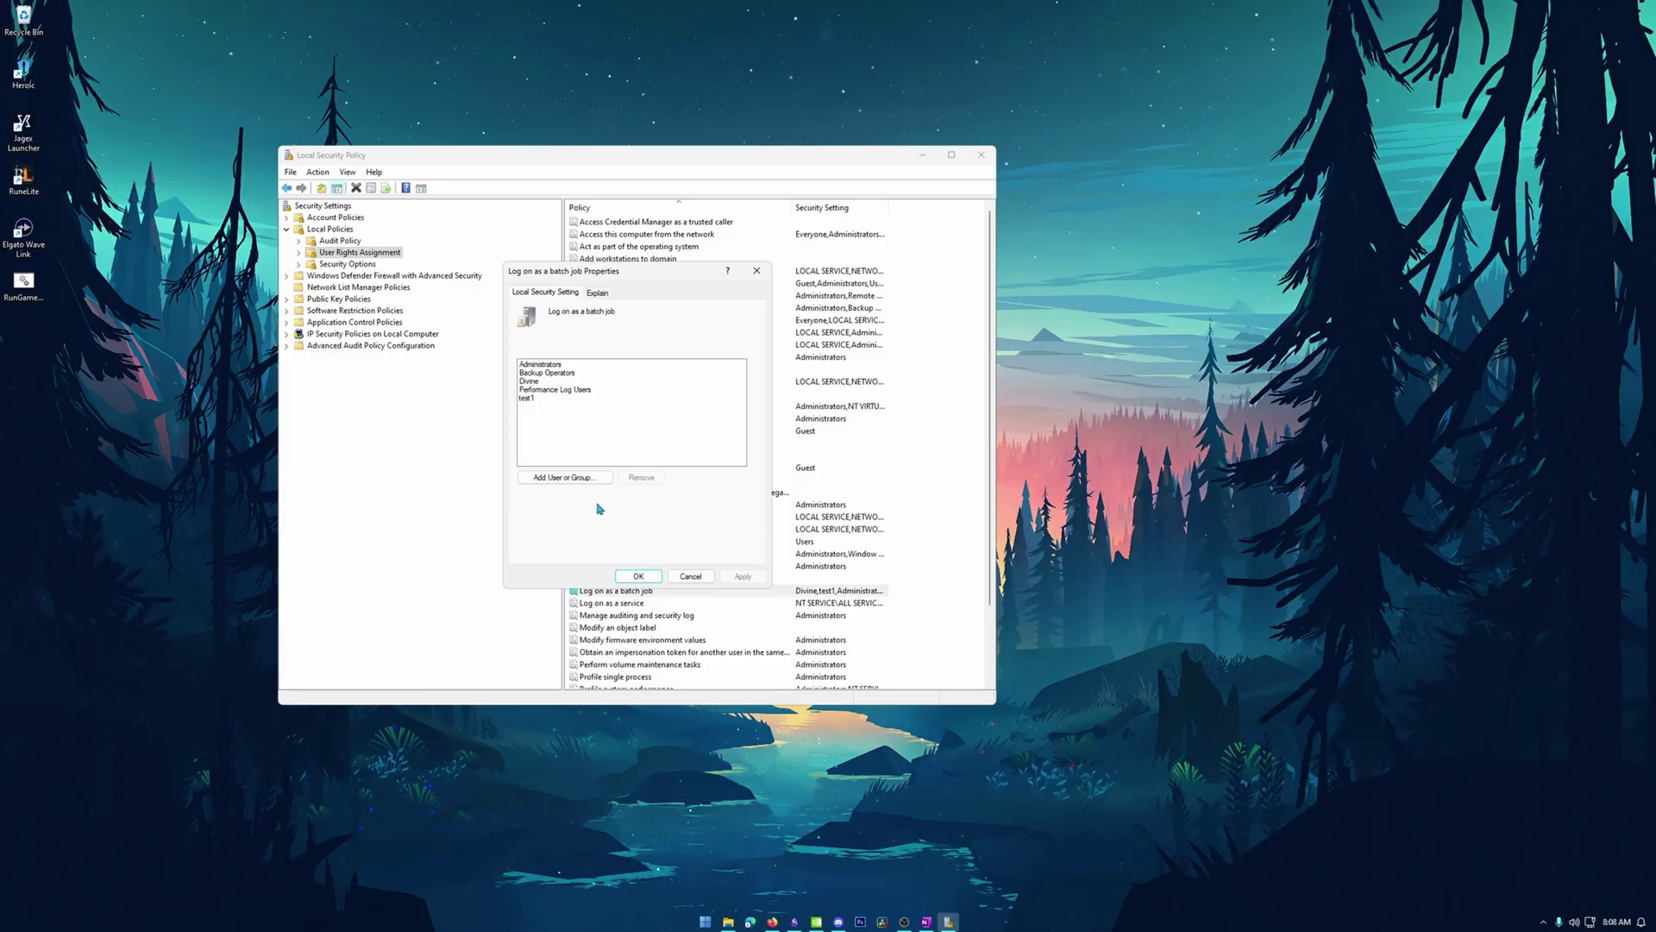
click(586, 480)
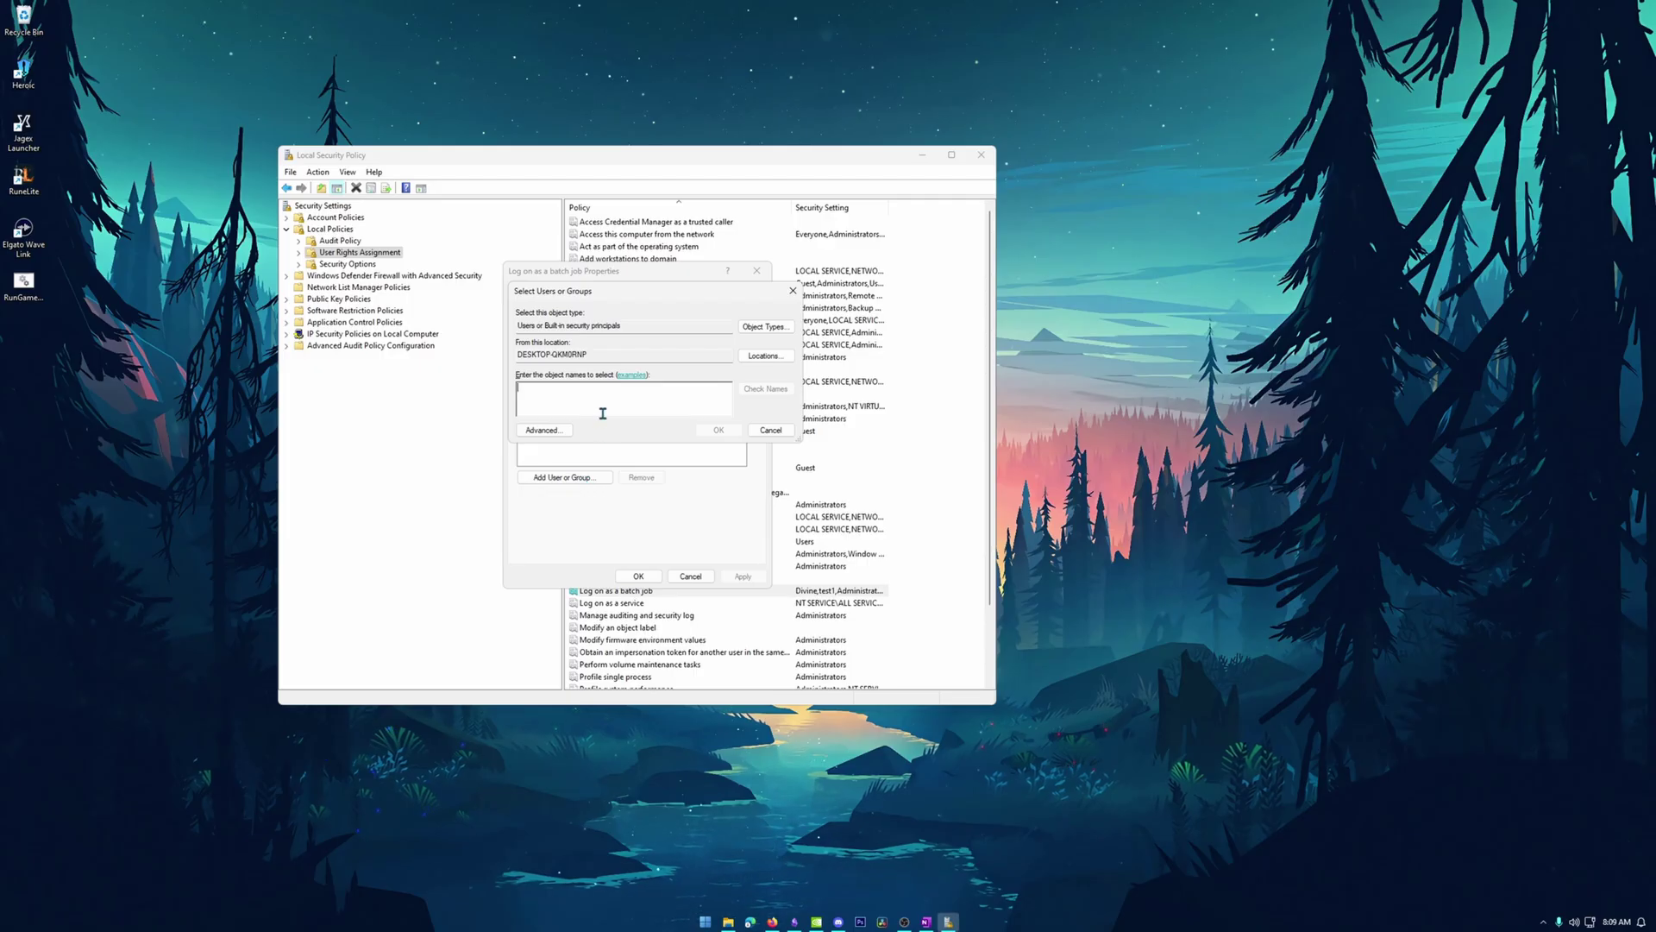
text(test2)
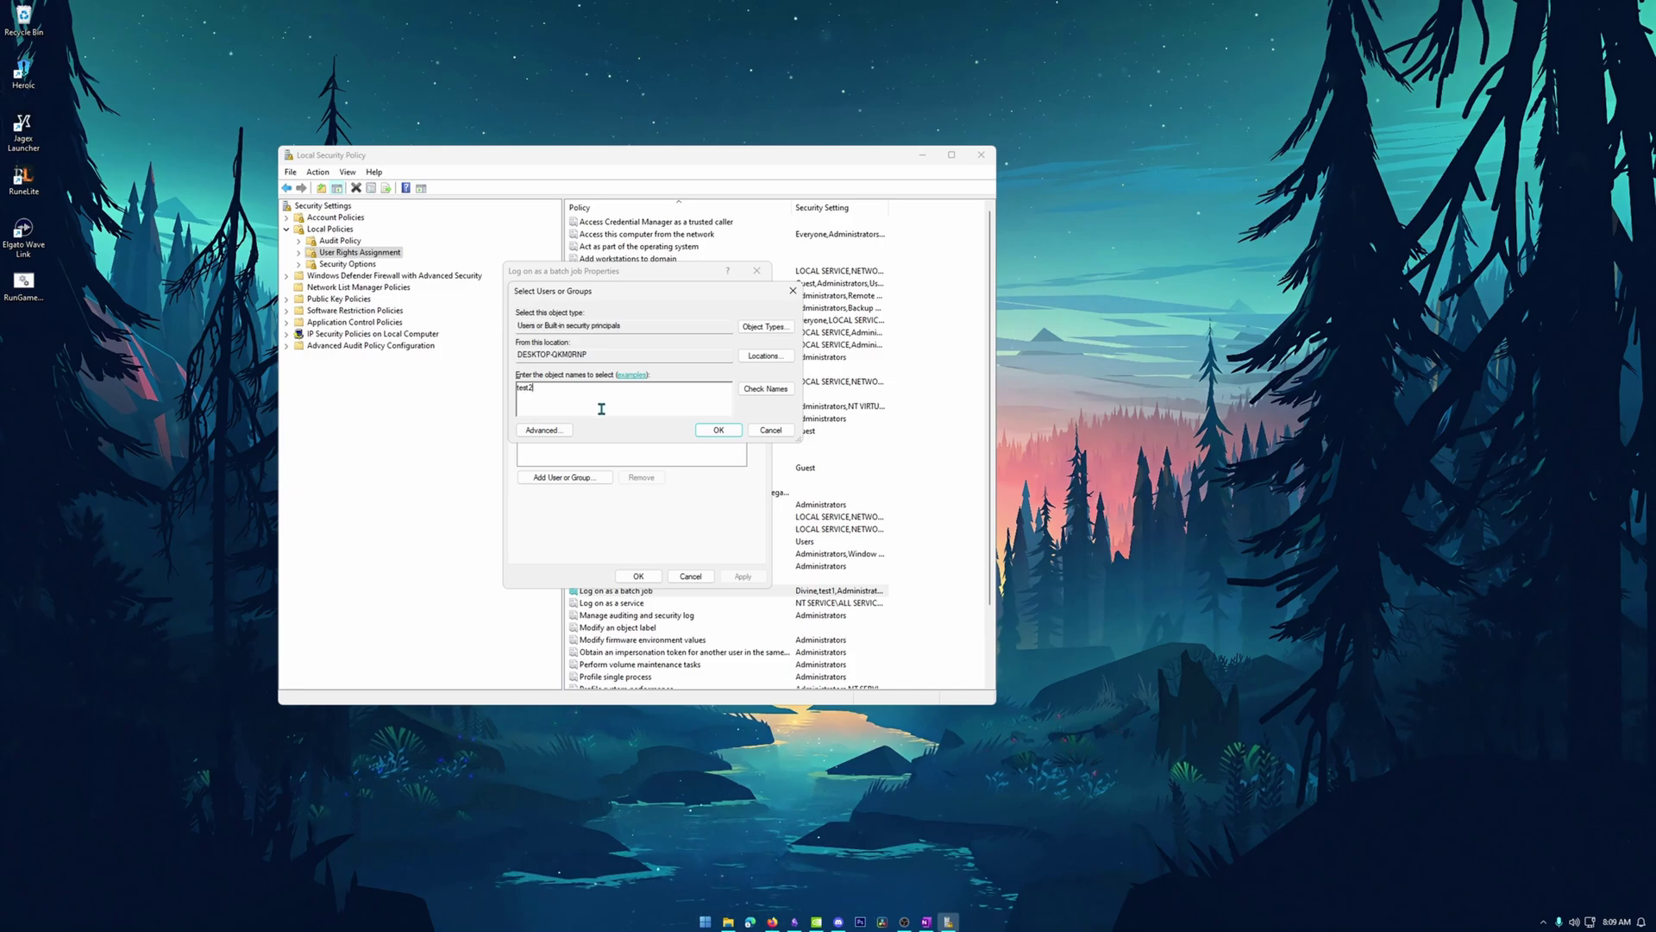
click(768, 391)
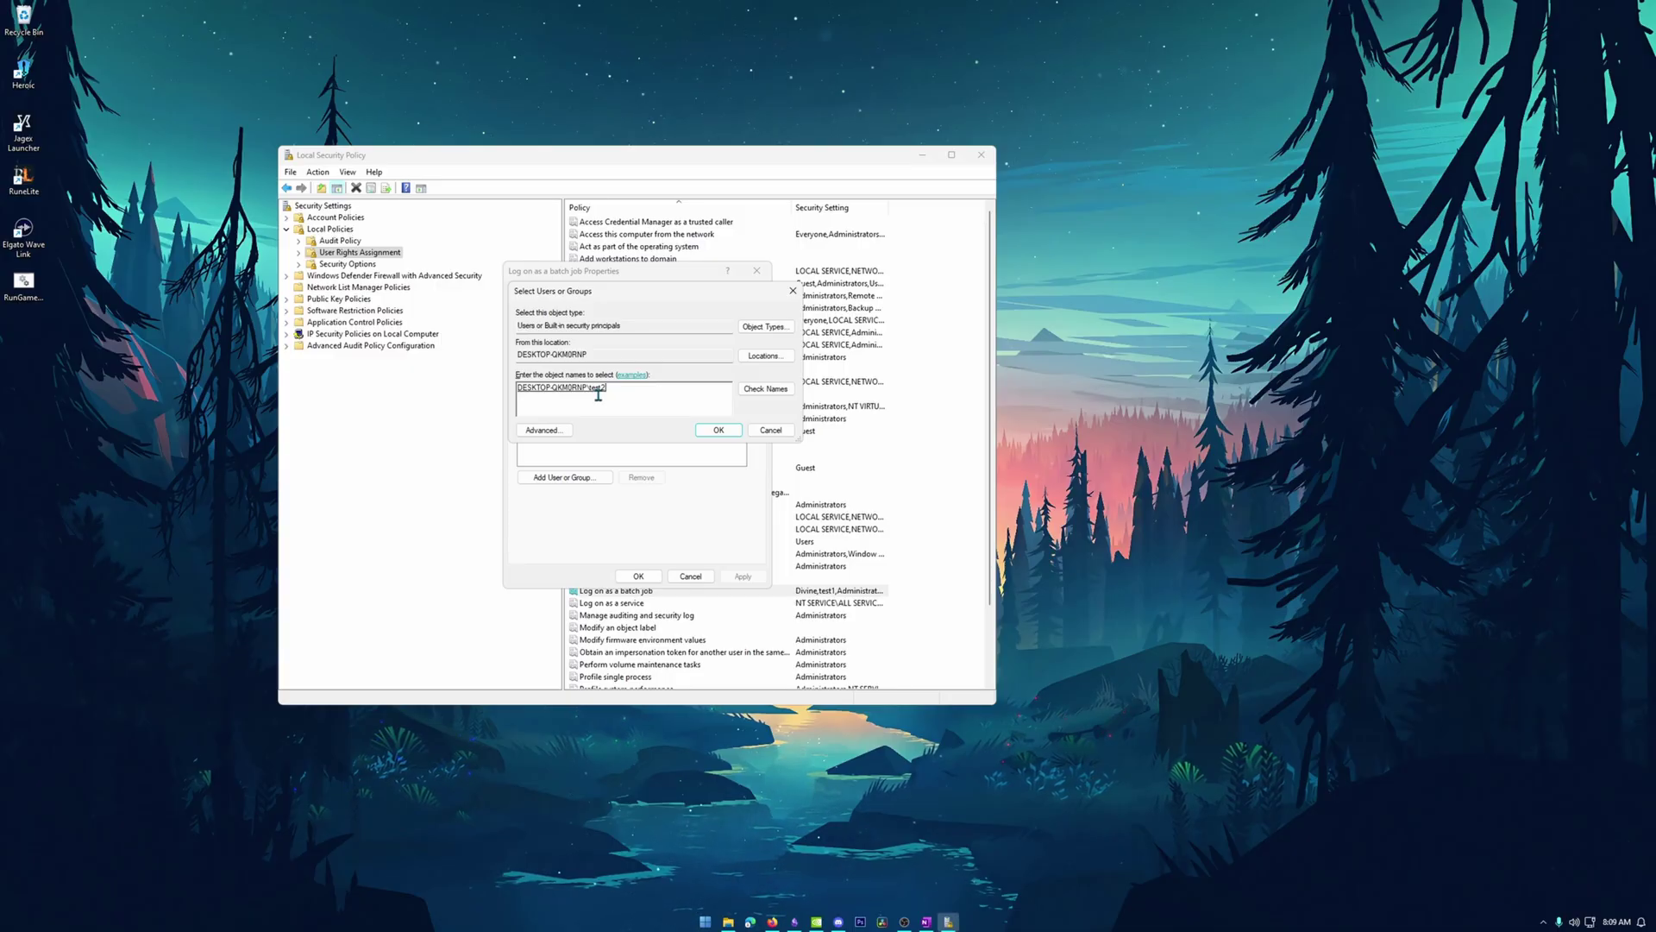
click(718, 432)
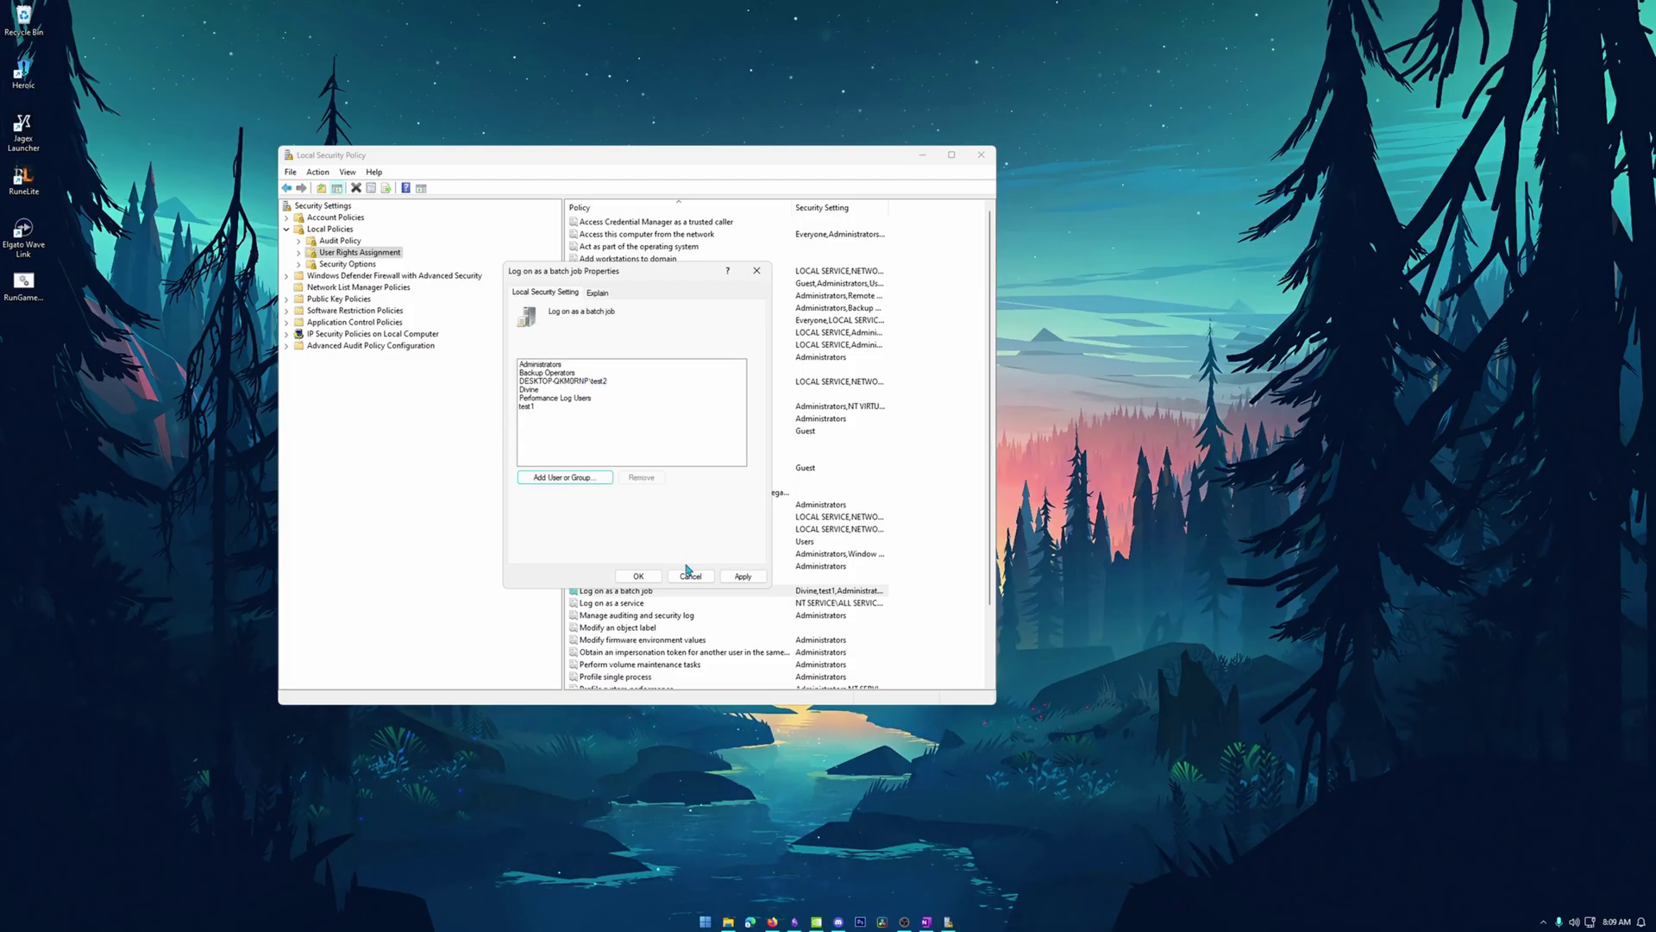
Apply the batch-job right change and close Local Security Policy.
click(741, 576)
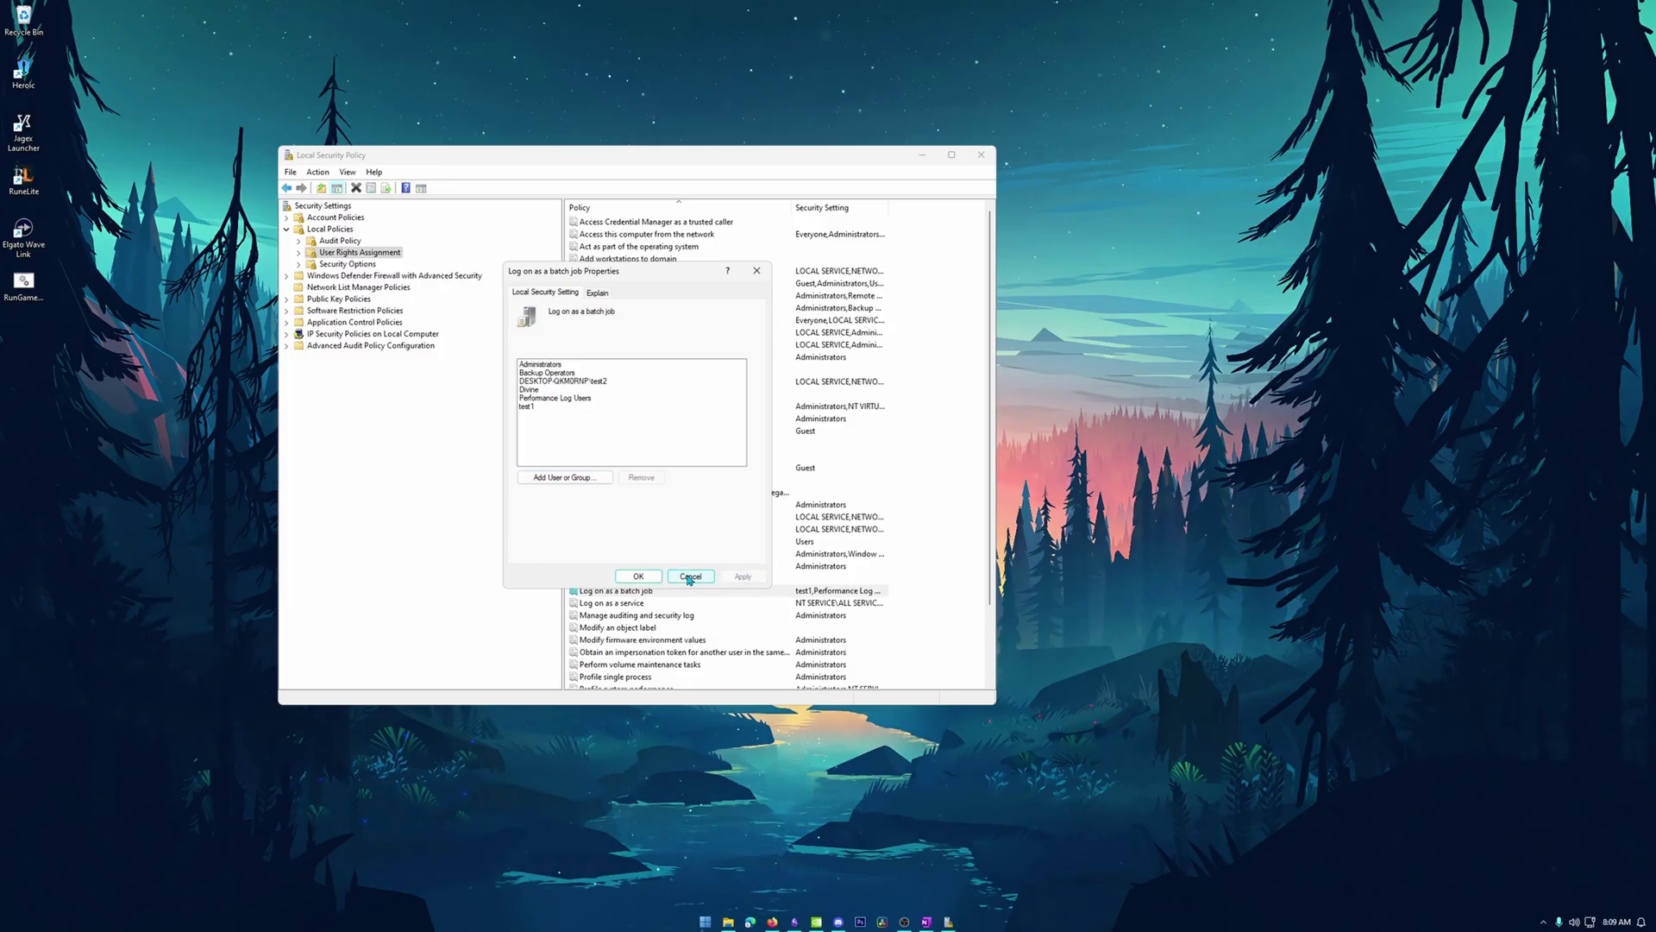
click(637, 576)
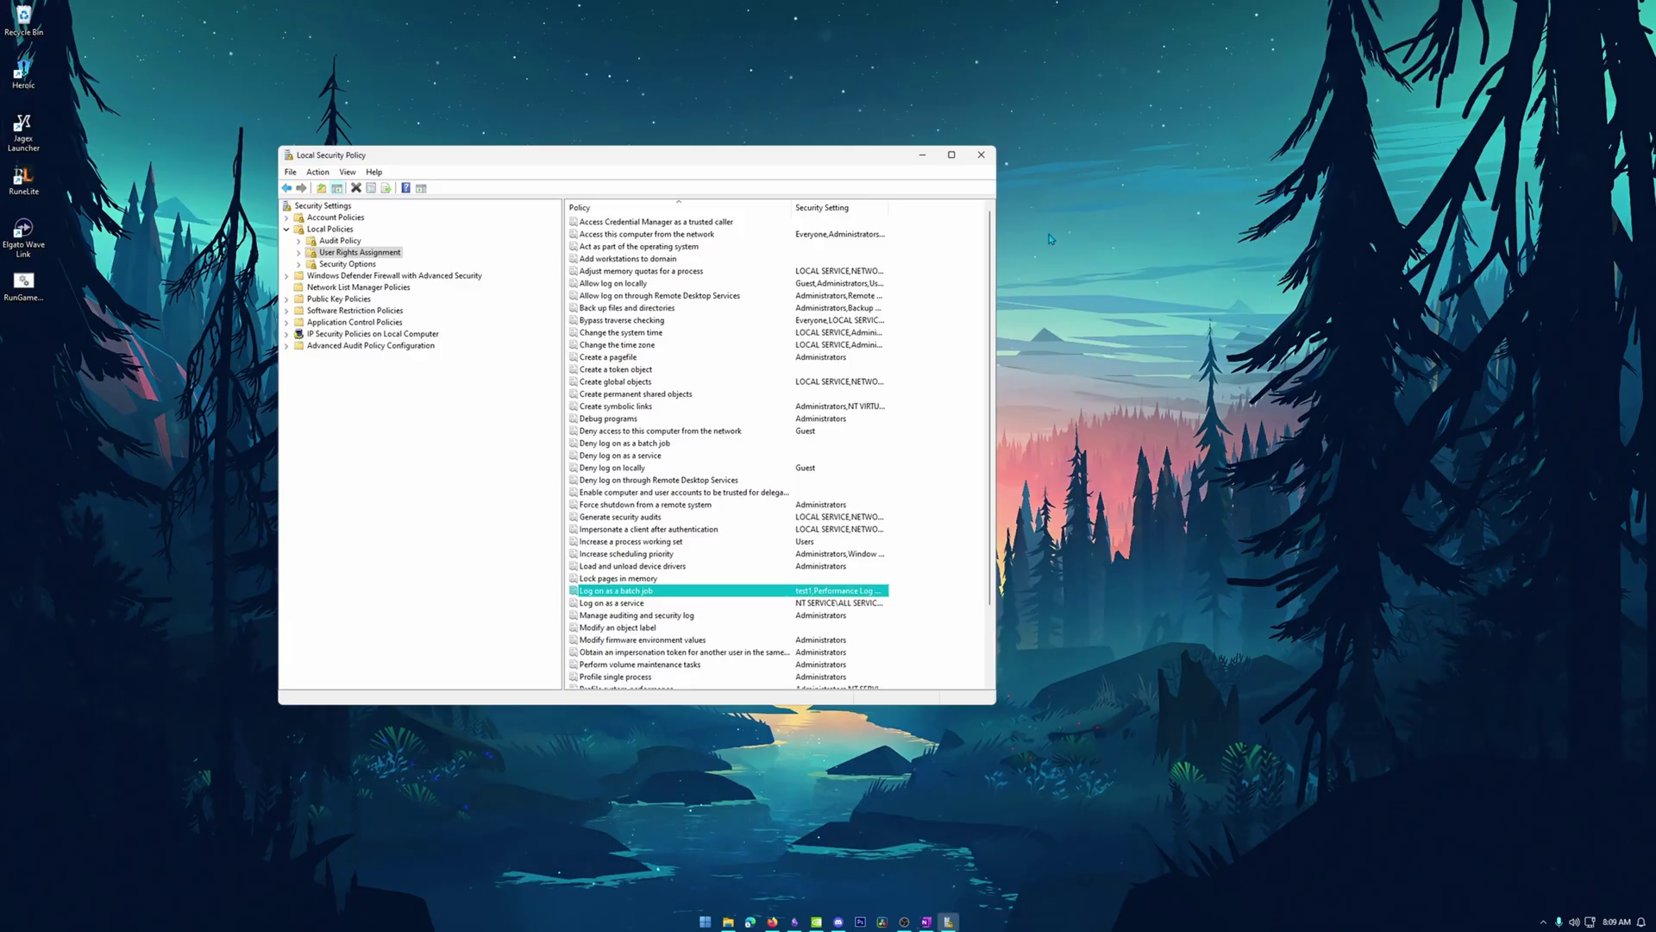
click(981, 155)
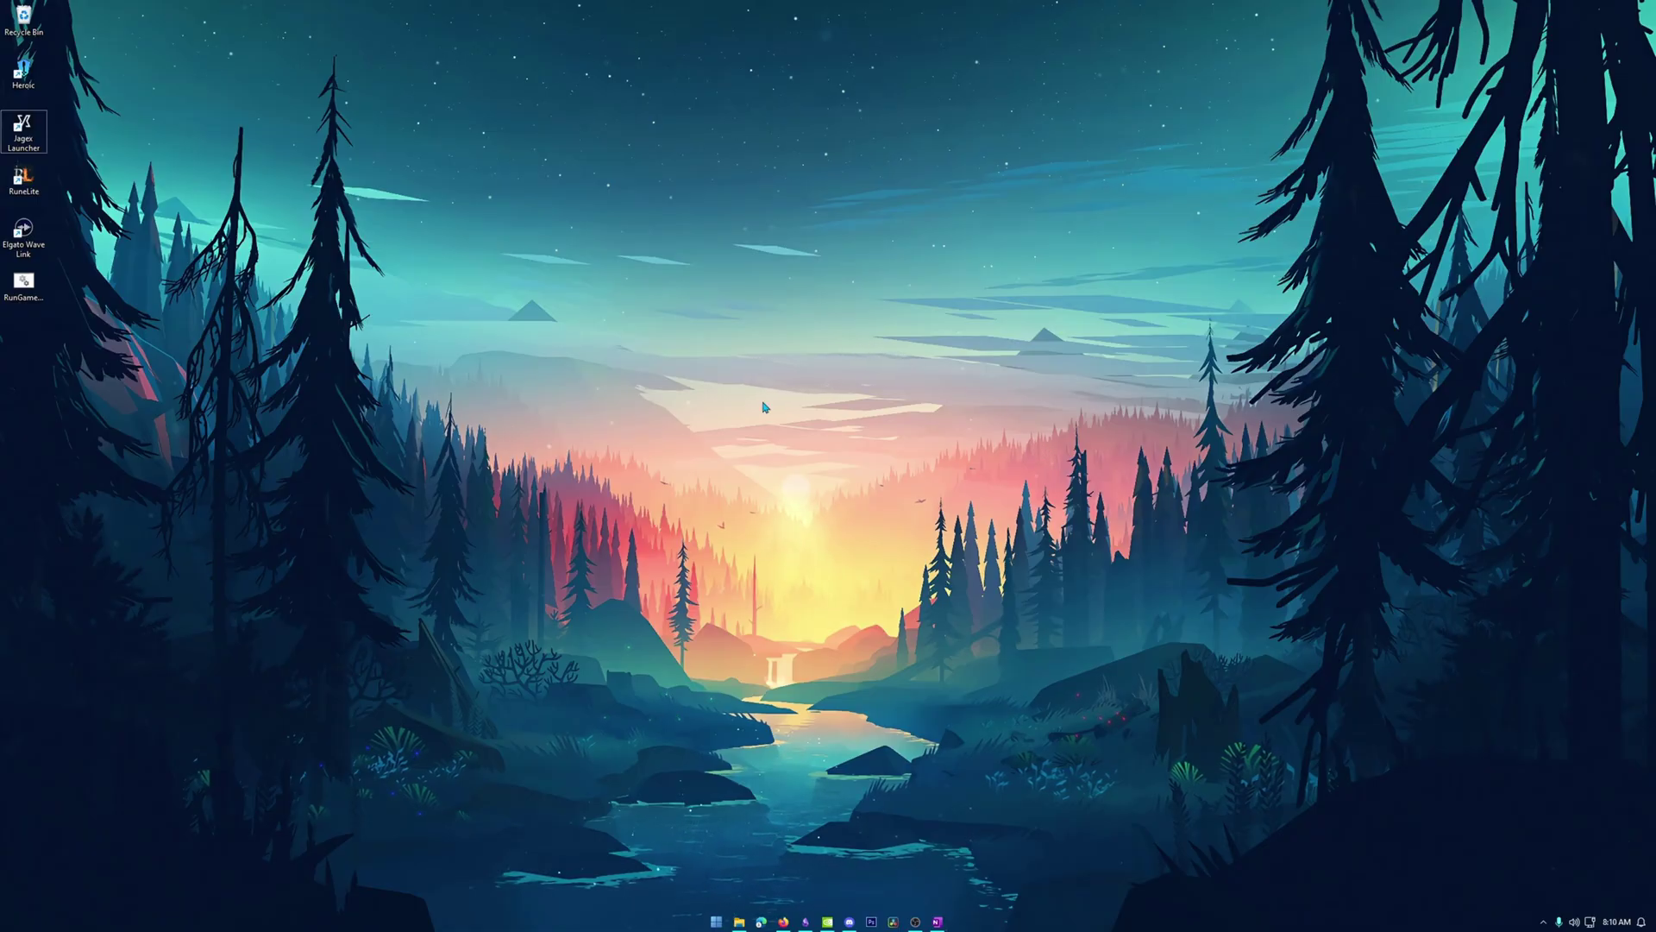
Copy the JagexLauncher.exe target path from the Jagex Launcher shortcut's properties.
double_click(27, 148)
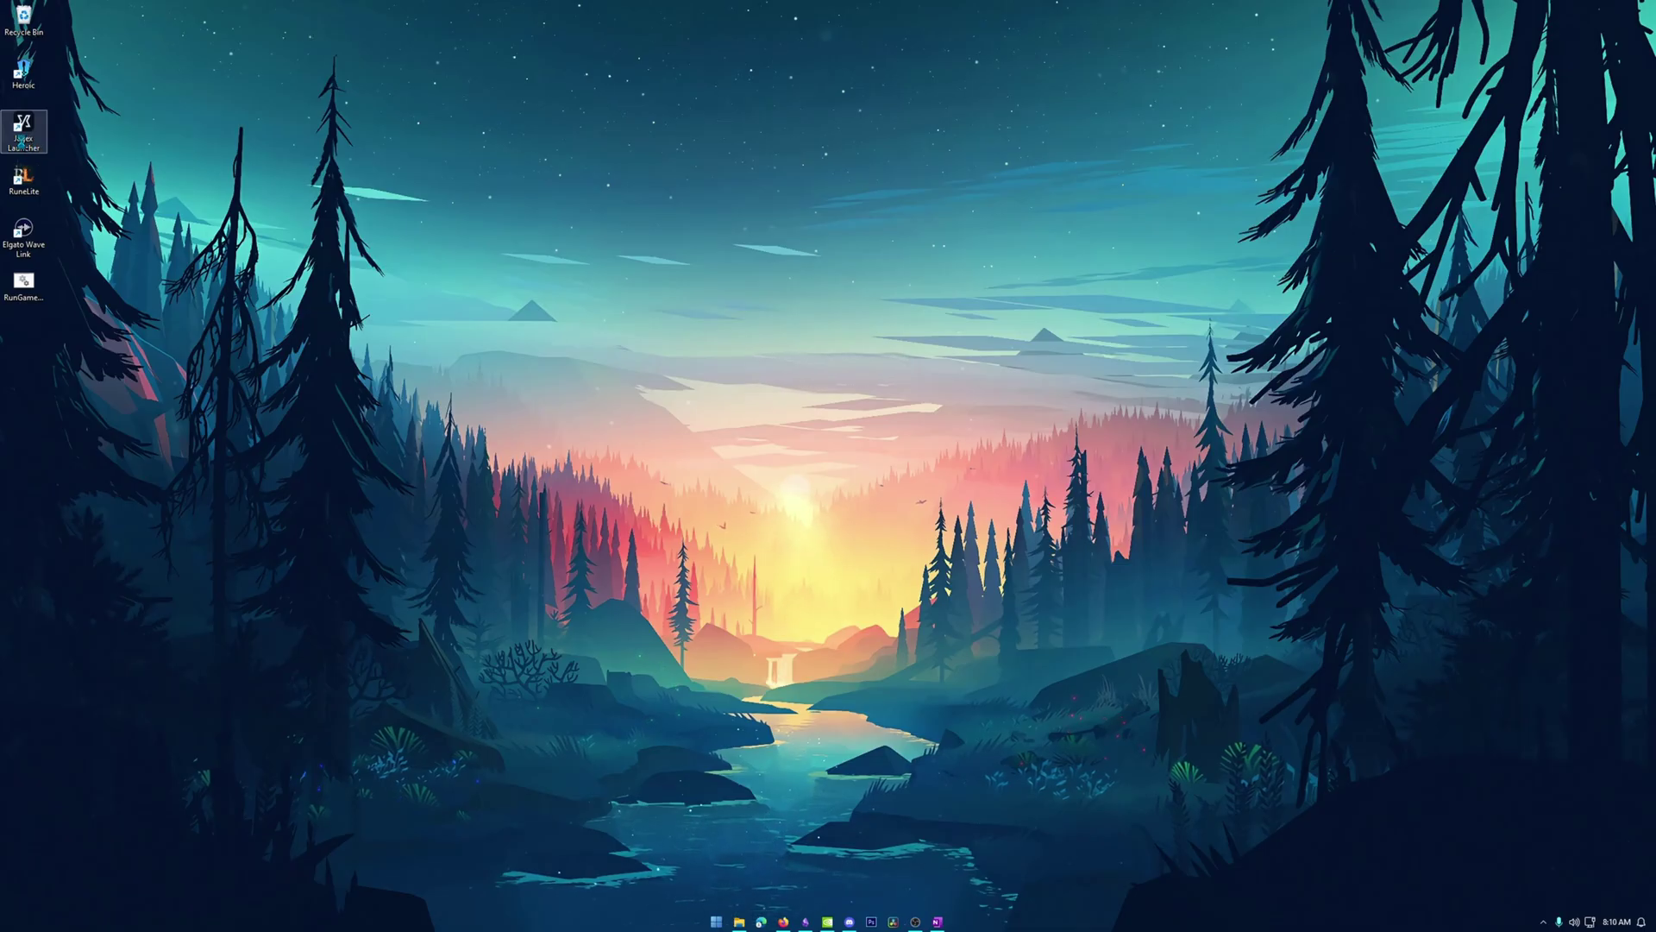
right_click(24, 147)
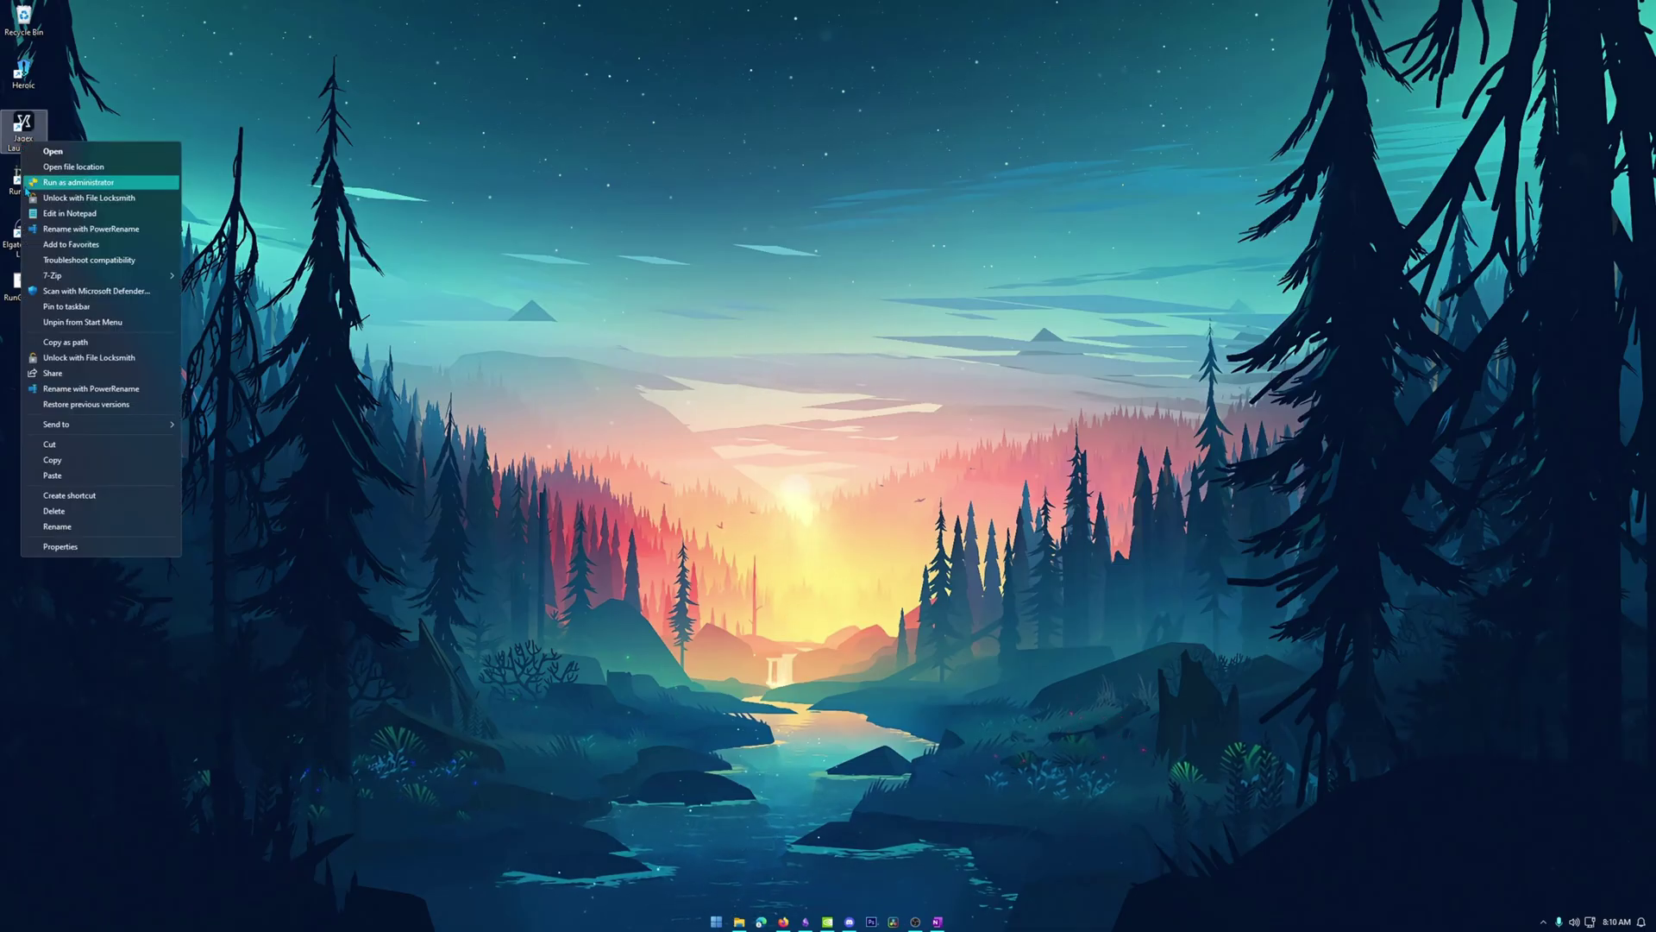
click(102, 547)
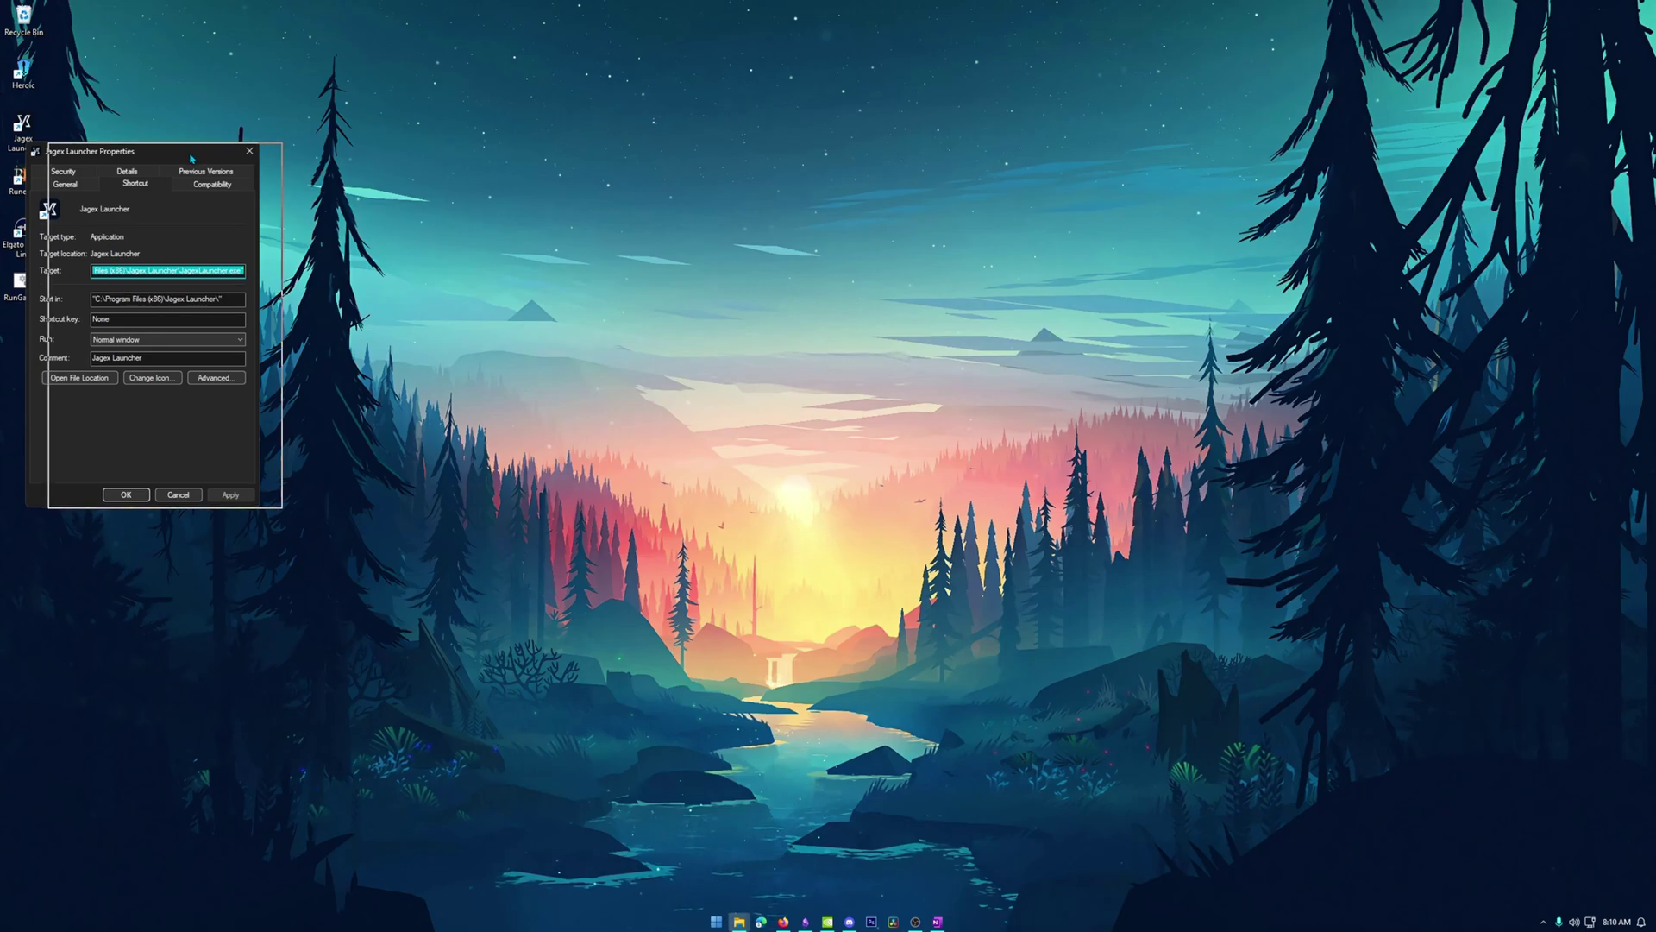
drag(172, 152, 426, 157)
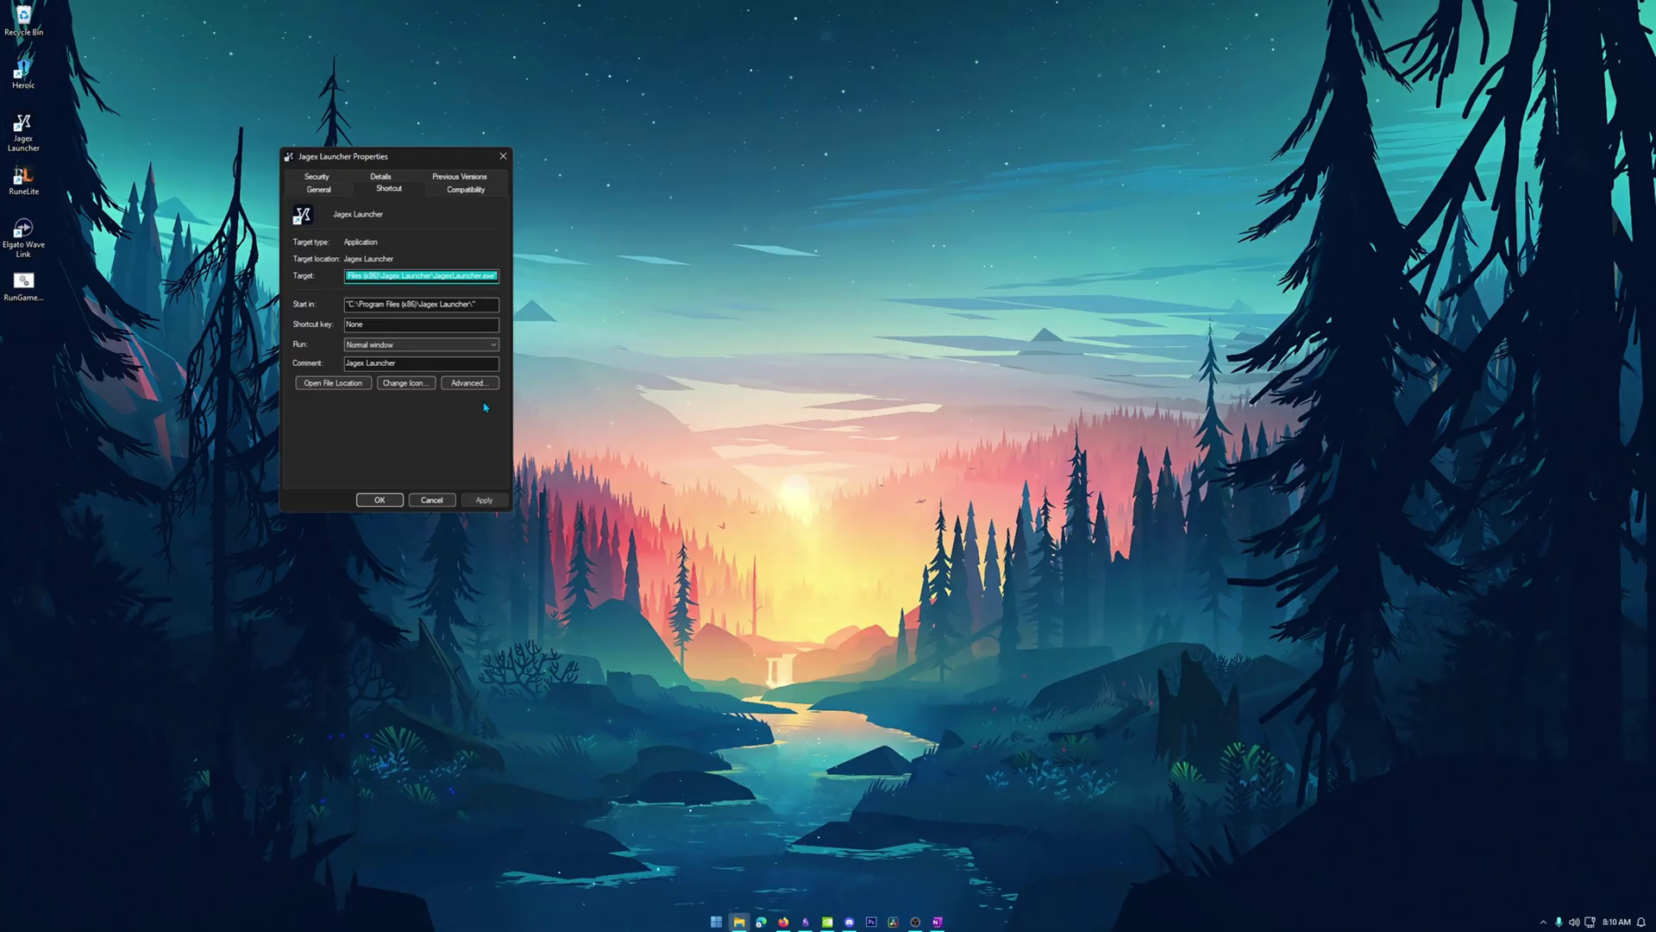
right_click(427, 274)
click(493, 321)
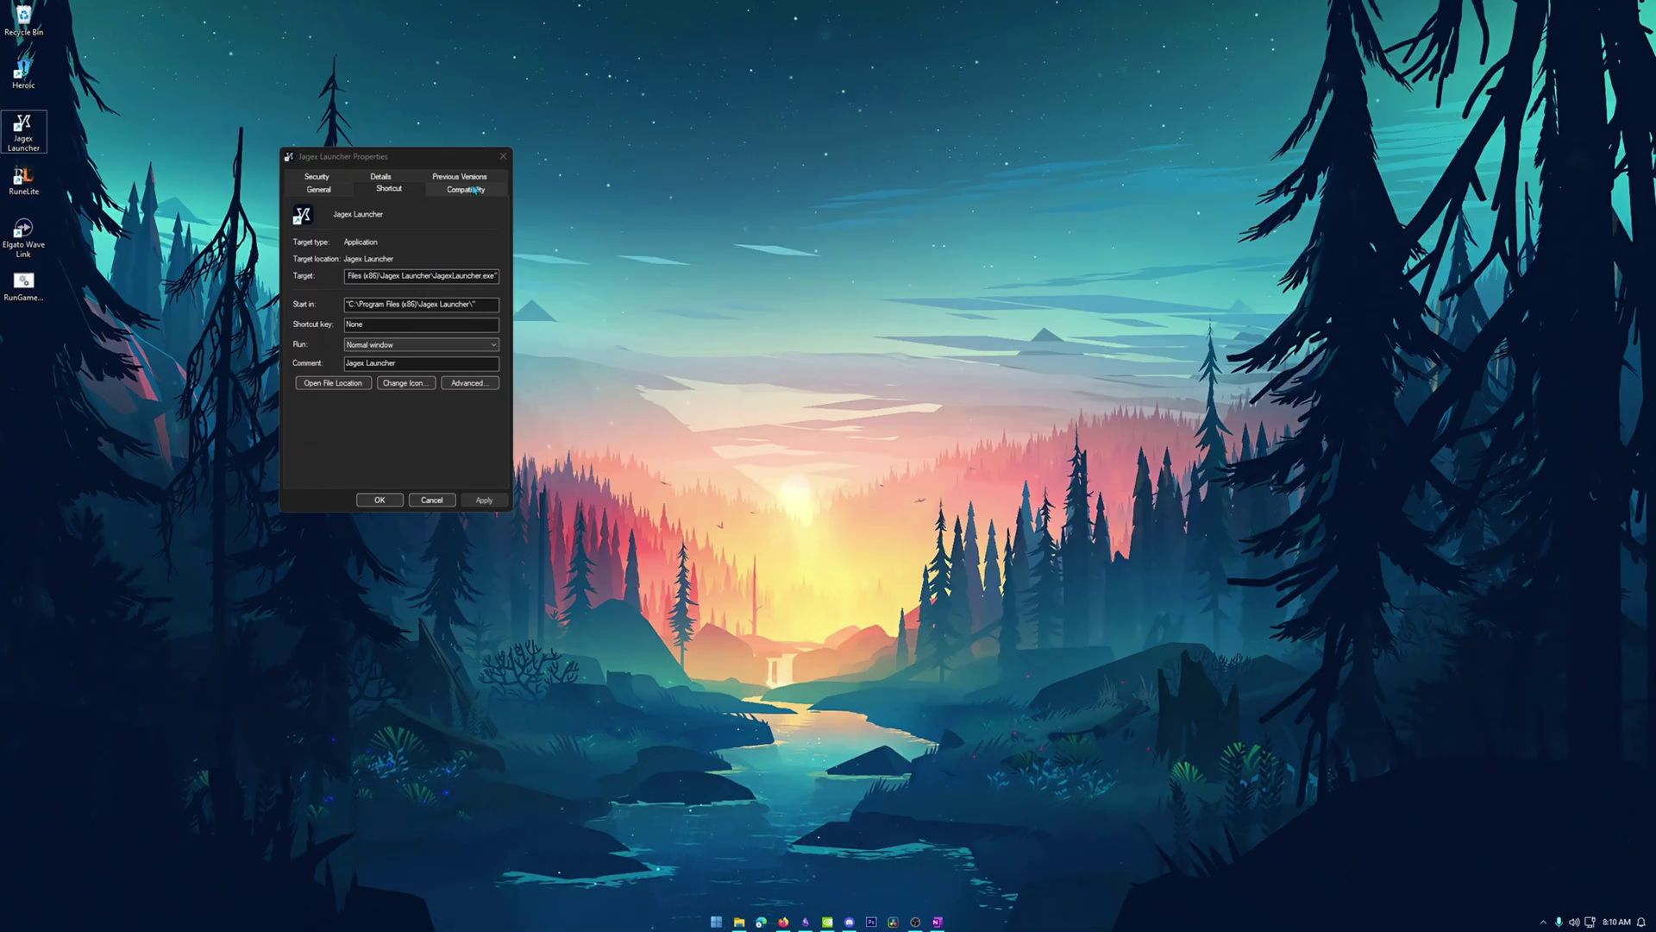
Close the shortcut properties and open Notepad with its old text deleted.
click(503, 156)
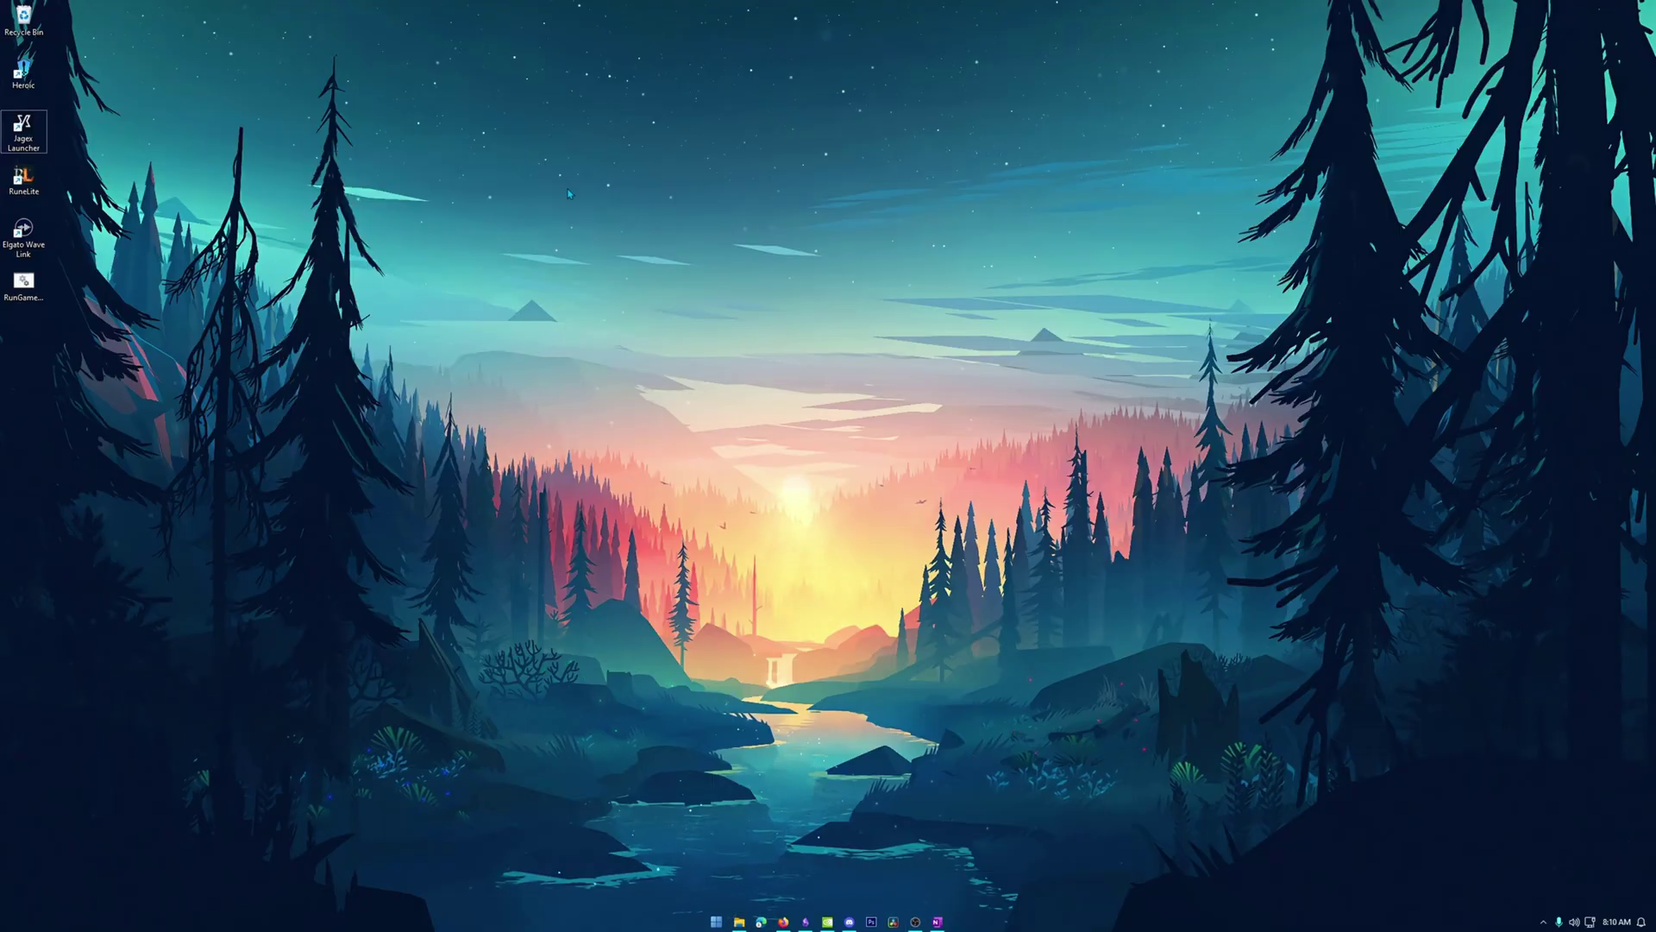
key(super)
text(notepad)
key(Return)
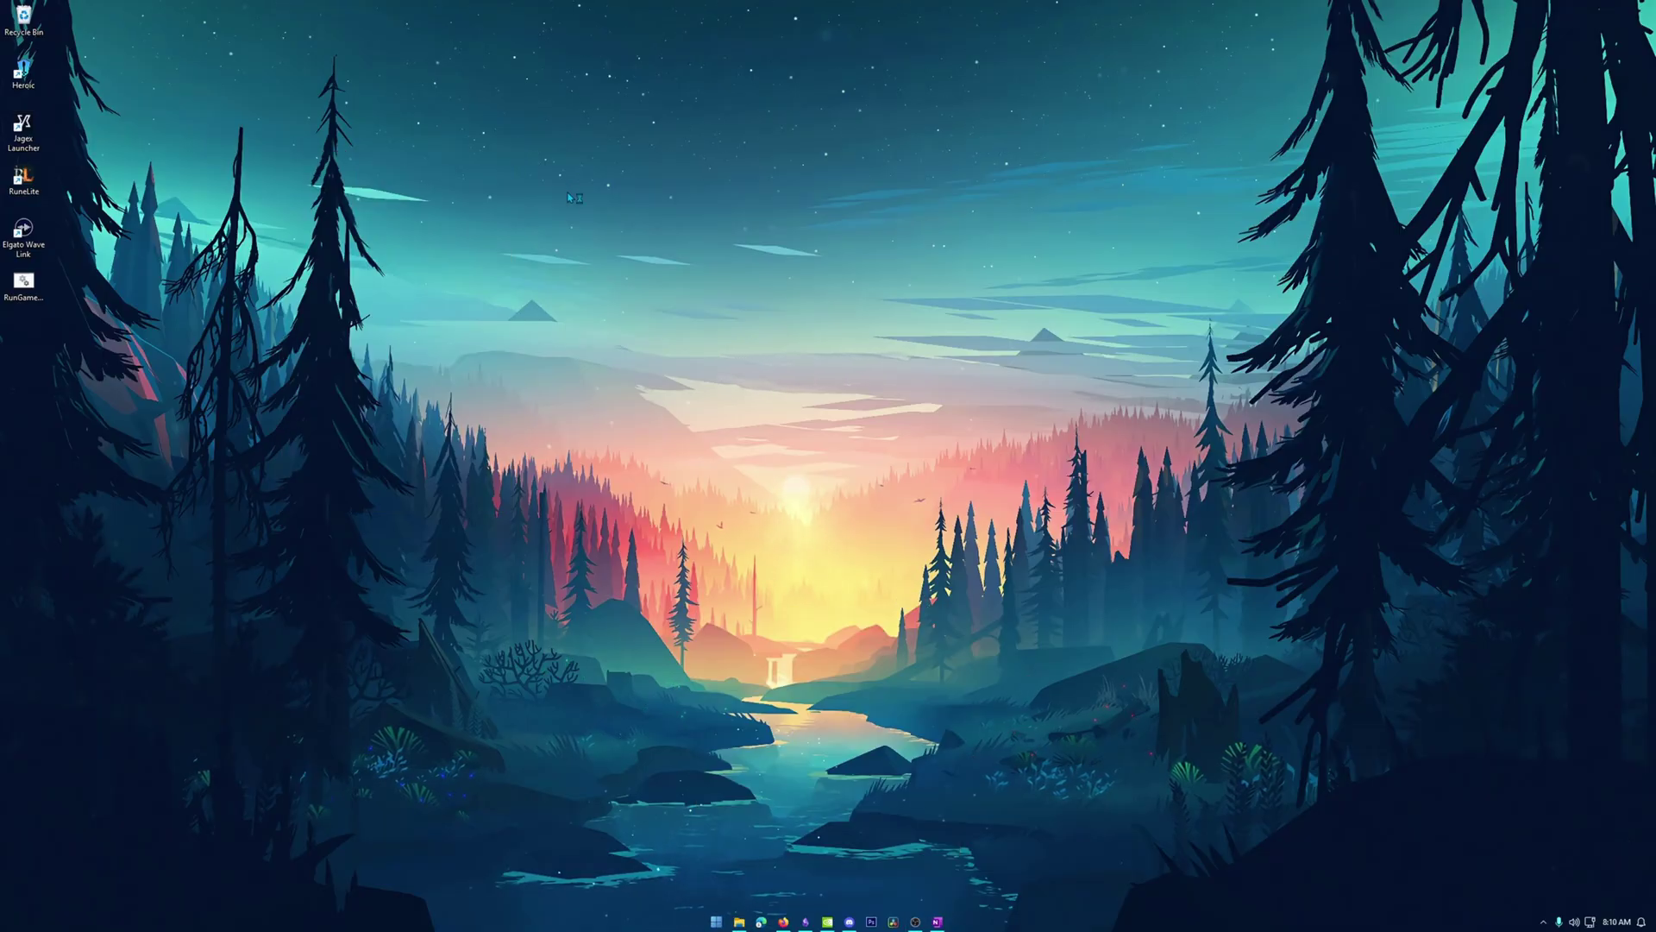
drag(328, 385, 167, 308)
key(BackSpace)
Write 'runas /user:test2' followed by the pasted JagexLauncher.exe path.
drag(429, 267, 670, 220)
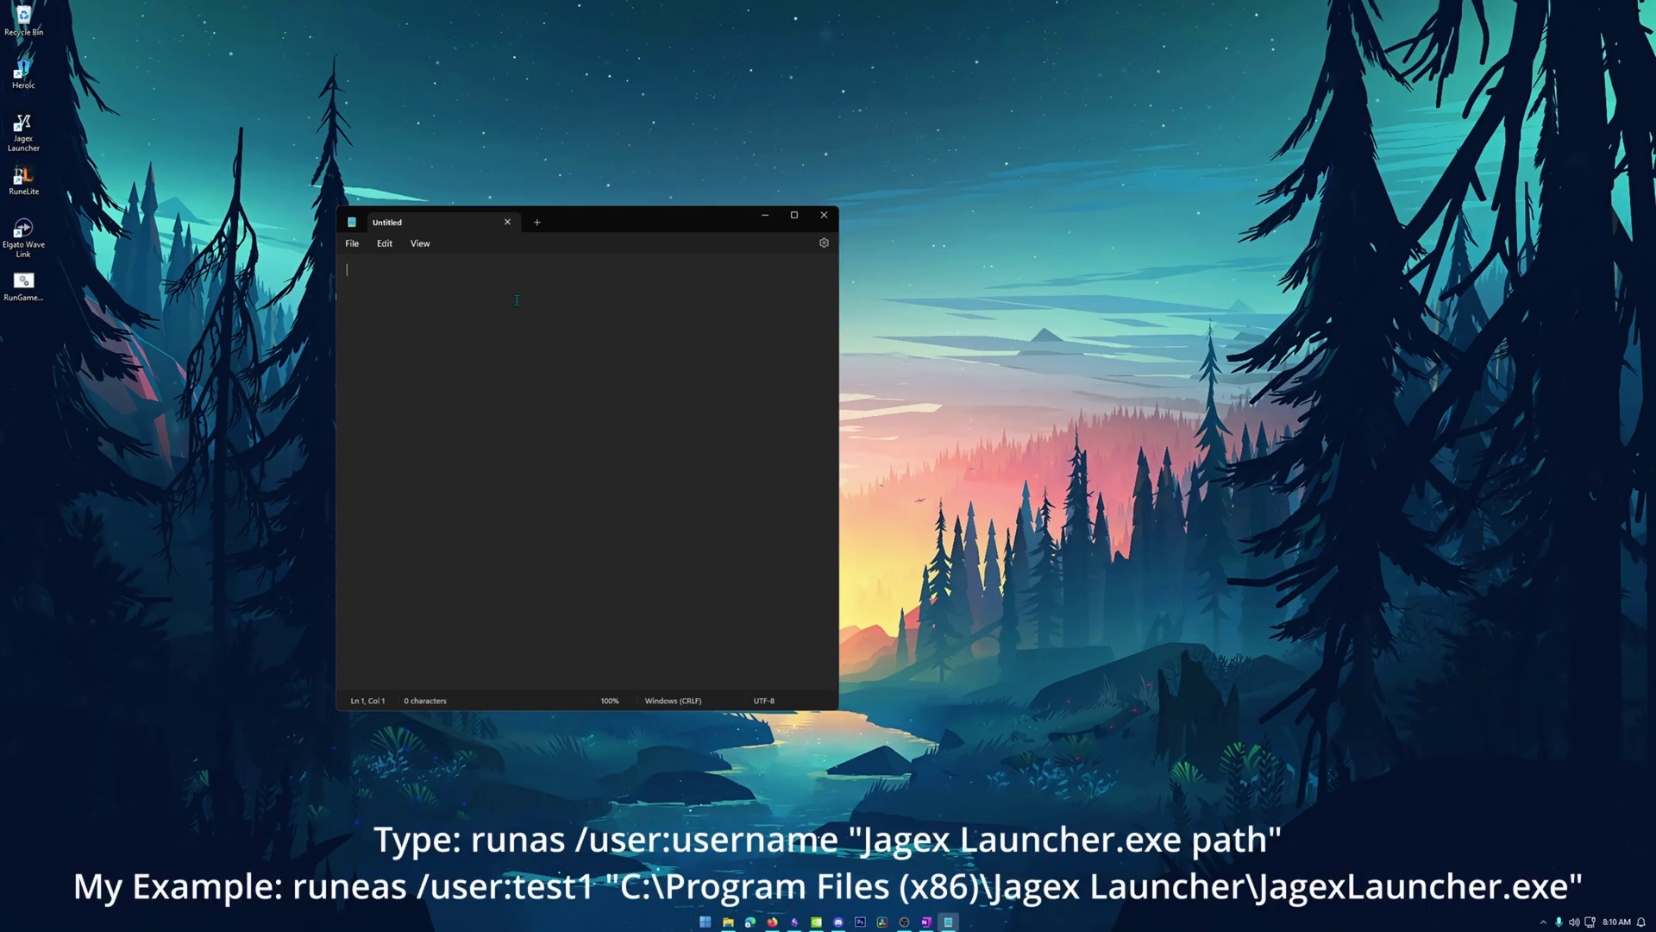
text(runas)
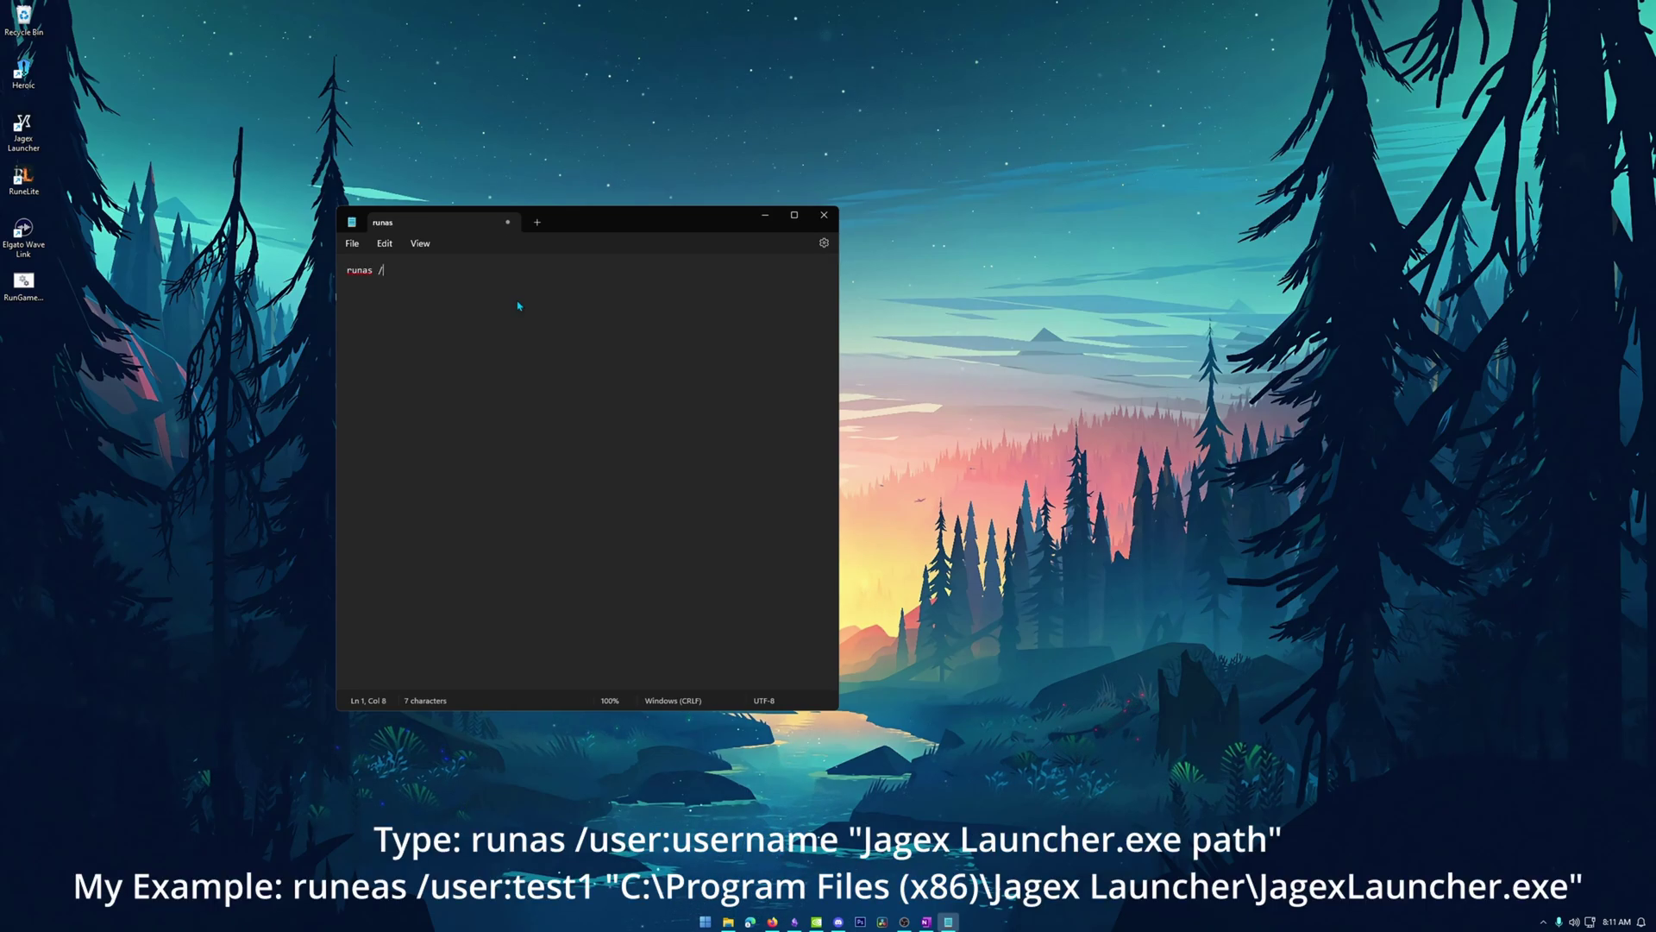
text( /user:)
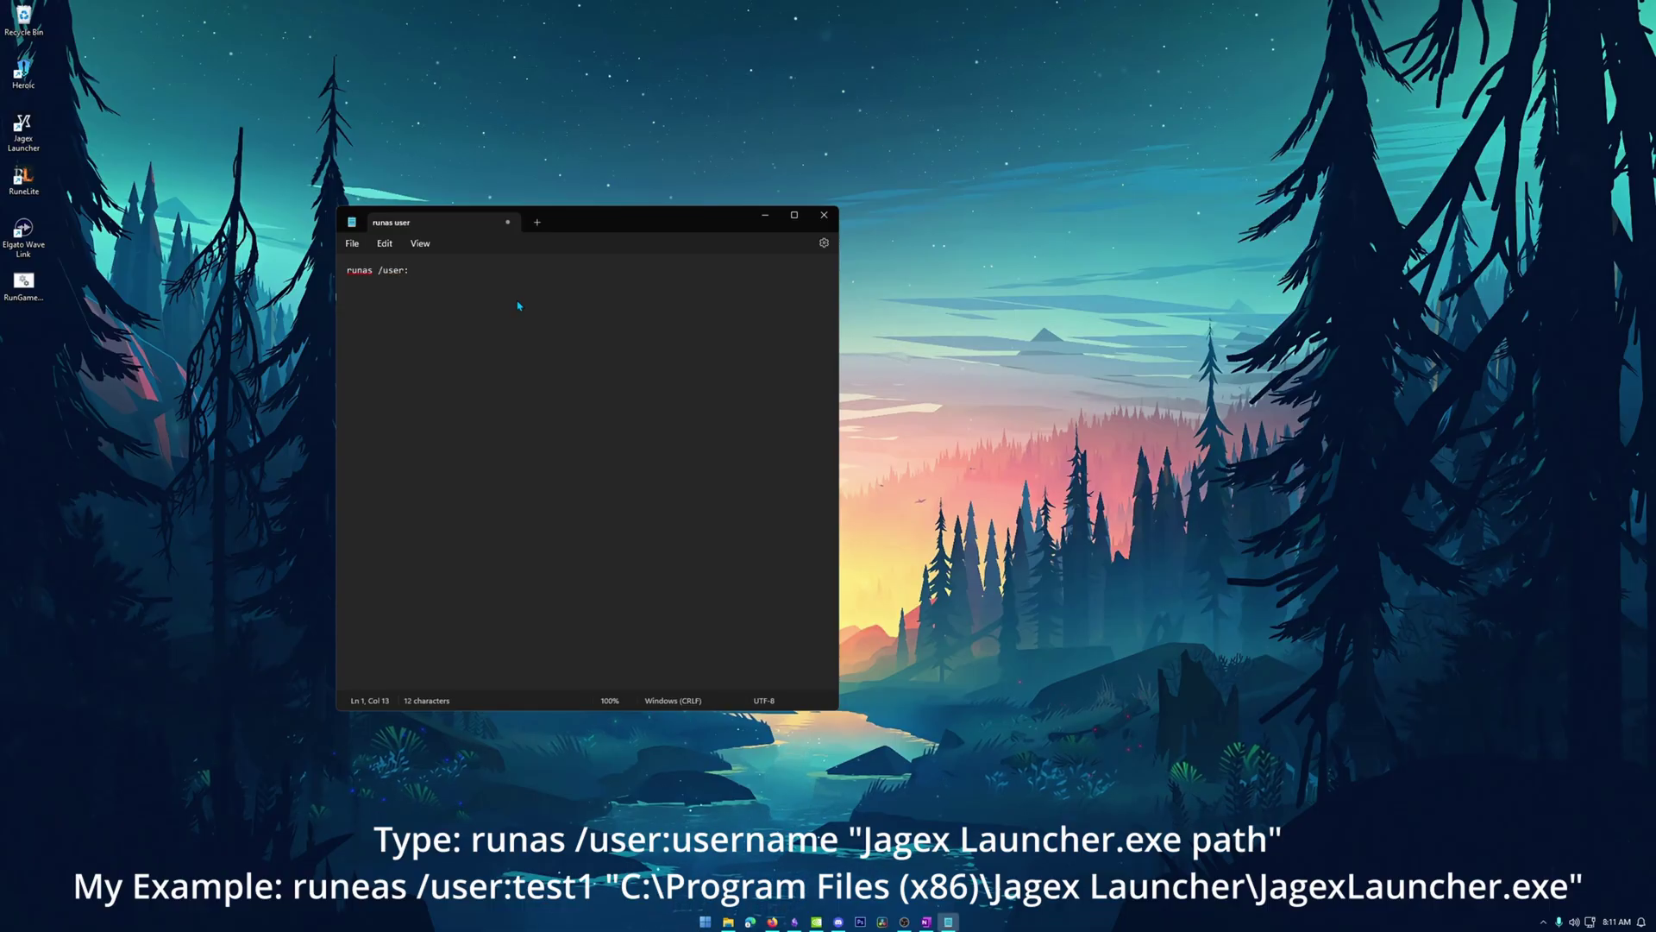
text(test2)
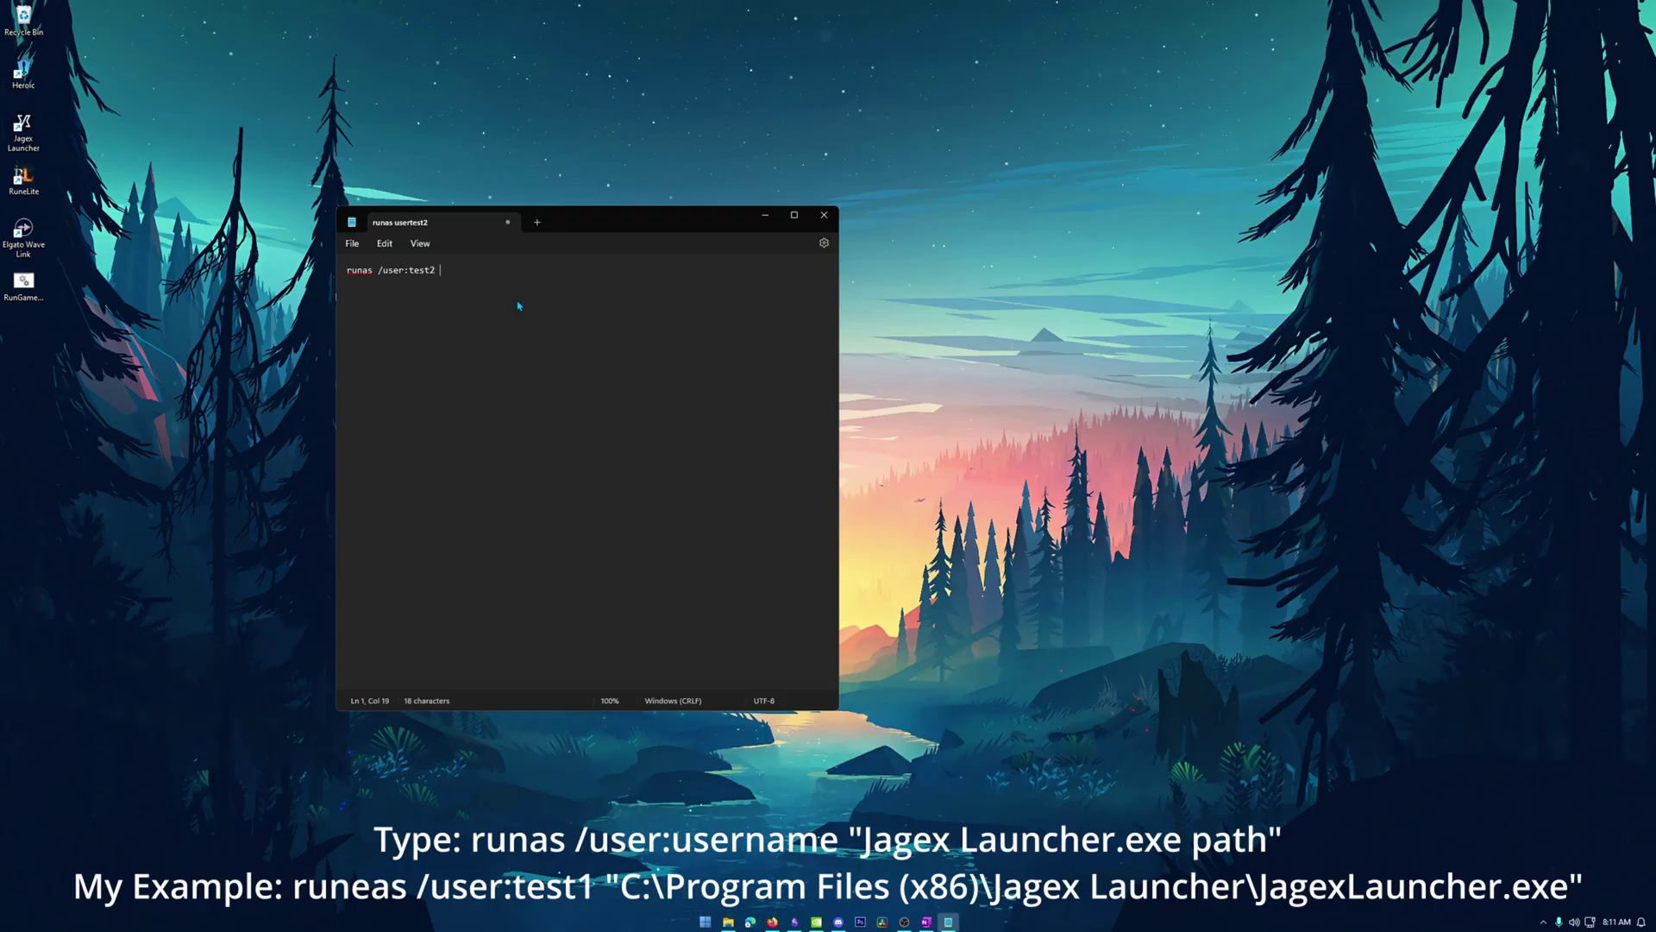
text("C:\Program Files (x86)\Jagex Launcher\JagexLauncher.exe")
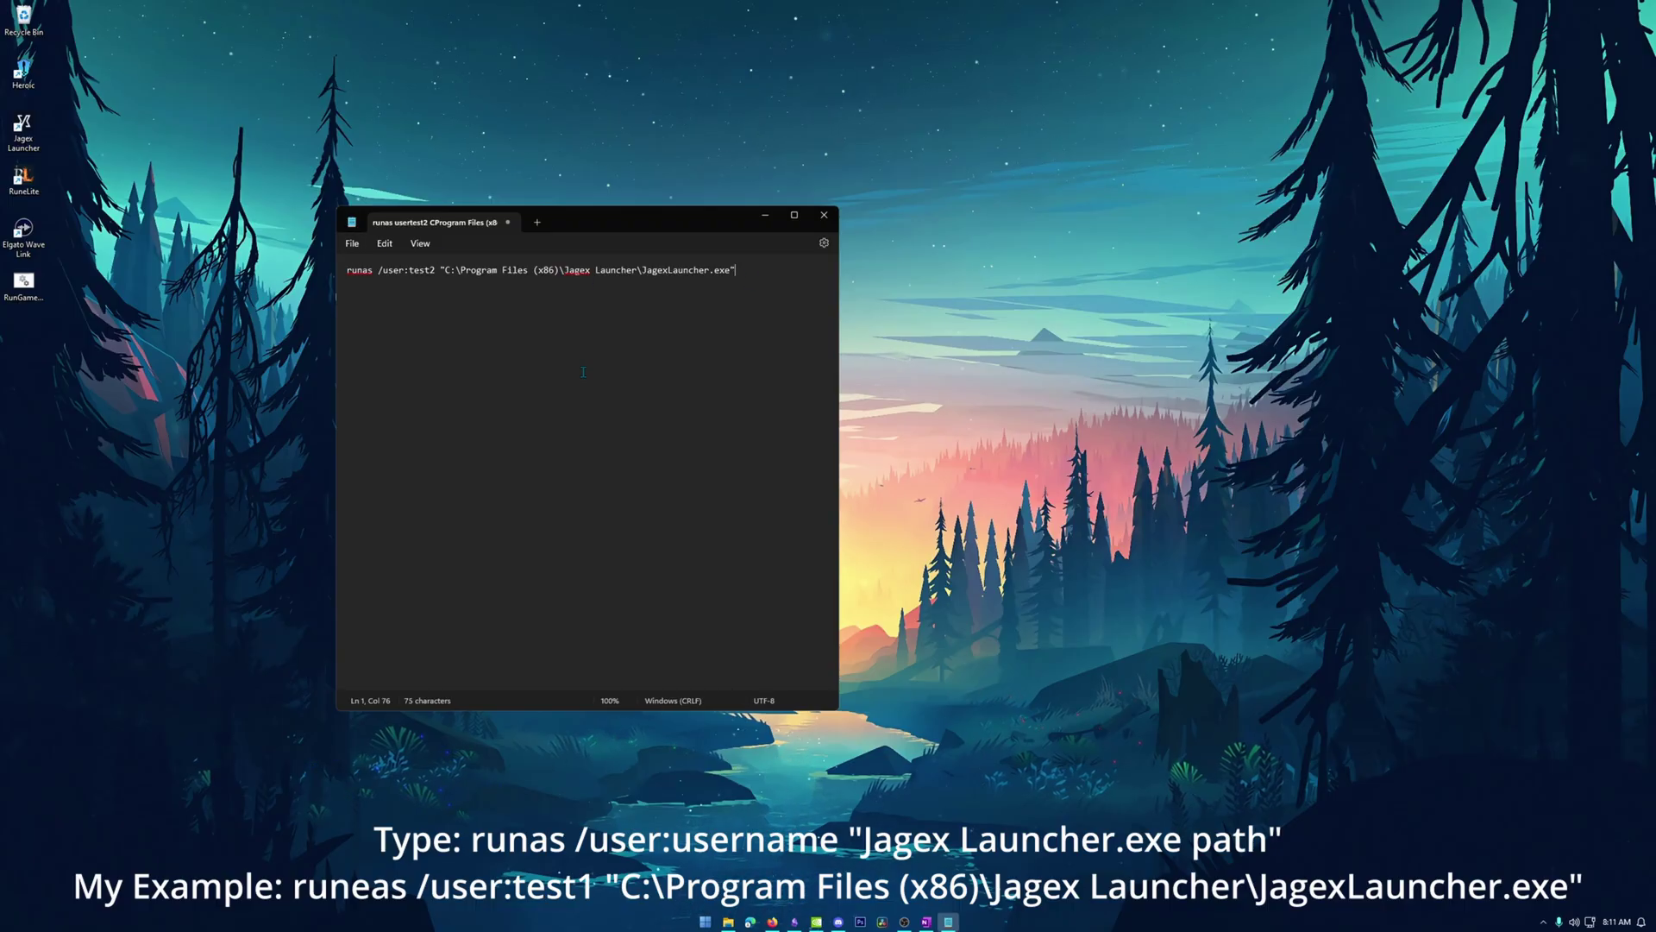
Save the document to the Desktop as 'Run As User2.bat' with type All files (*.*).
click(353, 244)
click(386, 352)
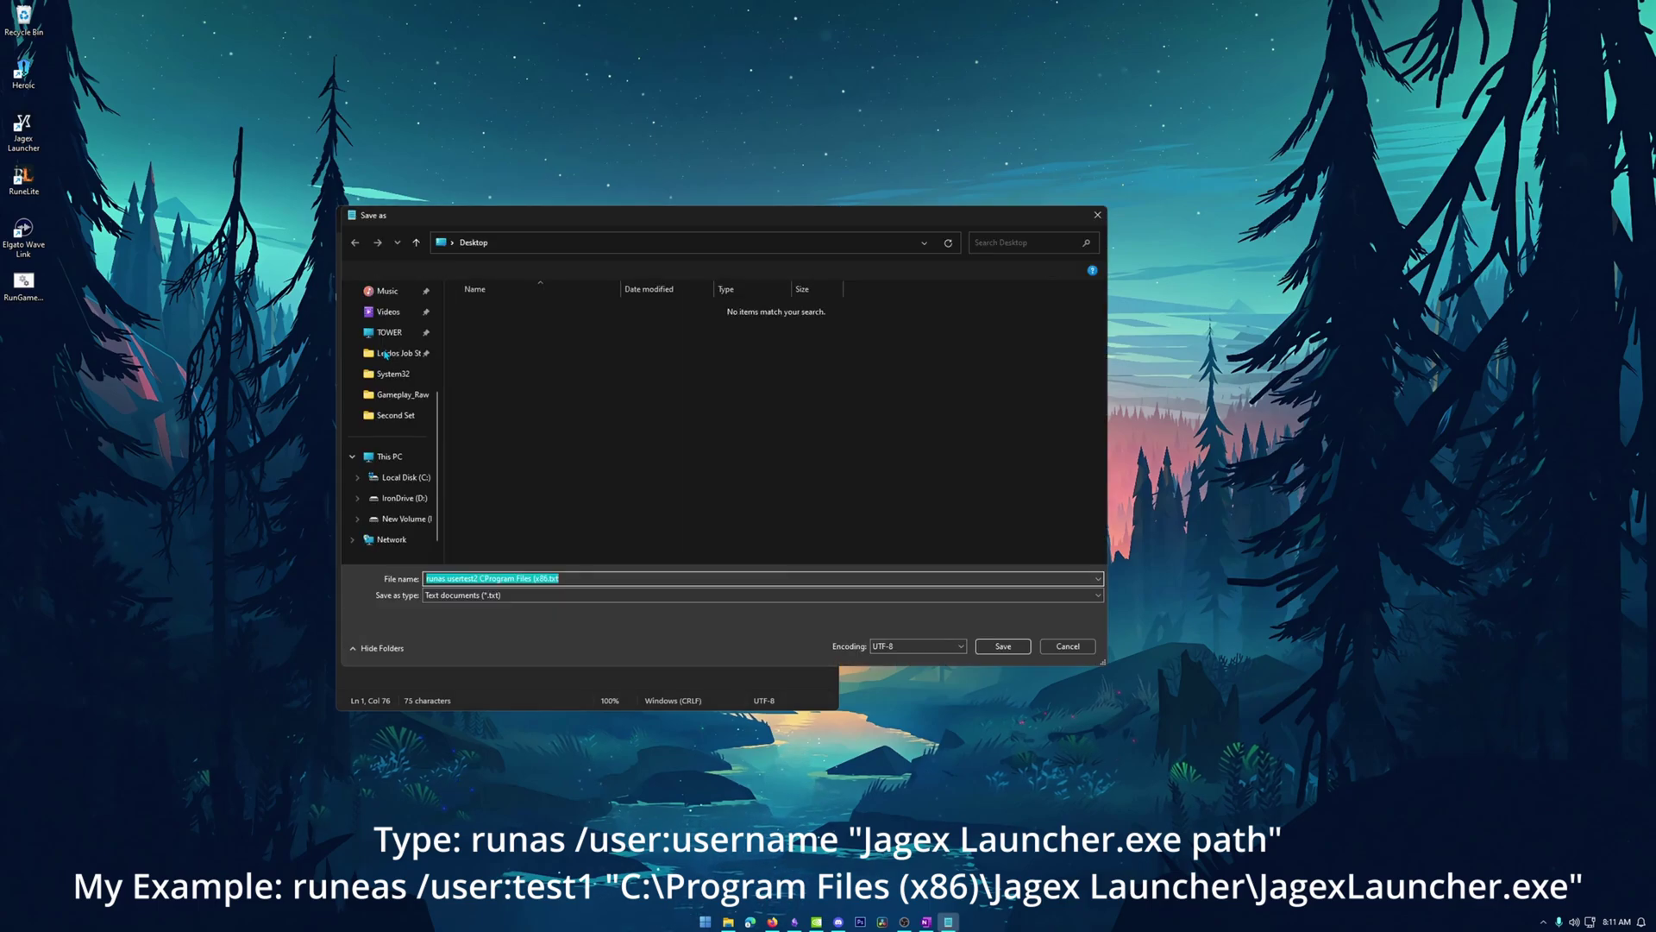
scroll(386, 354, up, 2)
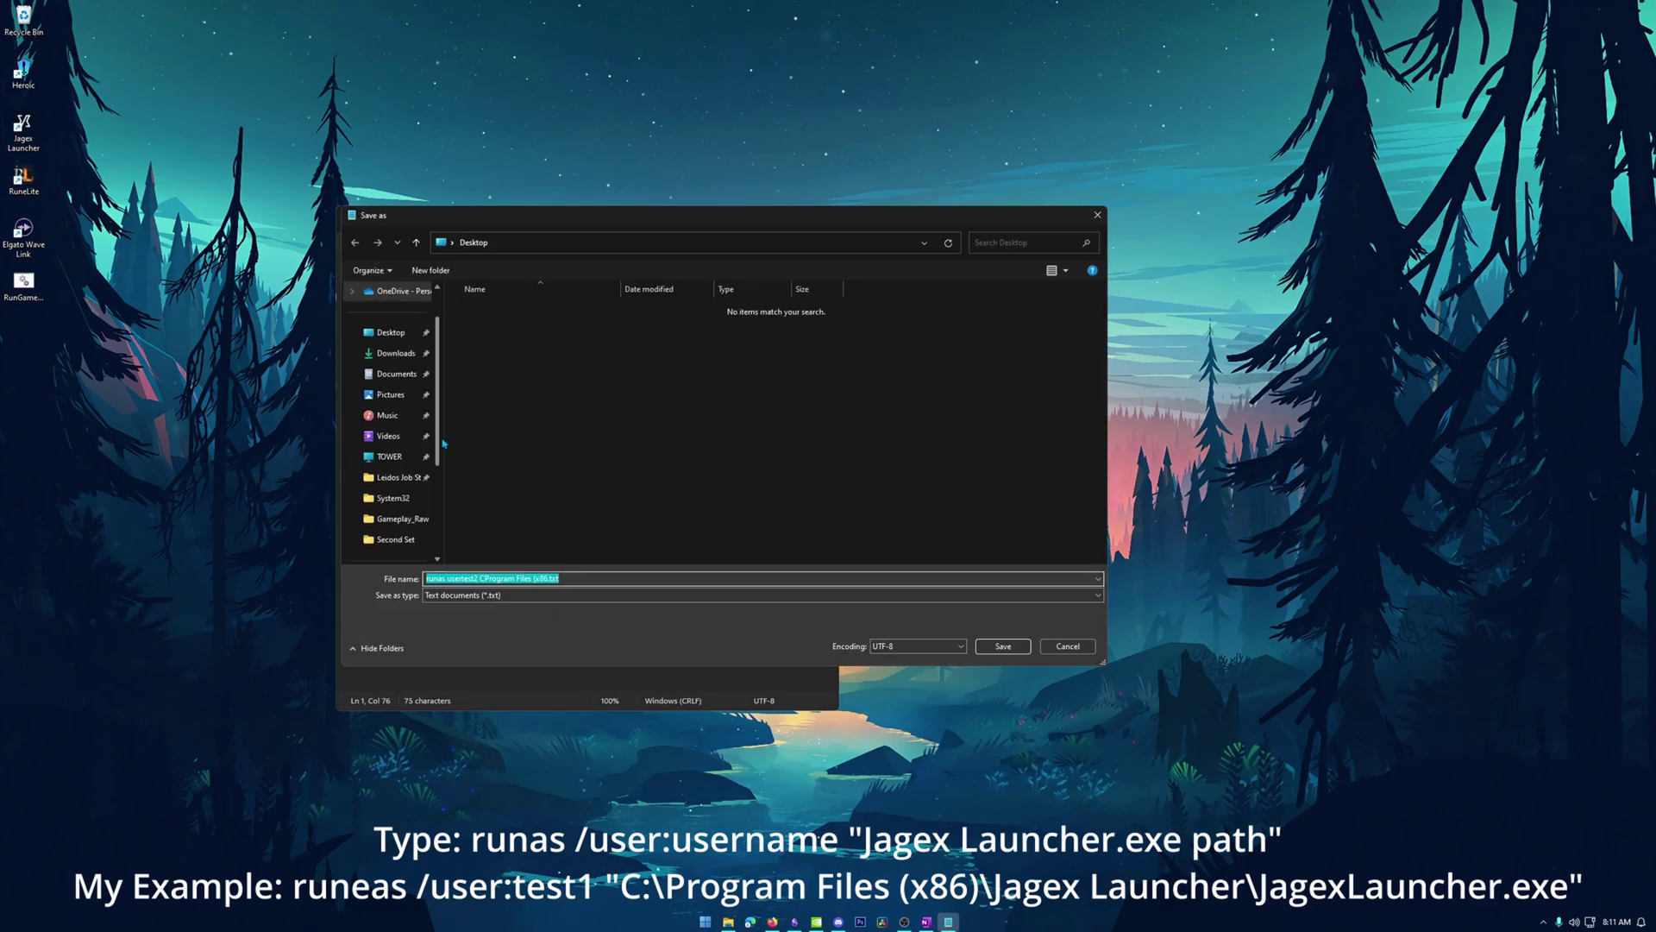
click(488, 597)
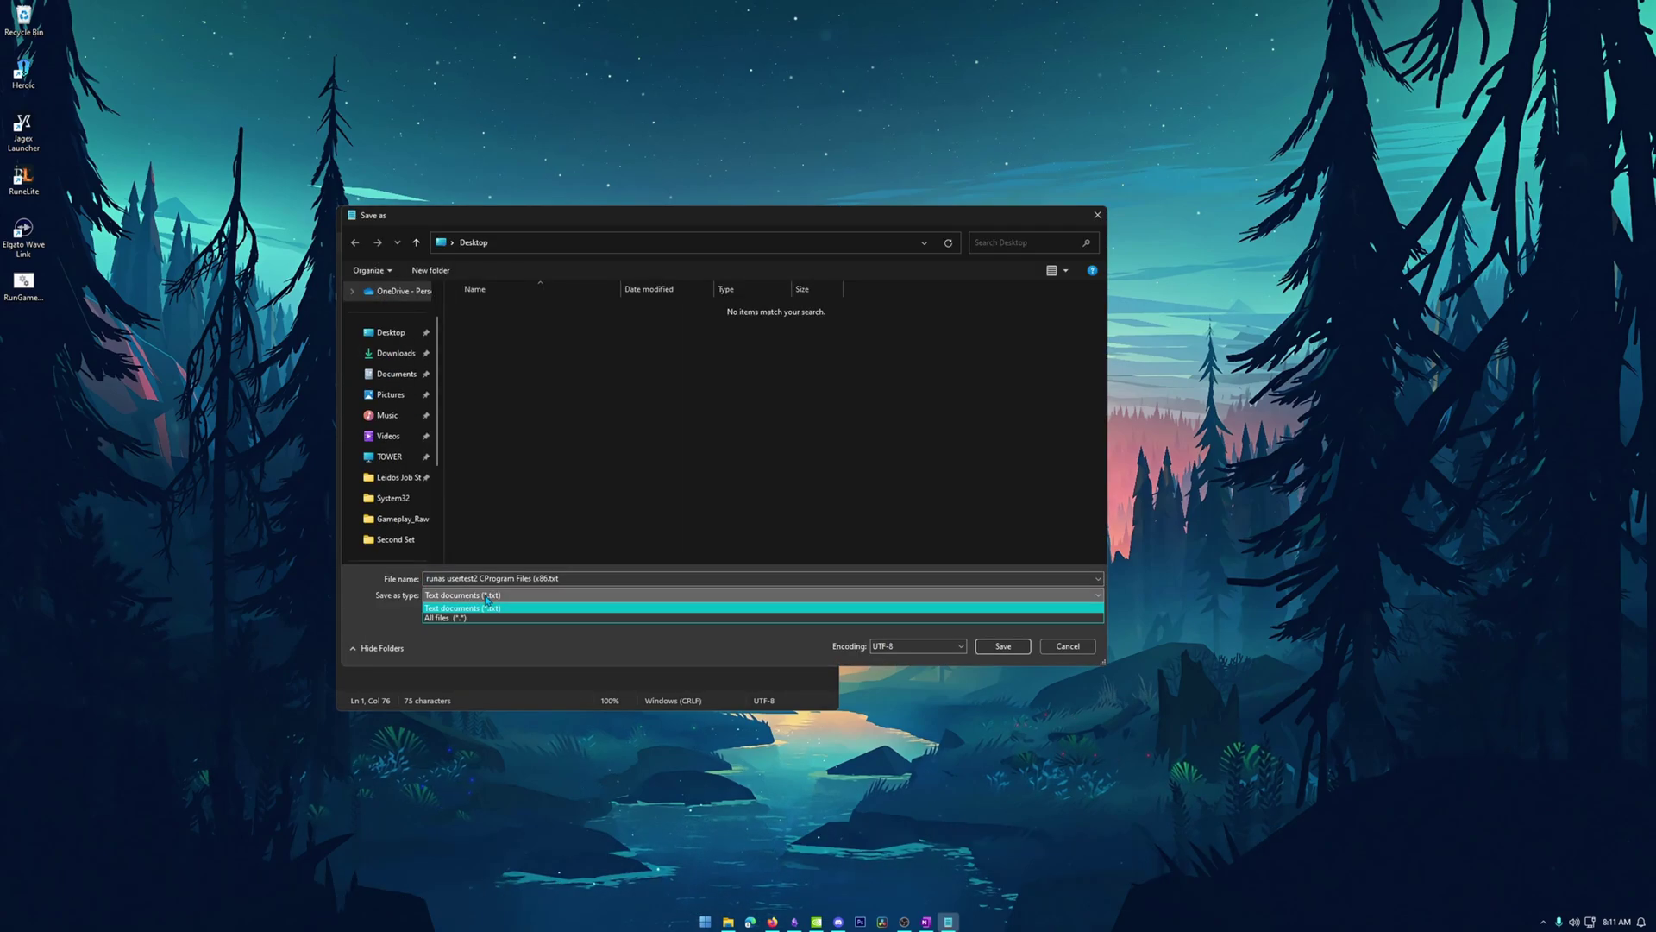
click(497, 619)
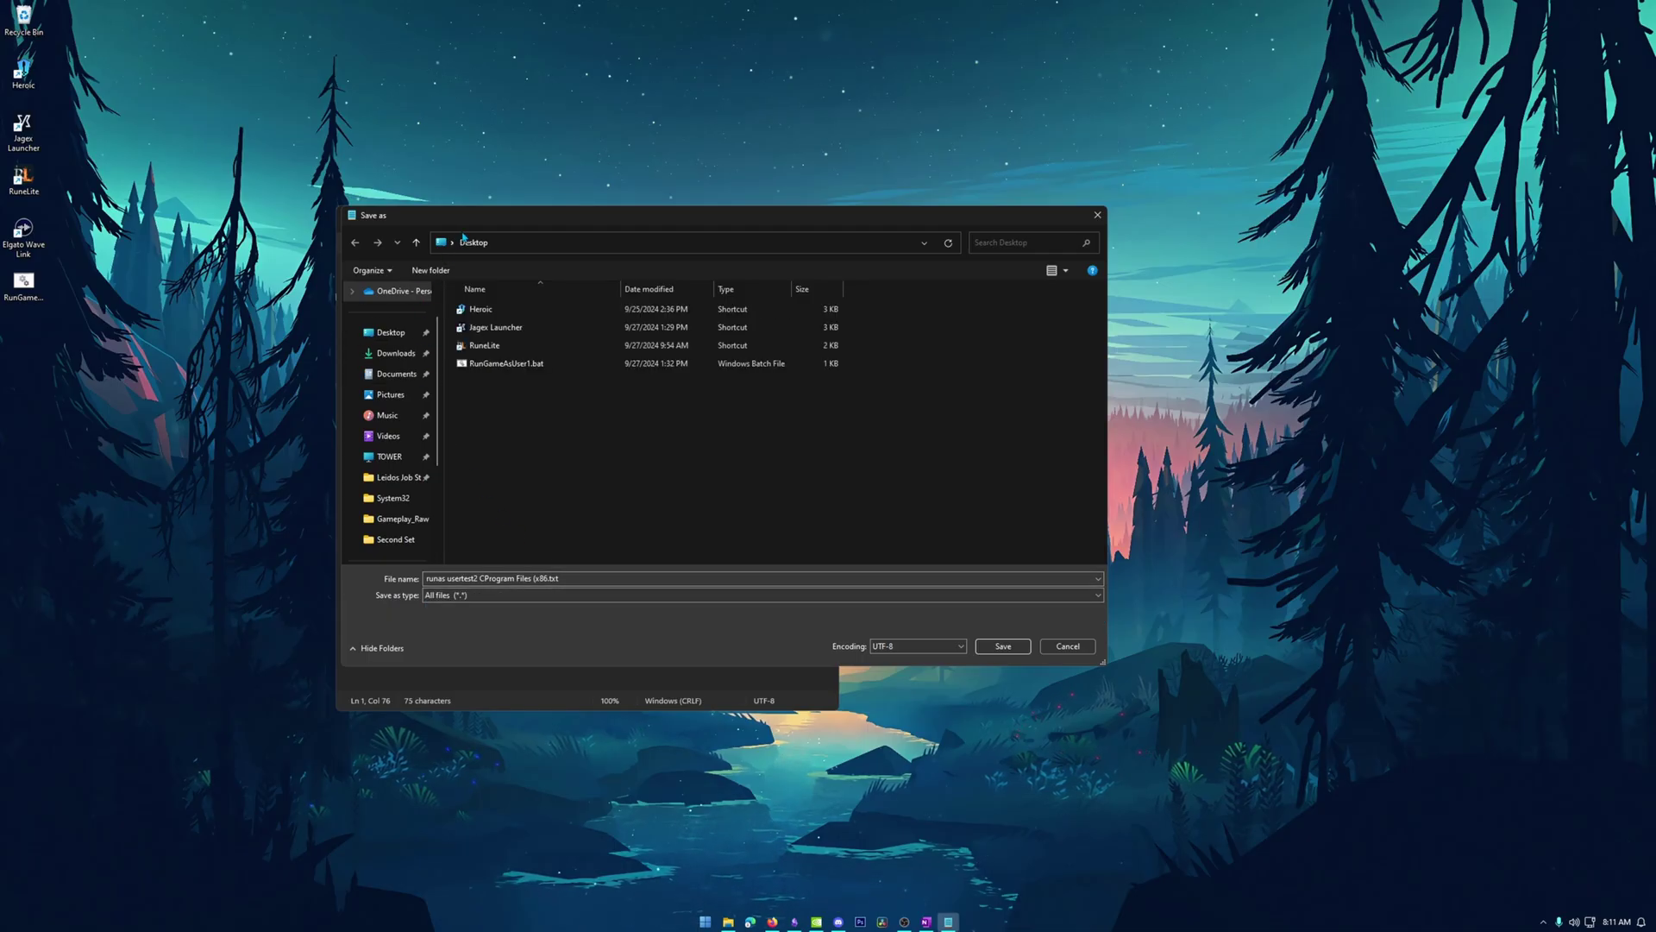
triple_click(466, 578)
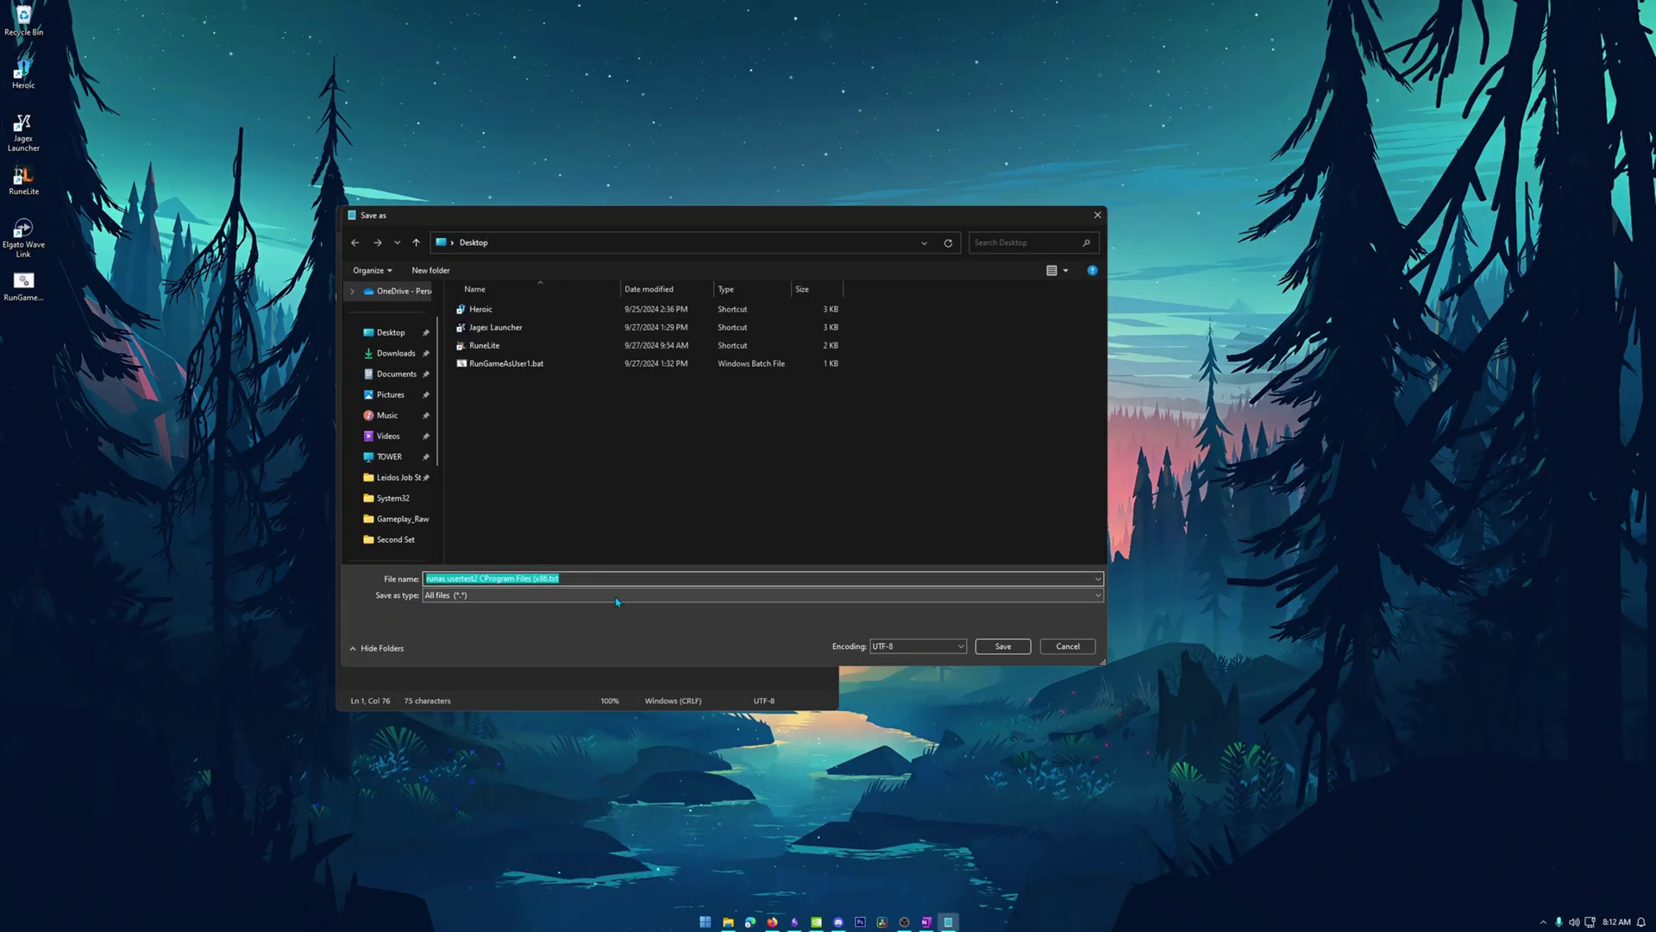
text(Rune)
key(BackSpace)
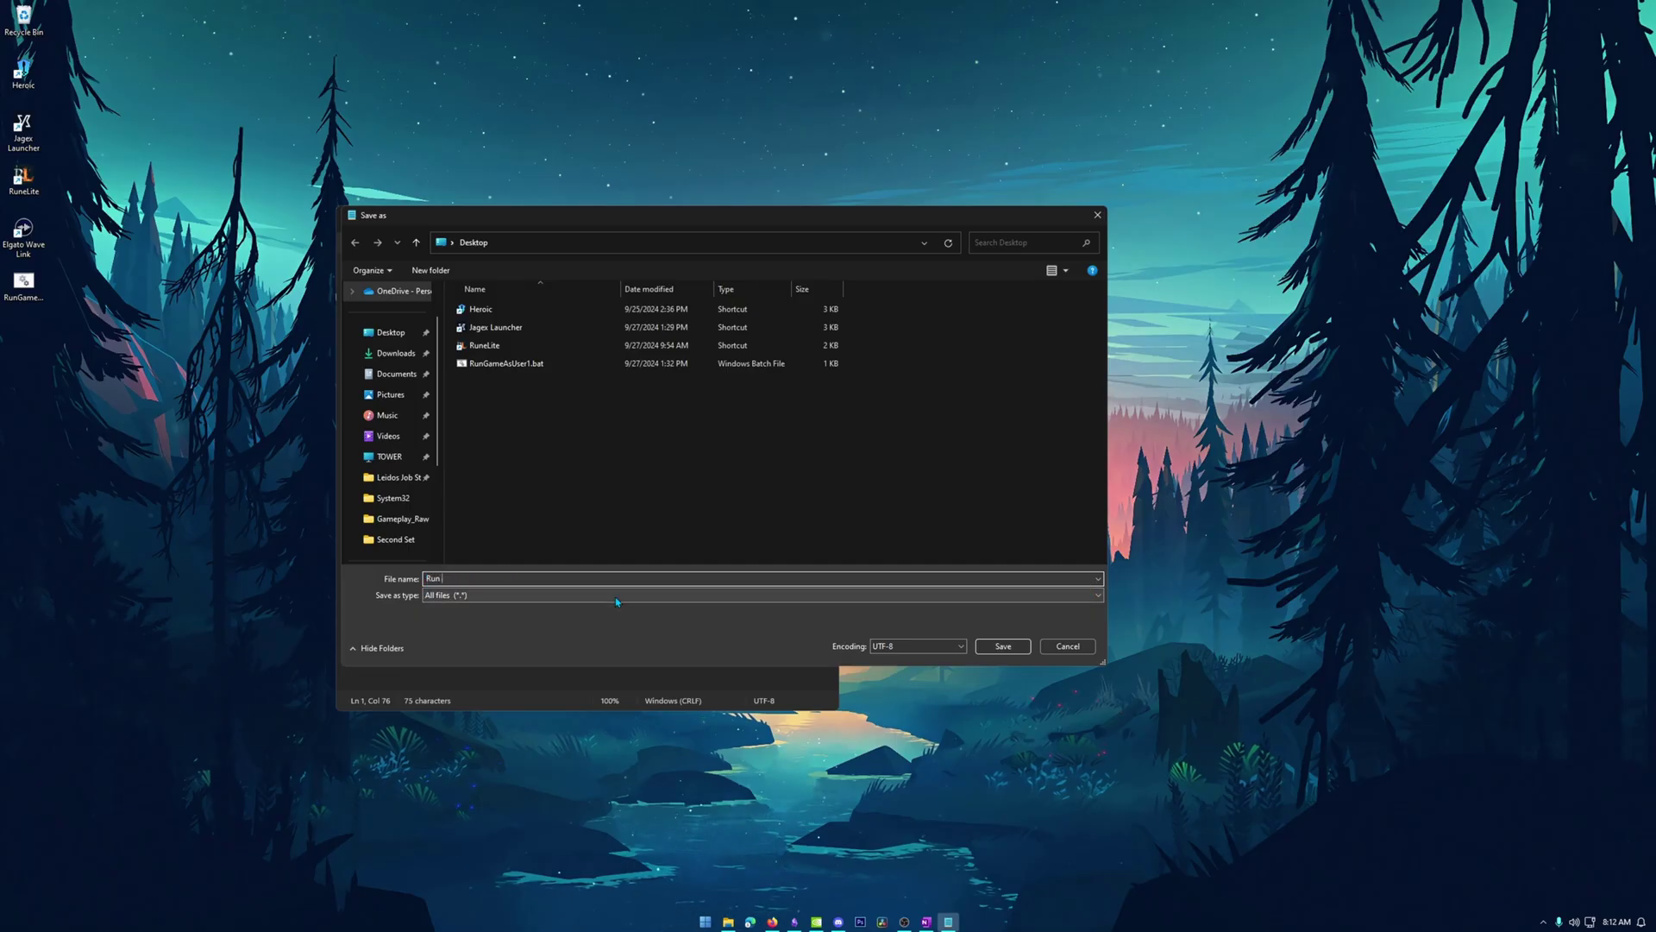
text(As User2.bat)
click(1005, 647)
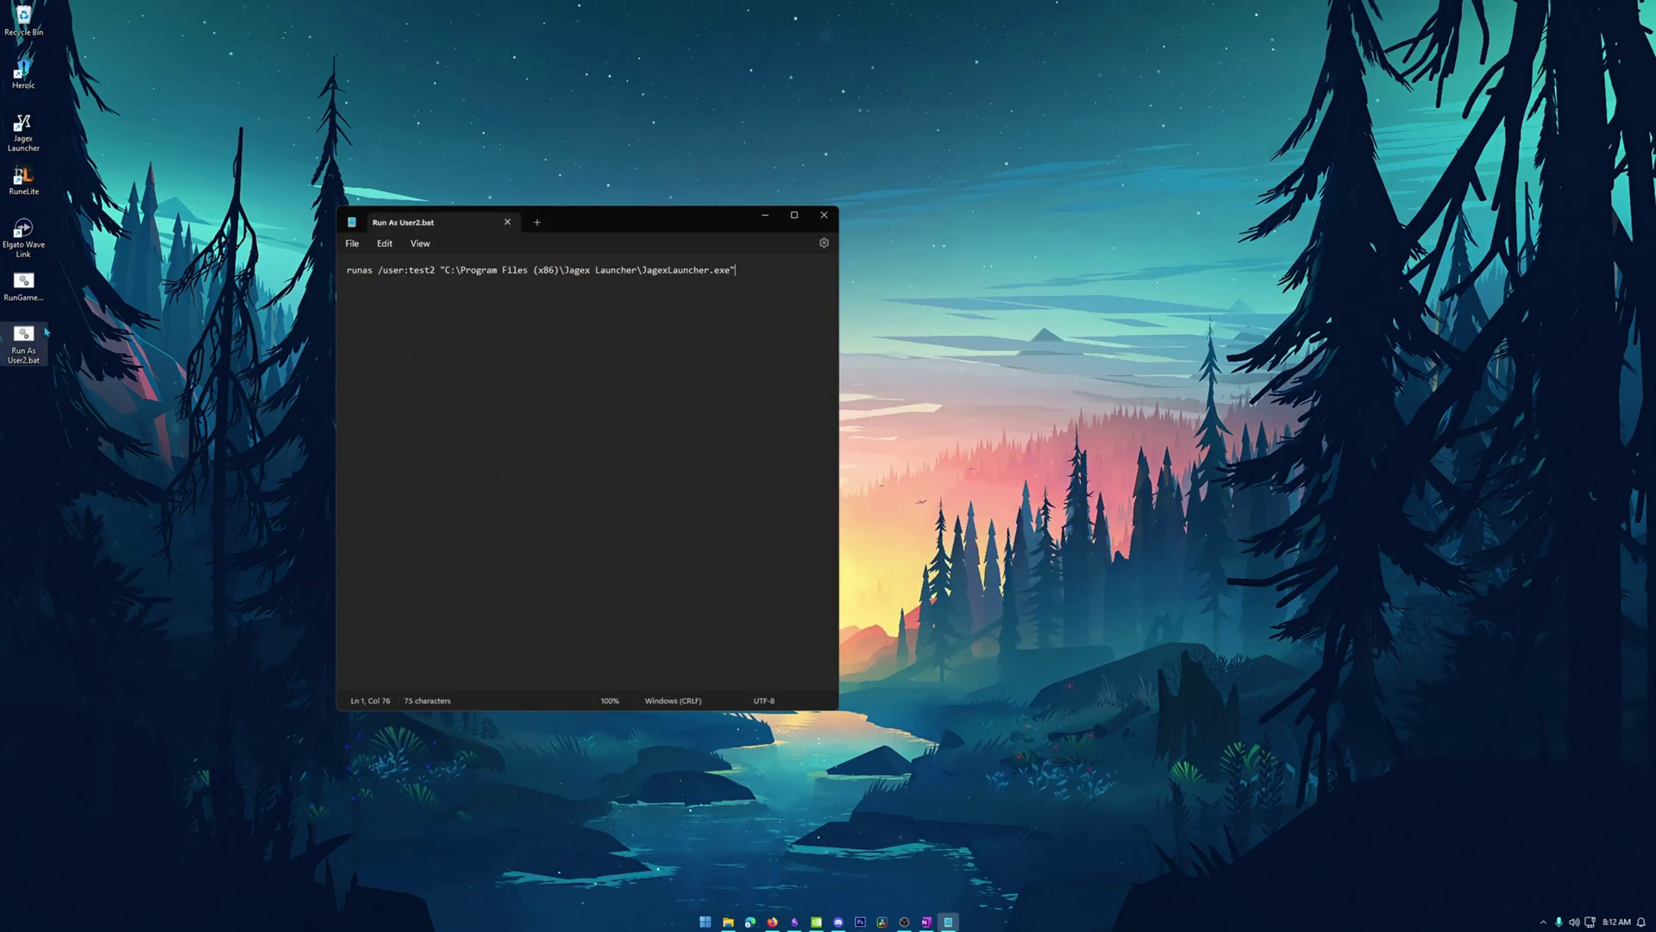
Close Notepad and check the signed-in account in the running Jagex Launcher.
click(823, 215)
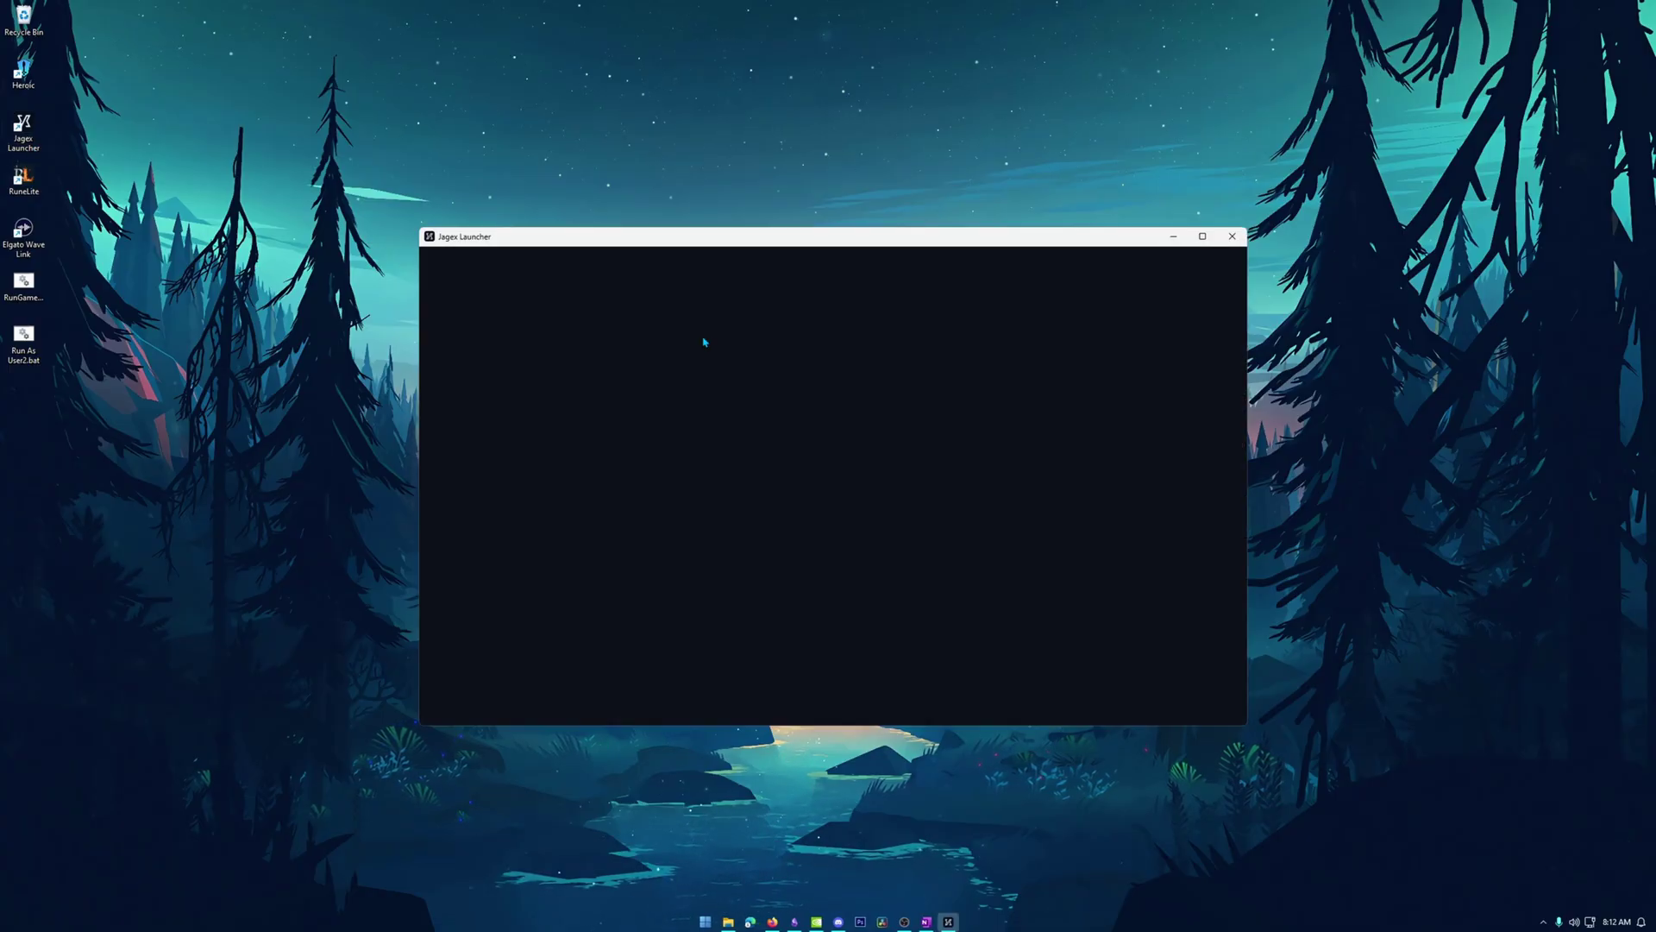
click(1122, 270)
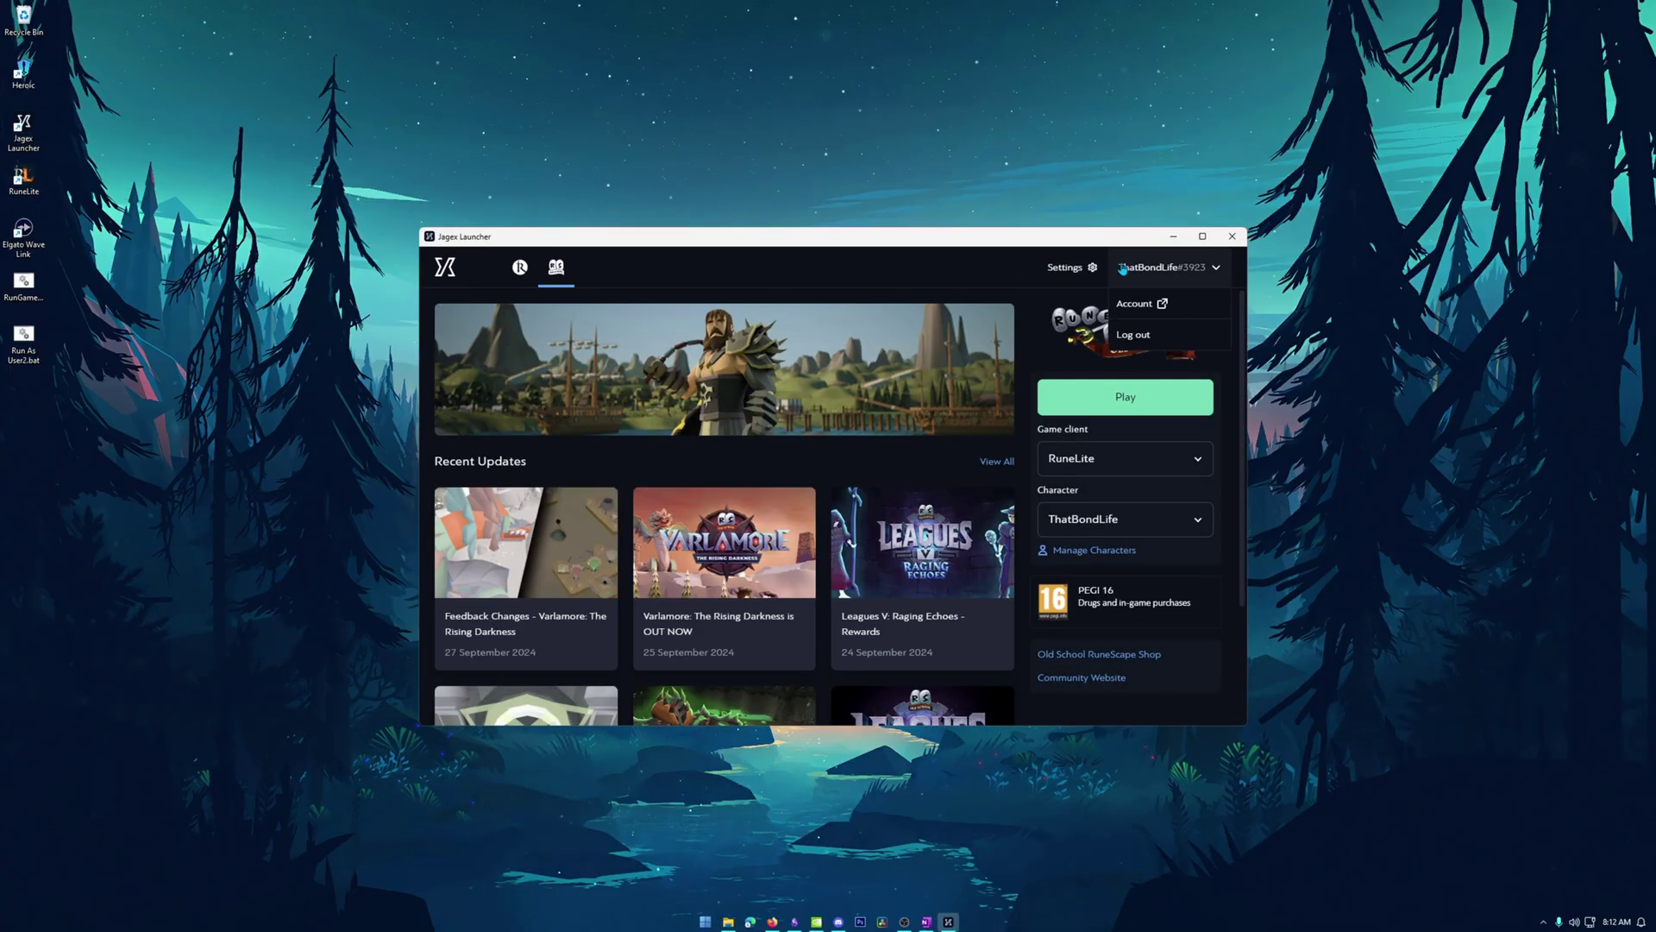
click(1205, 275)
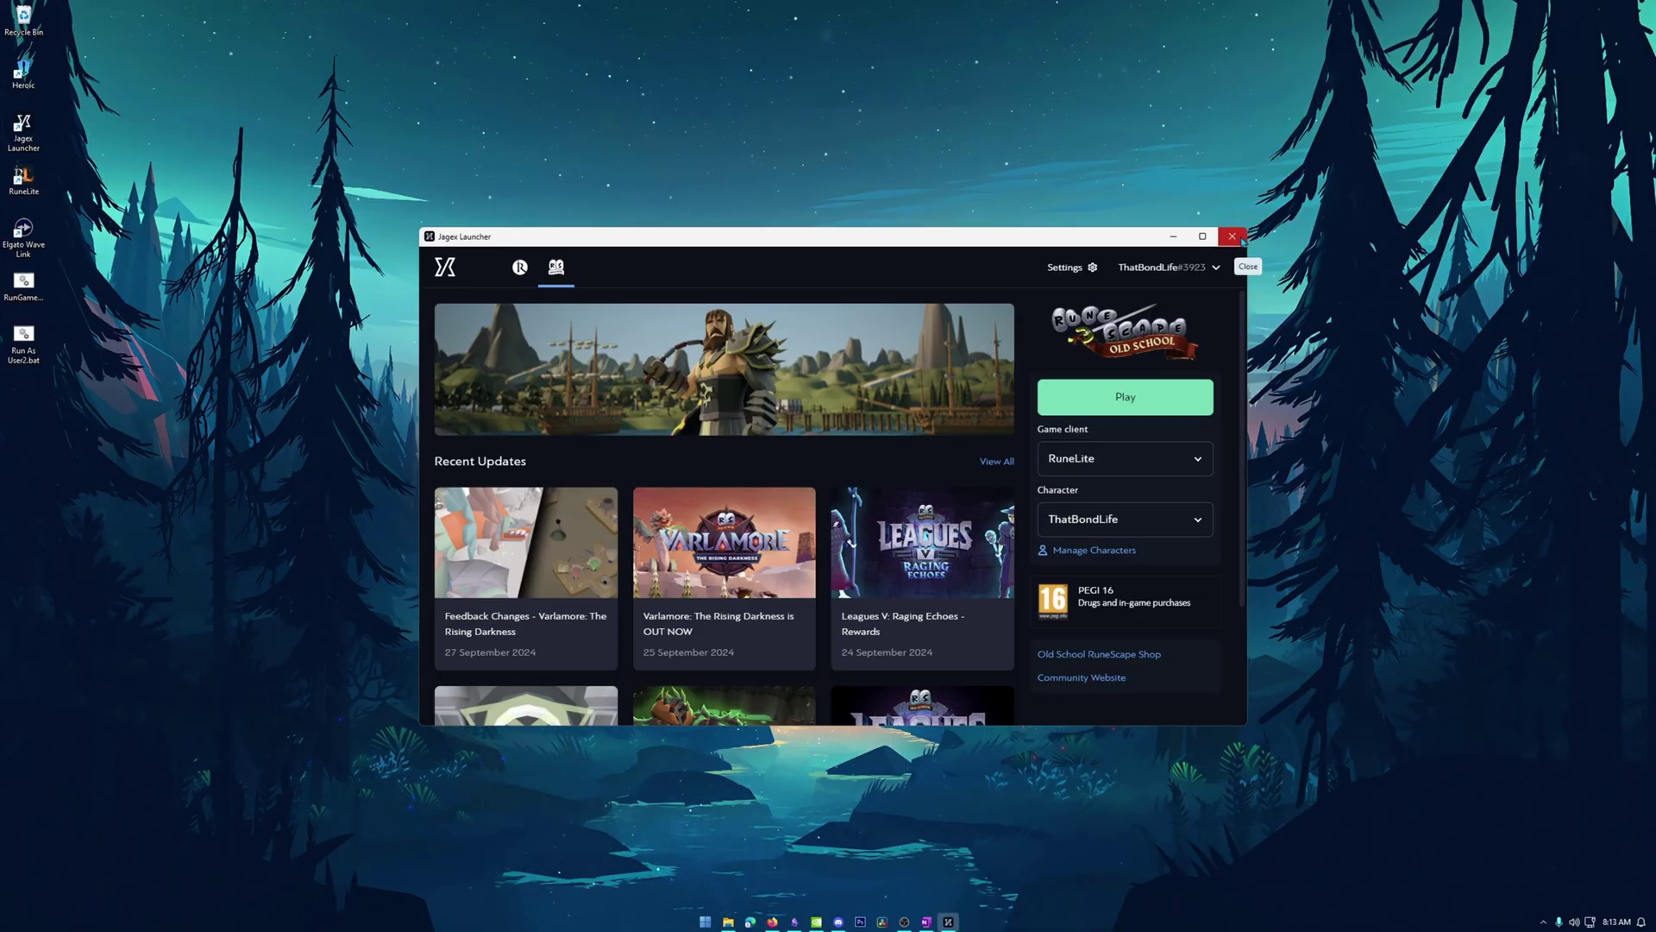
Close the Jagex Launcher window and exit it completely from the system tray.
click(1240, 240)
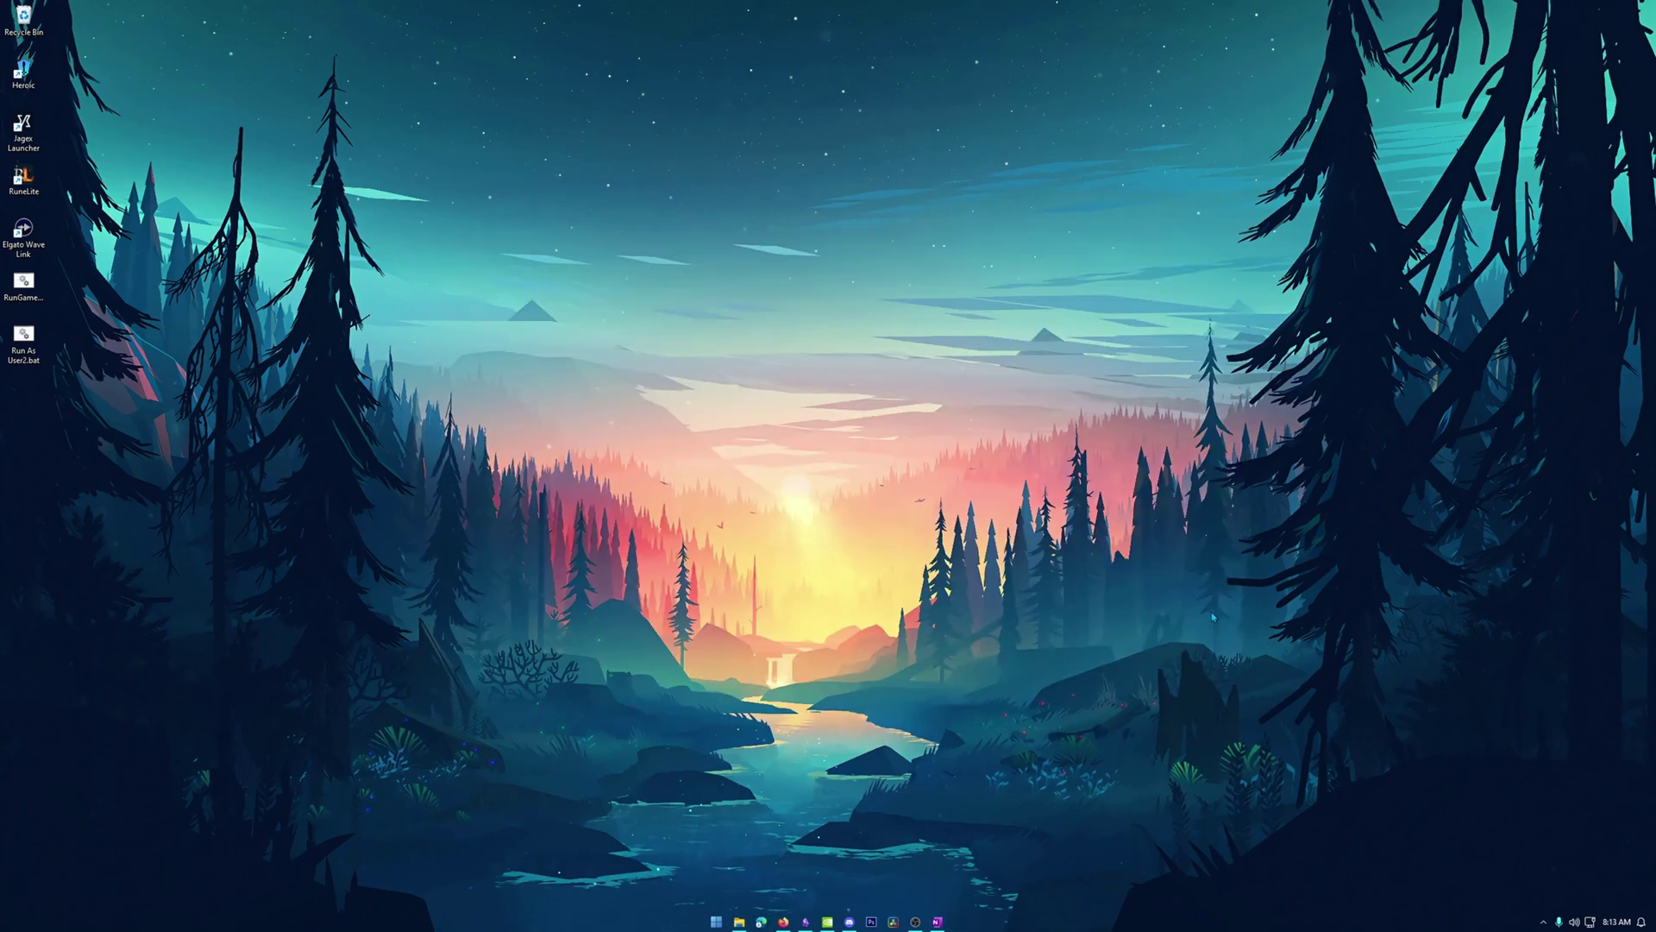
click(1544, 922)
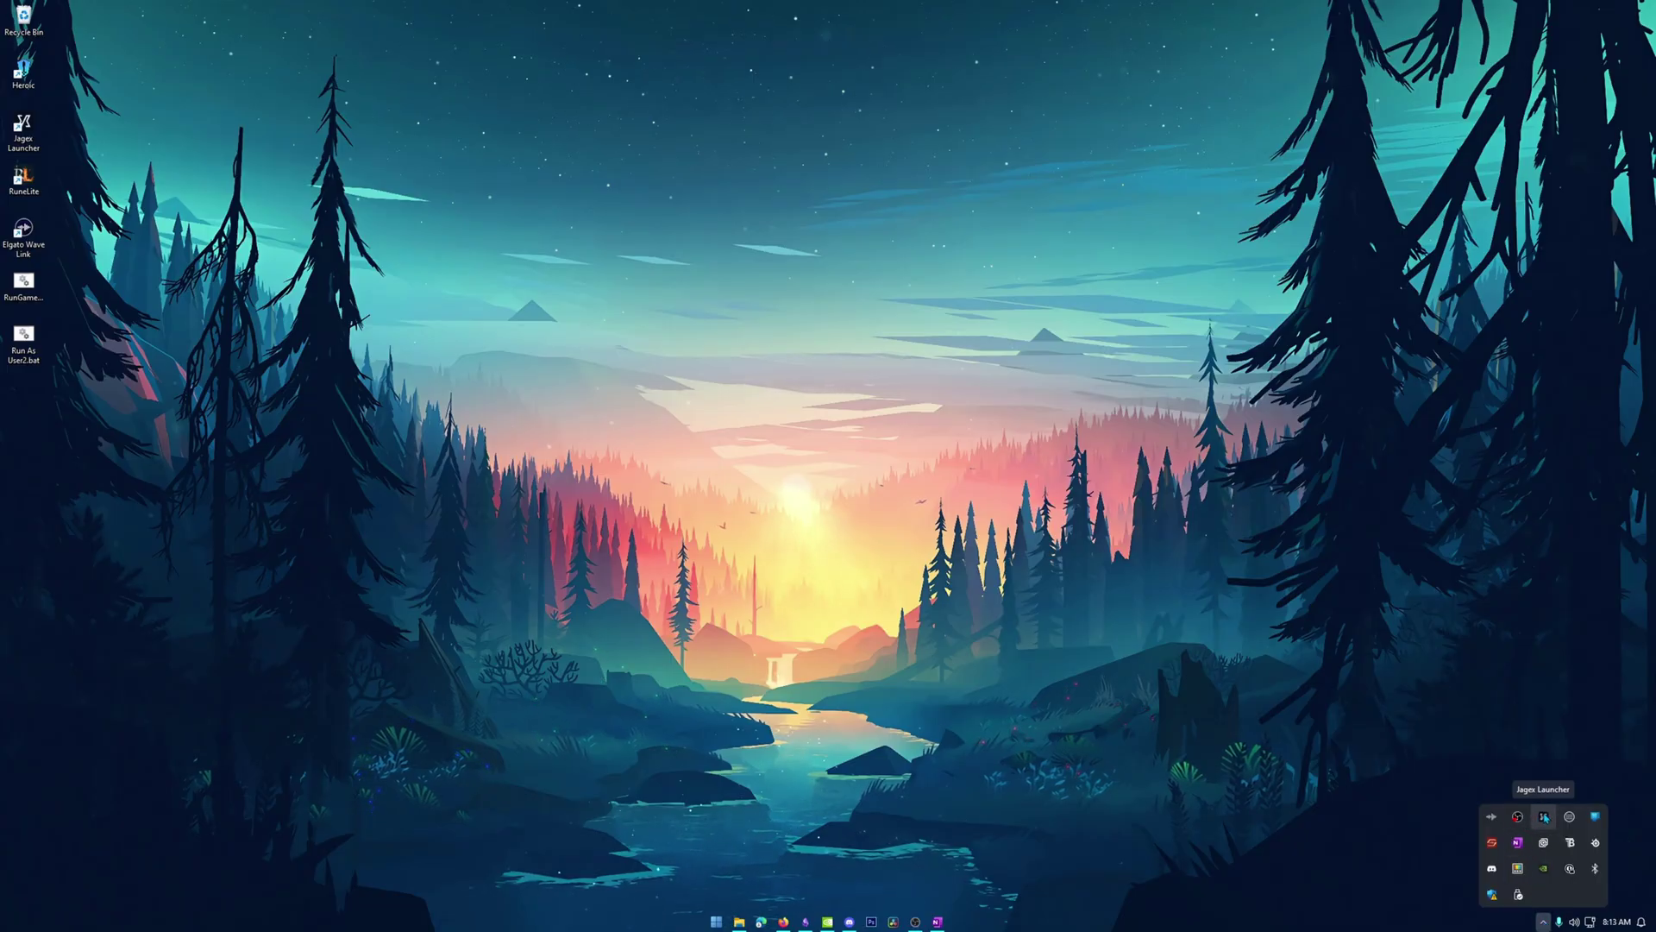
right_click(1544, 816)
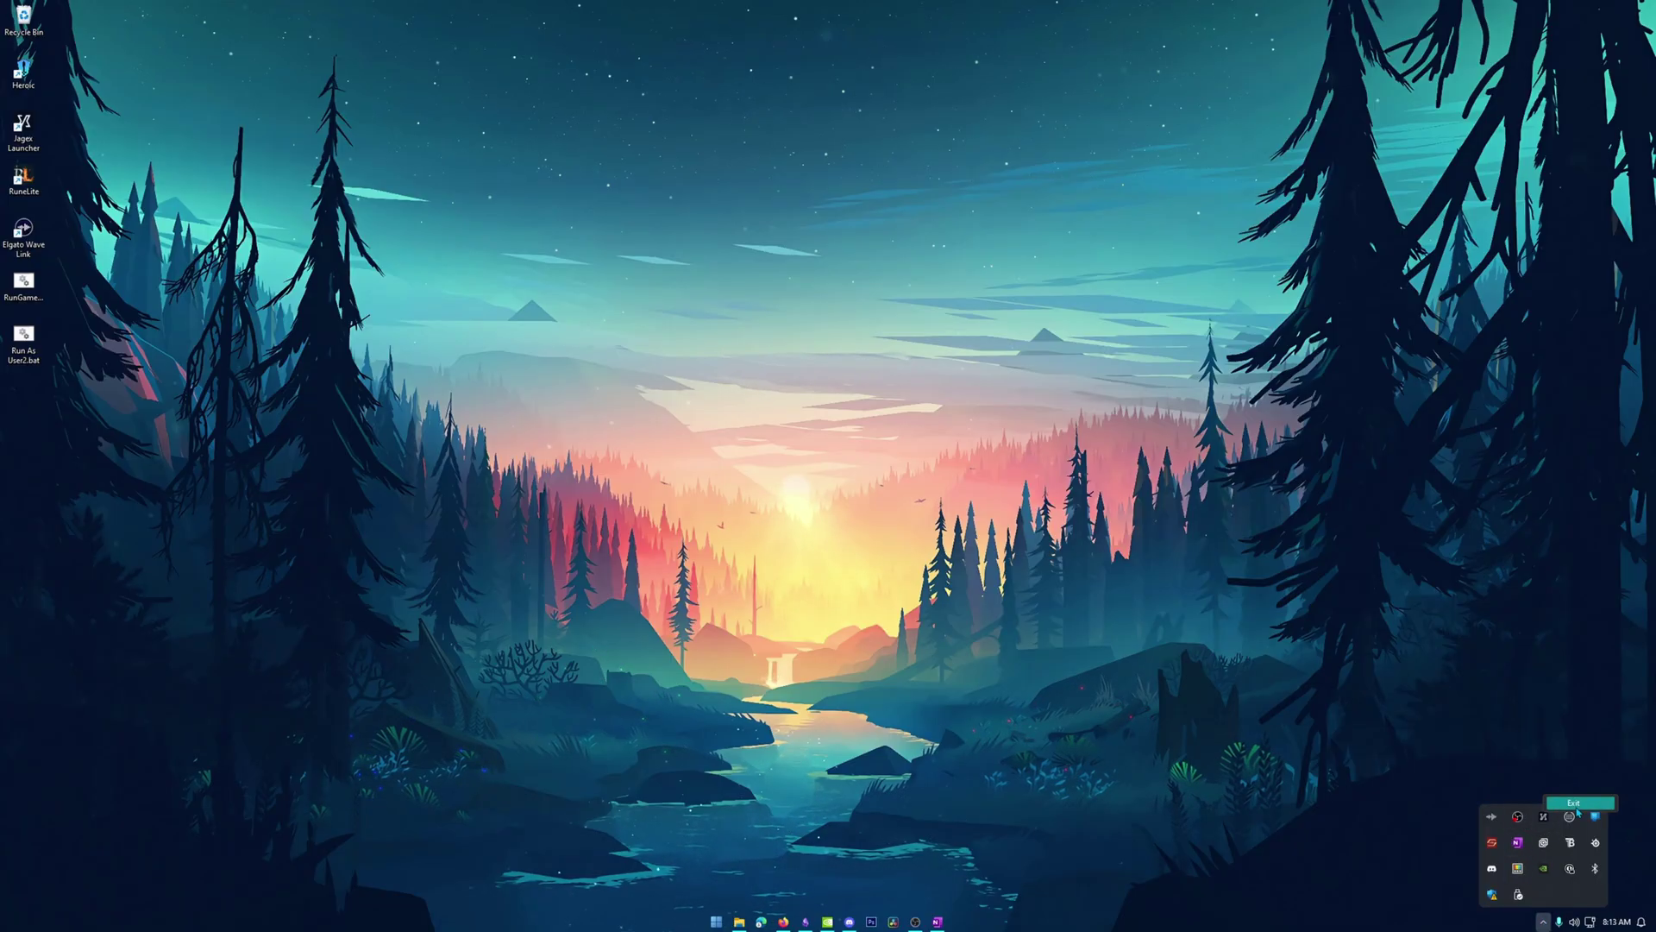
click(1574, 805)
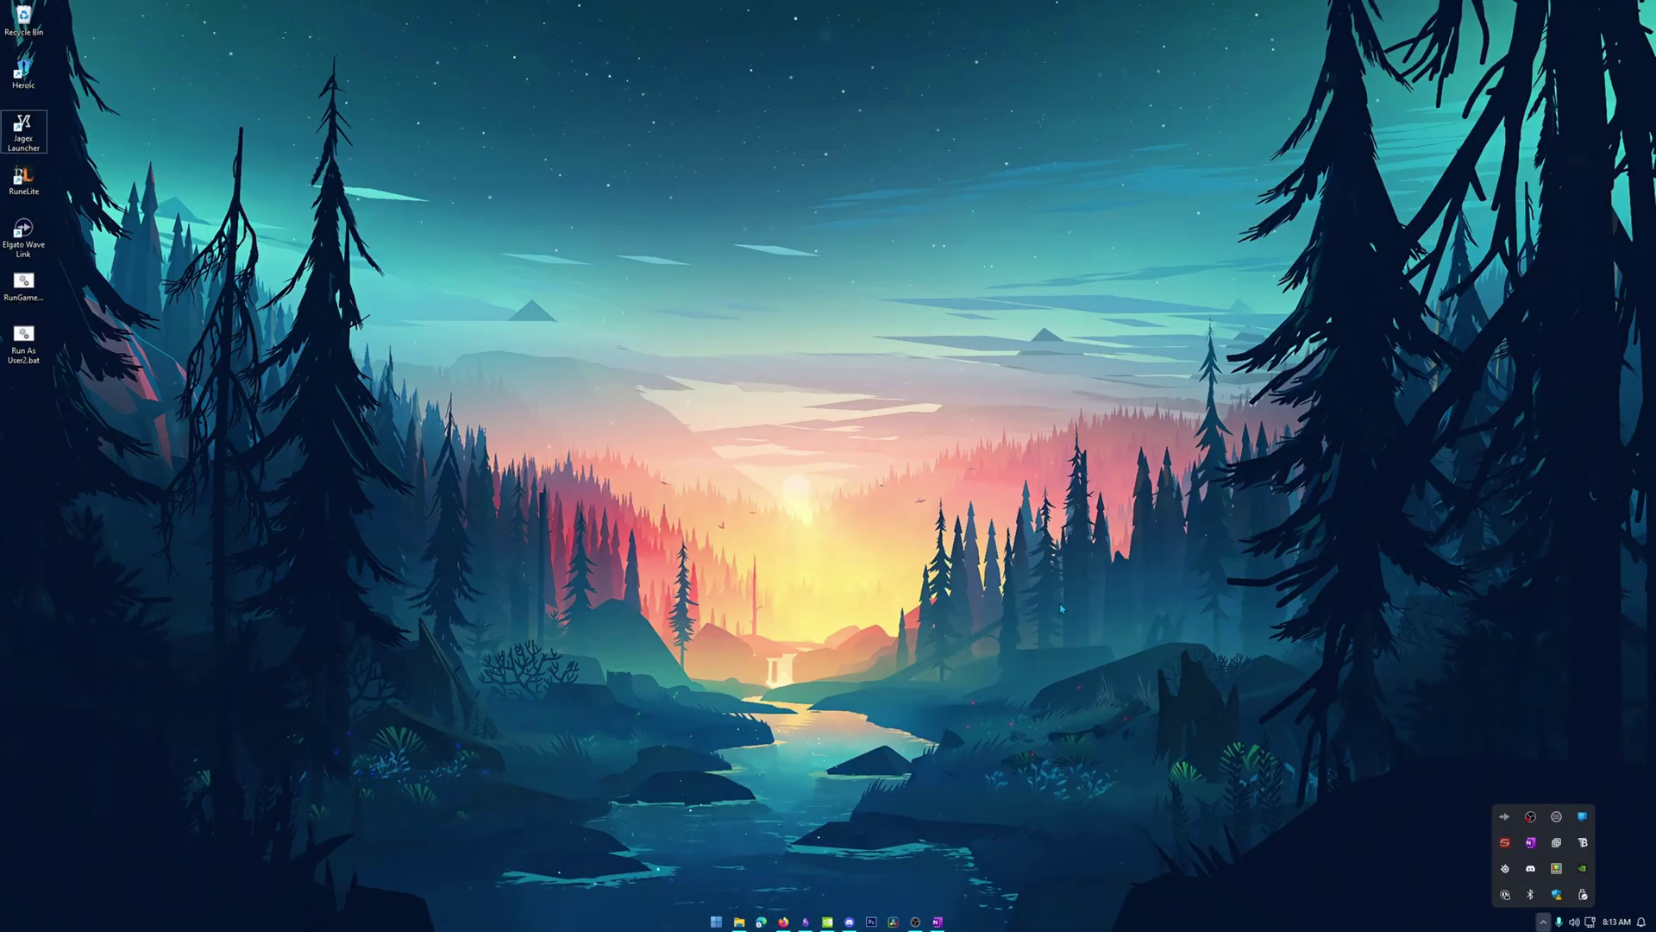
click(1178, 763)
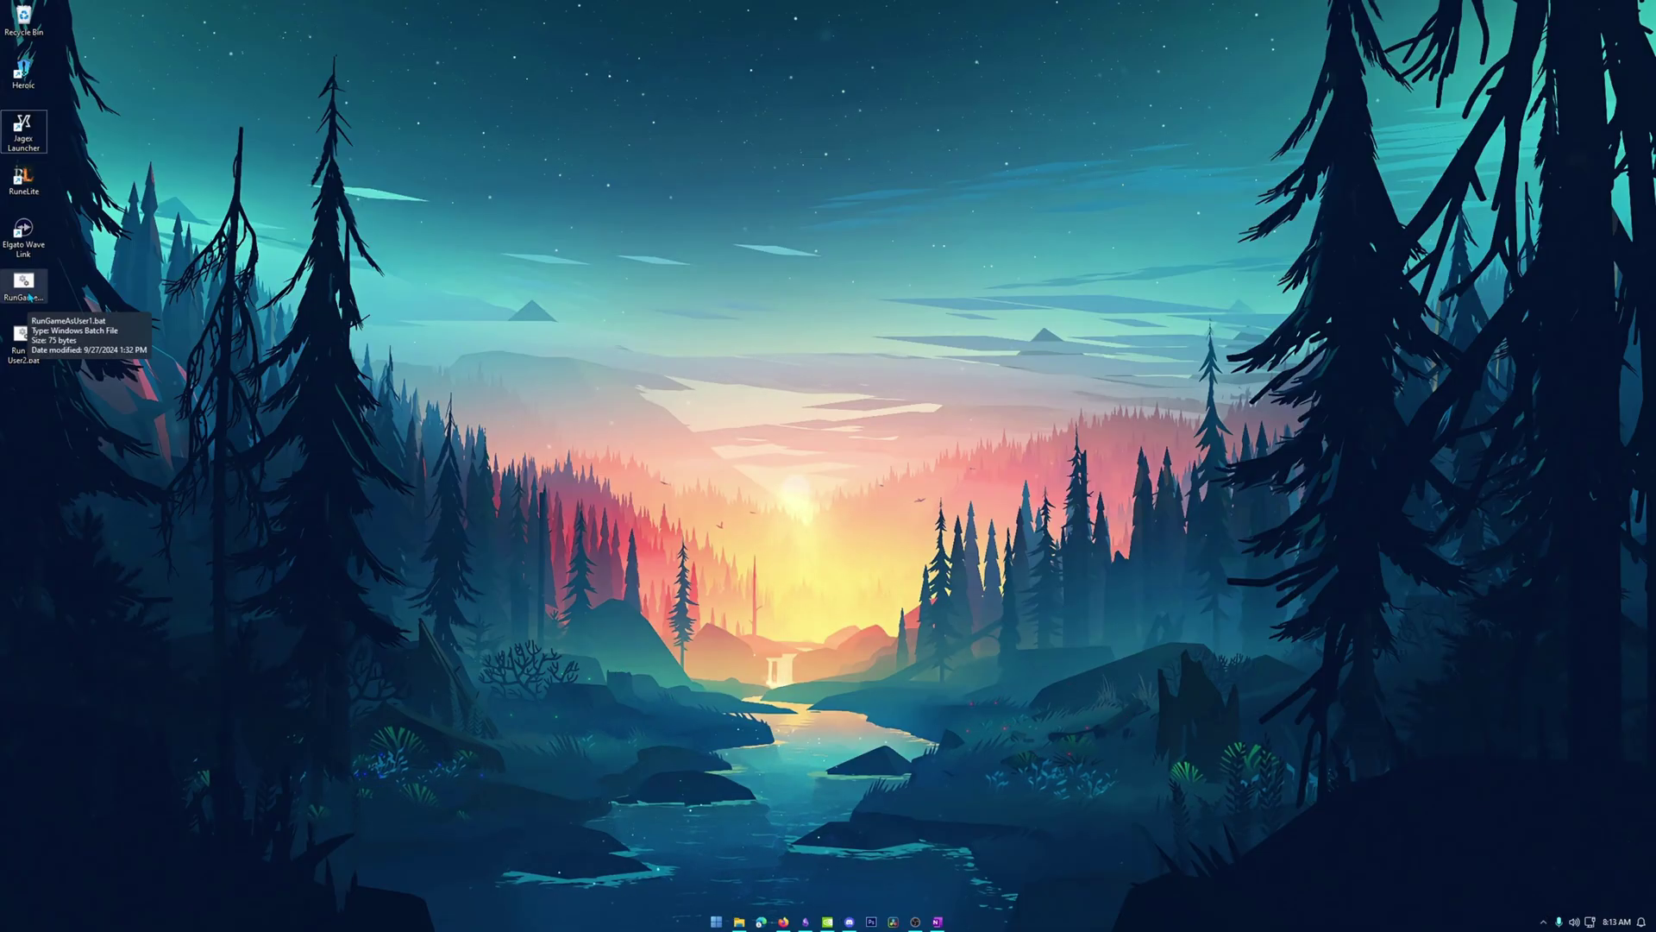
double_click(29, 297)
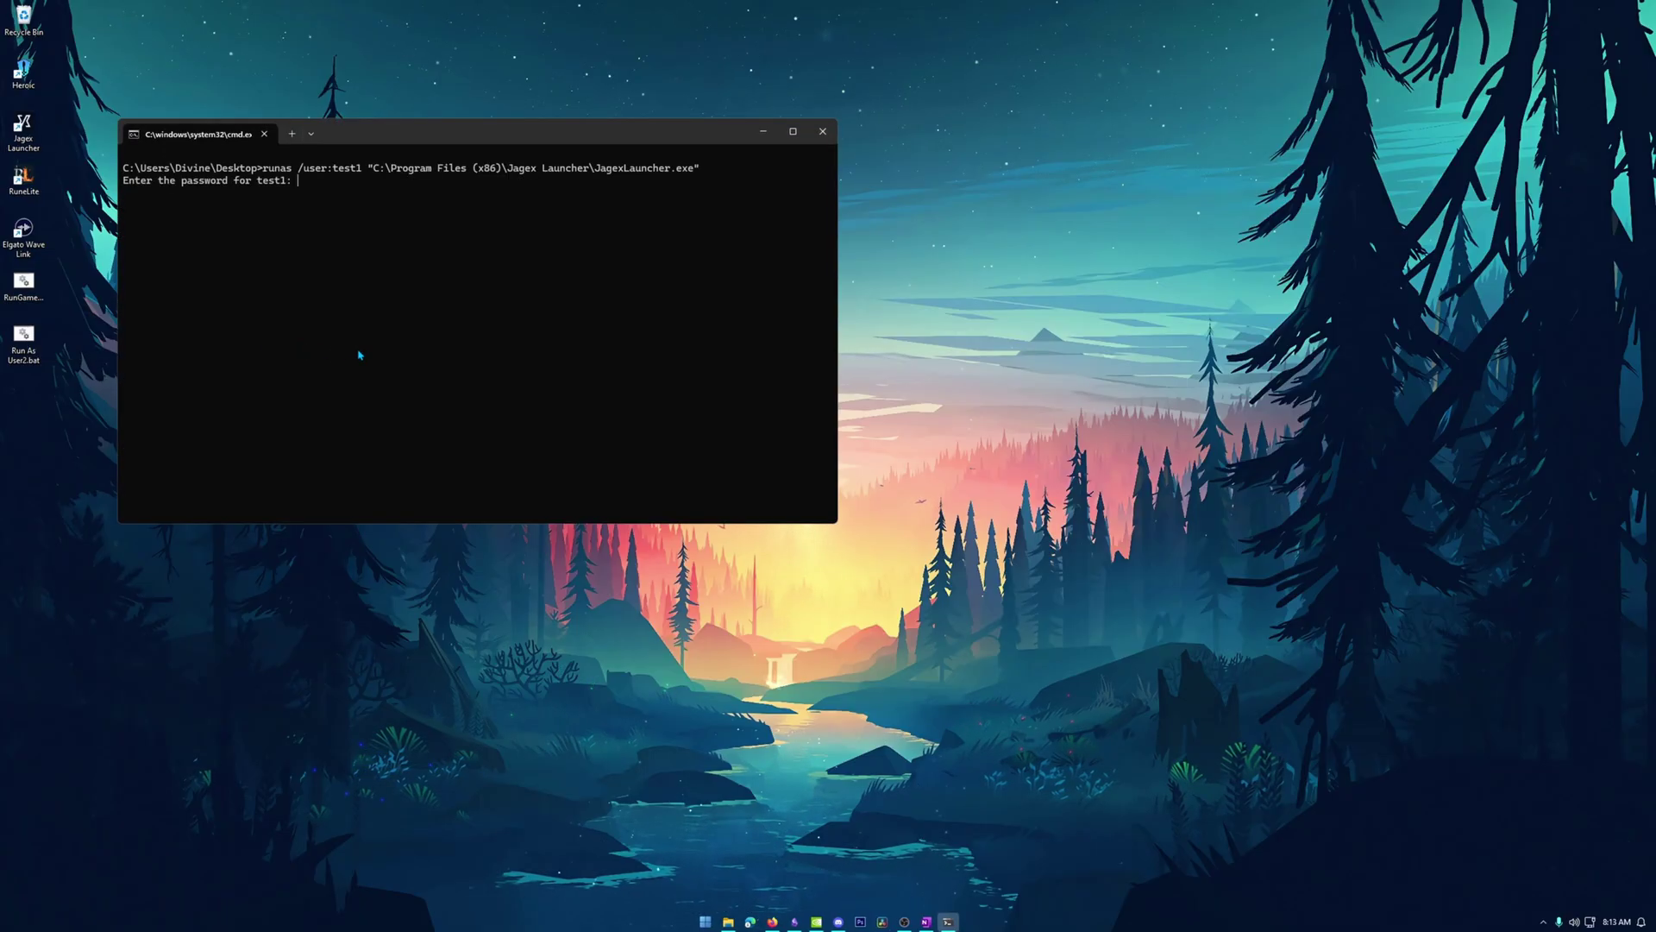
key(Return)
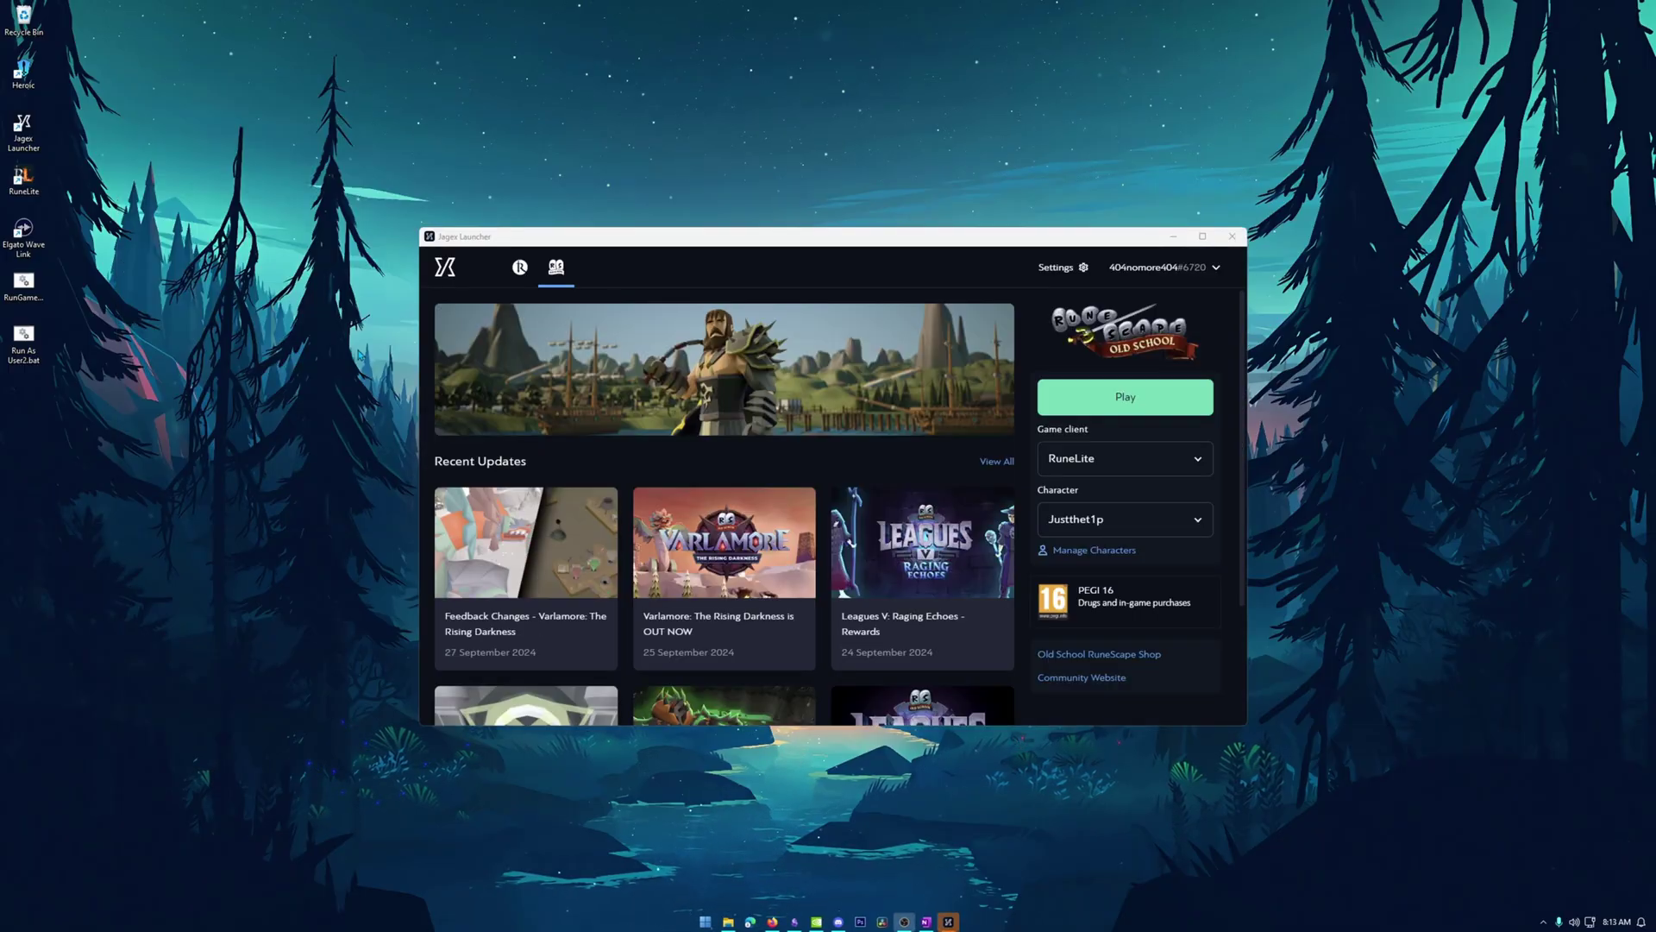
click(1128, 274)
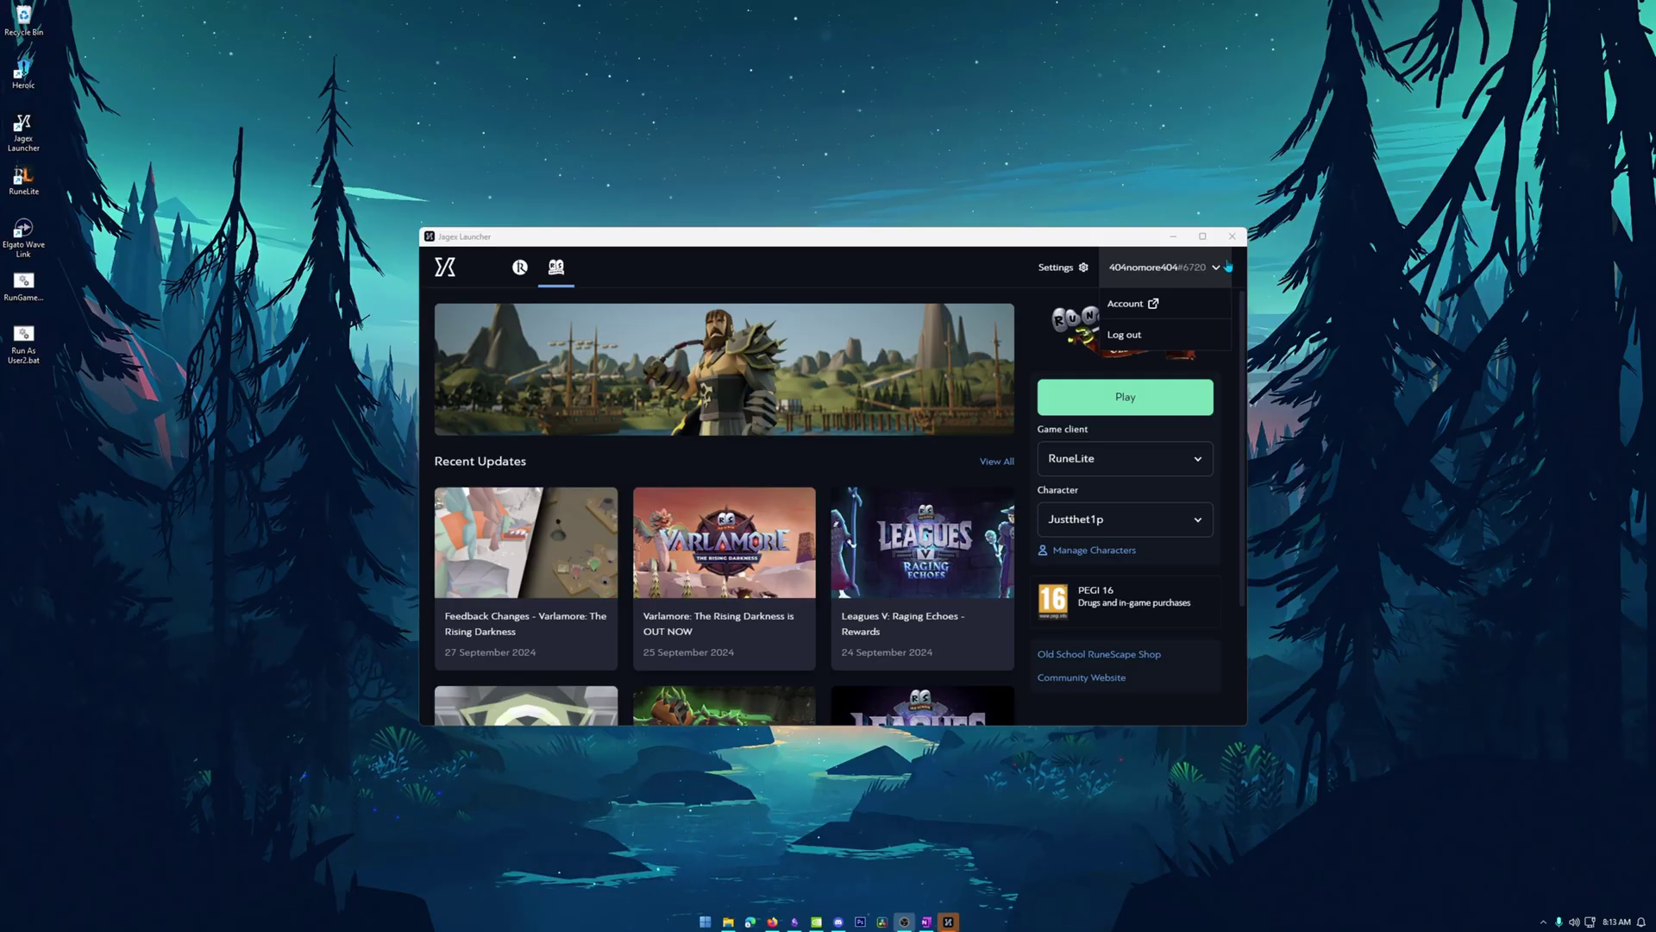
Reopen Jagex Launcher as the current user, check its account, then close it to the system tray.
click(1232, 238)
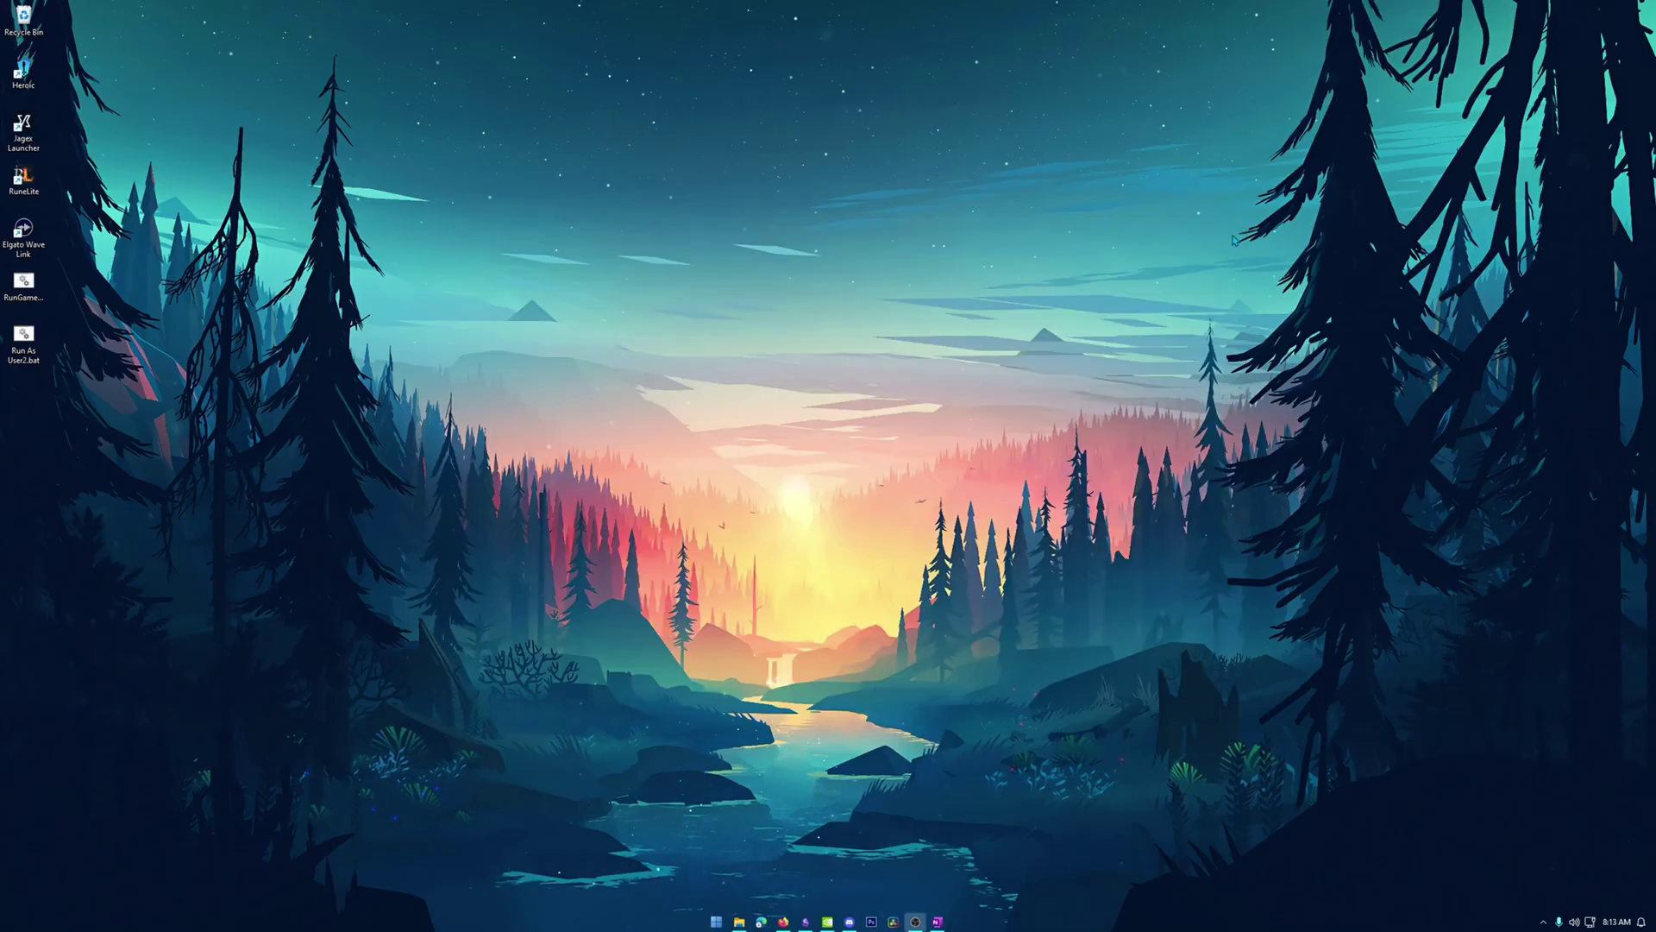
click(23, 285)
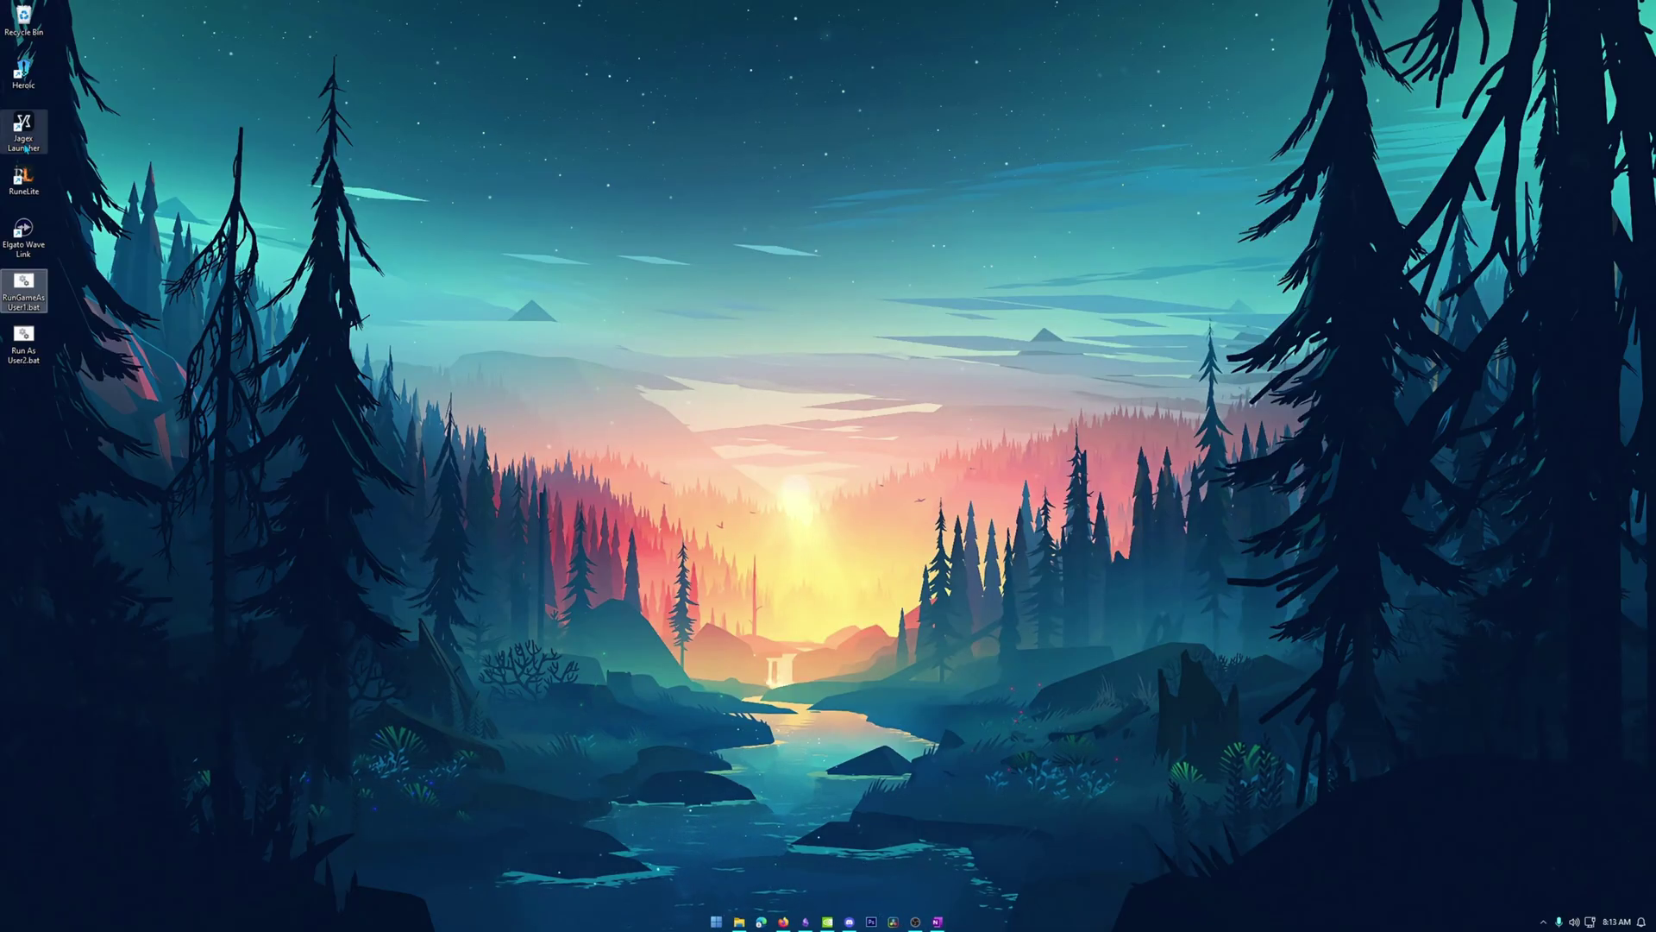
double_click(28, 145)
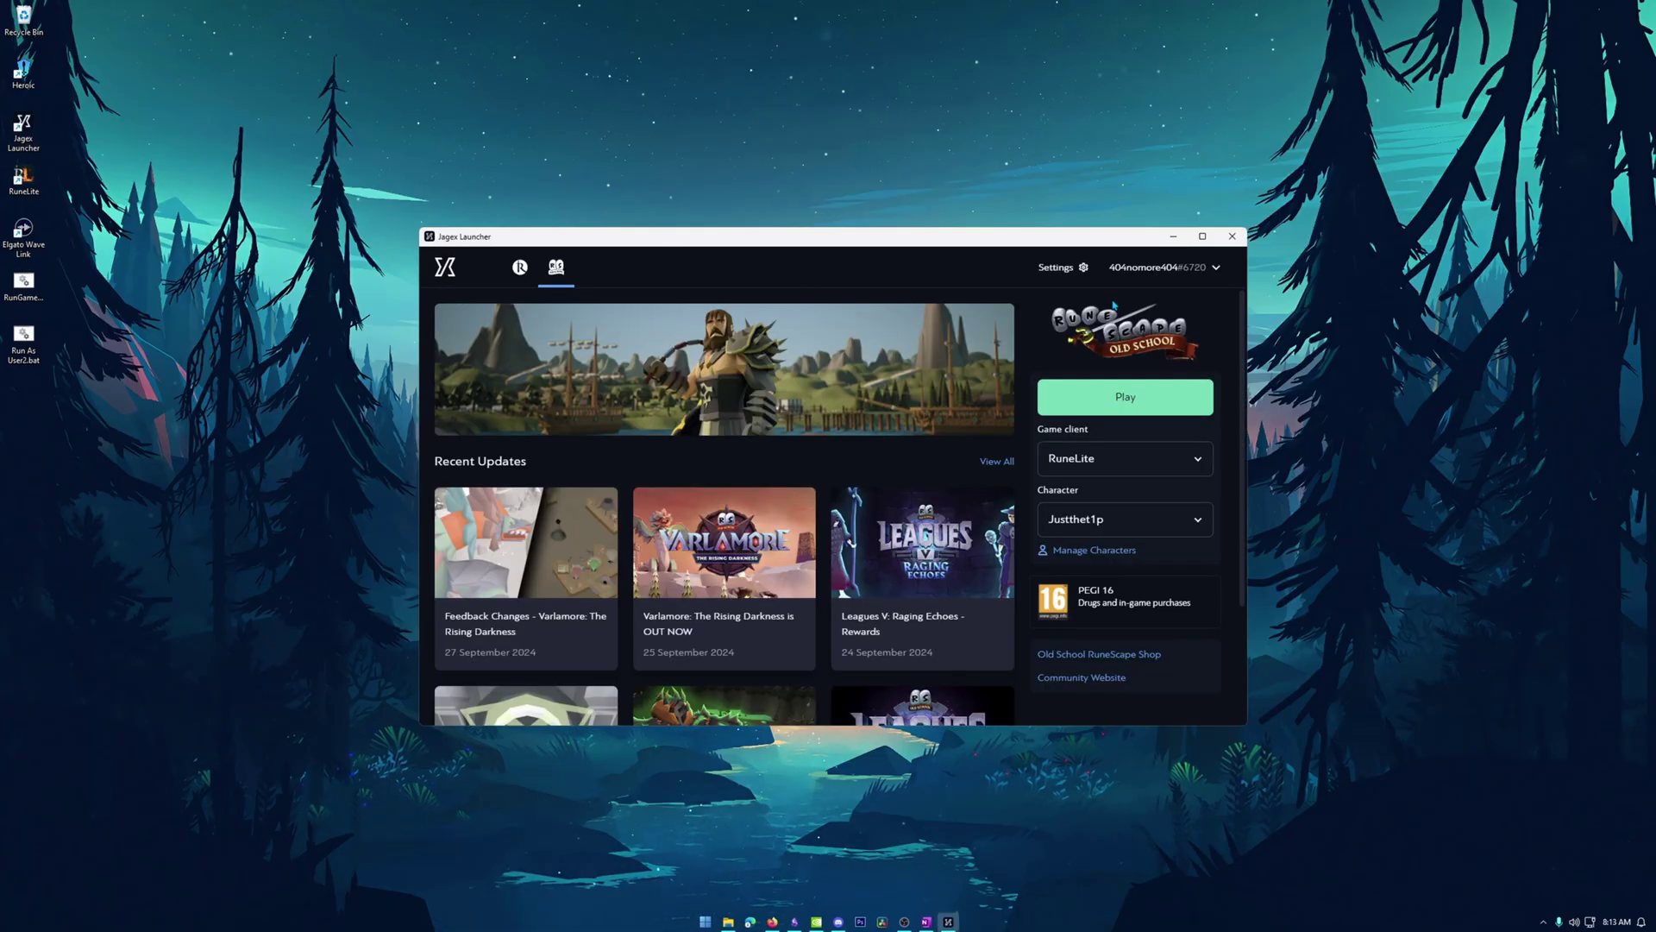
click(1114, 274)
click(1234, 238)
click(1543, 921)
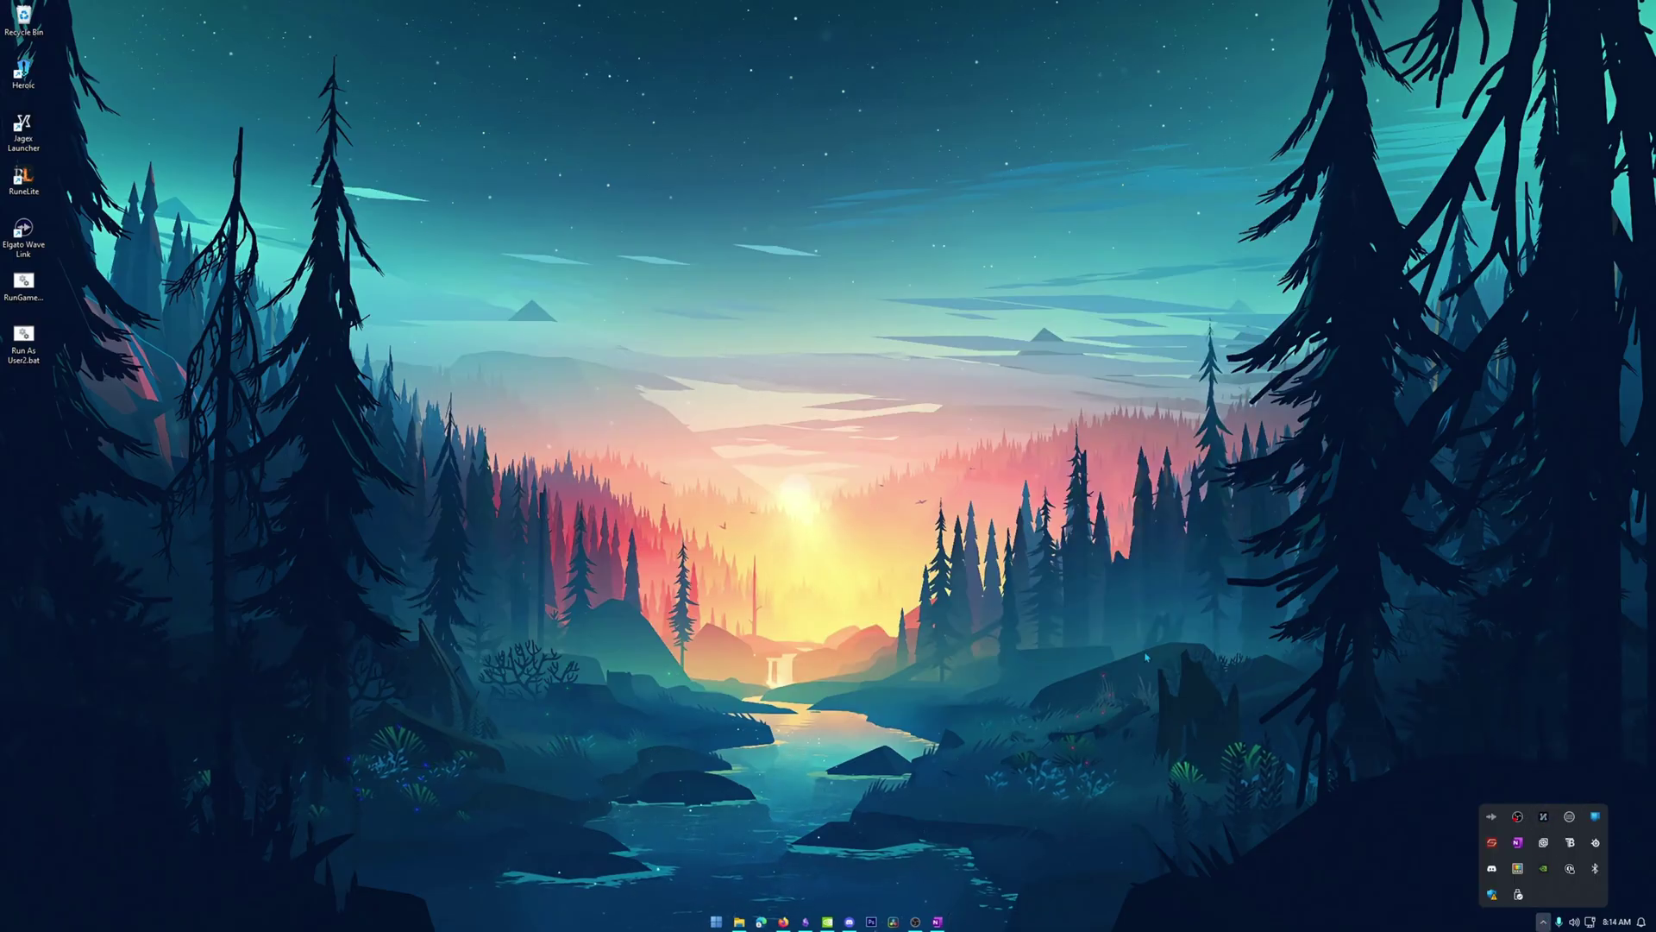
click(1073, 817)
right_click(1020, 925)
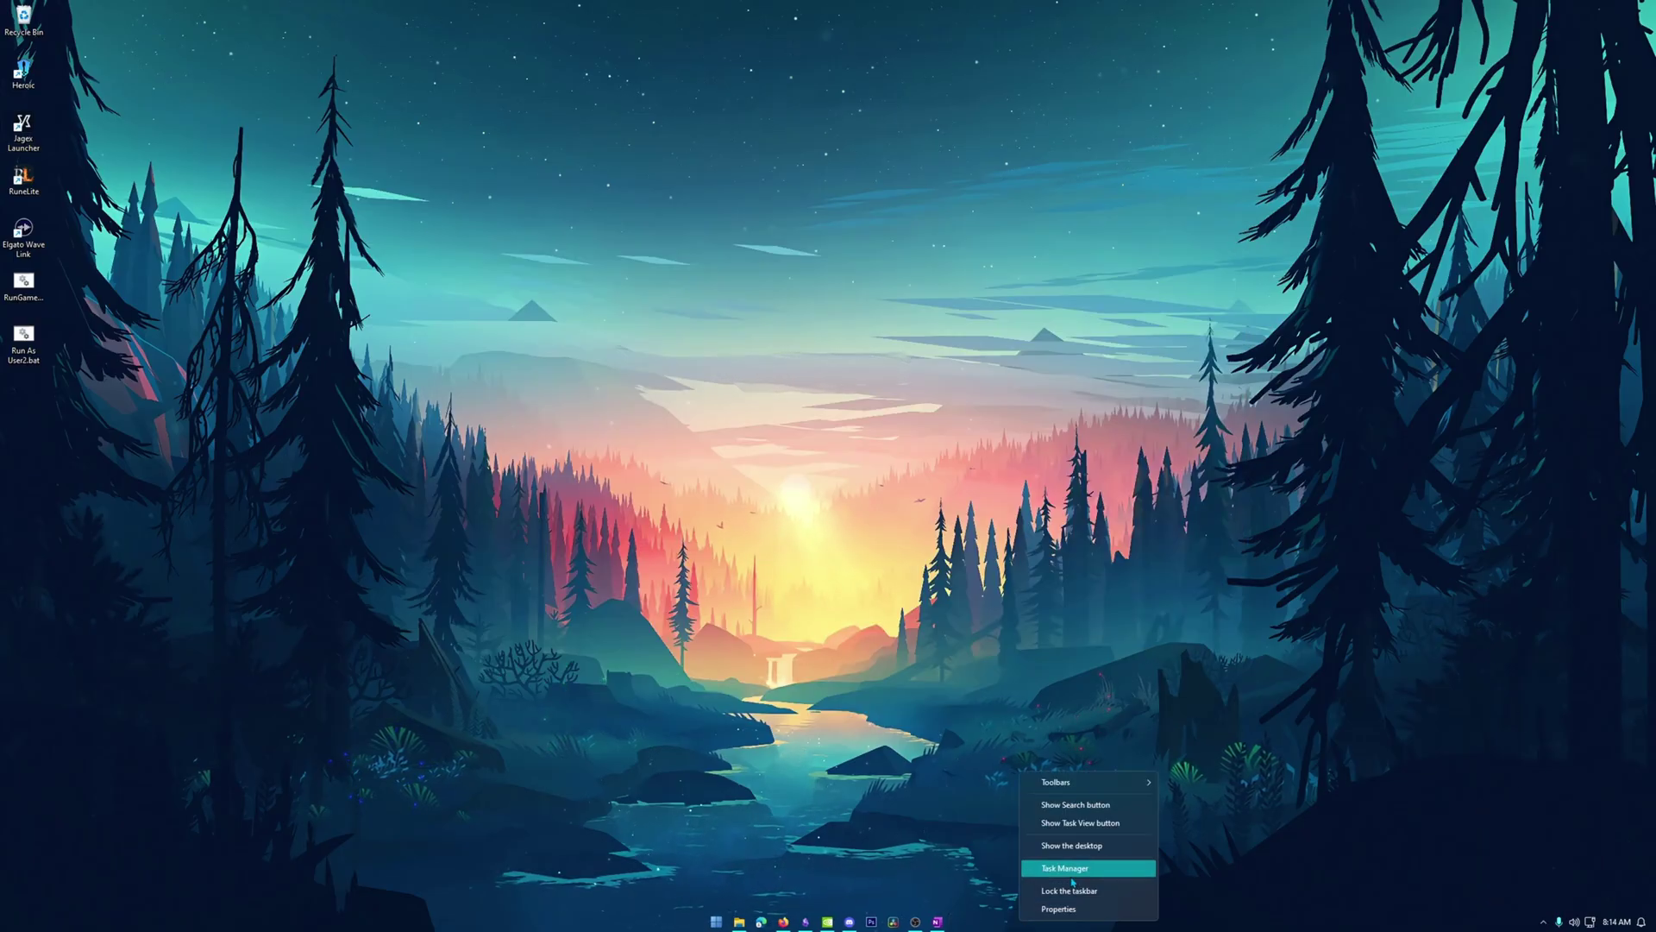
click(756, 539)
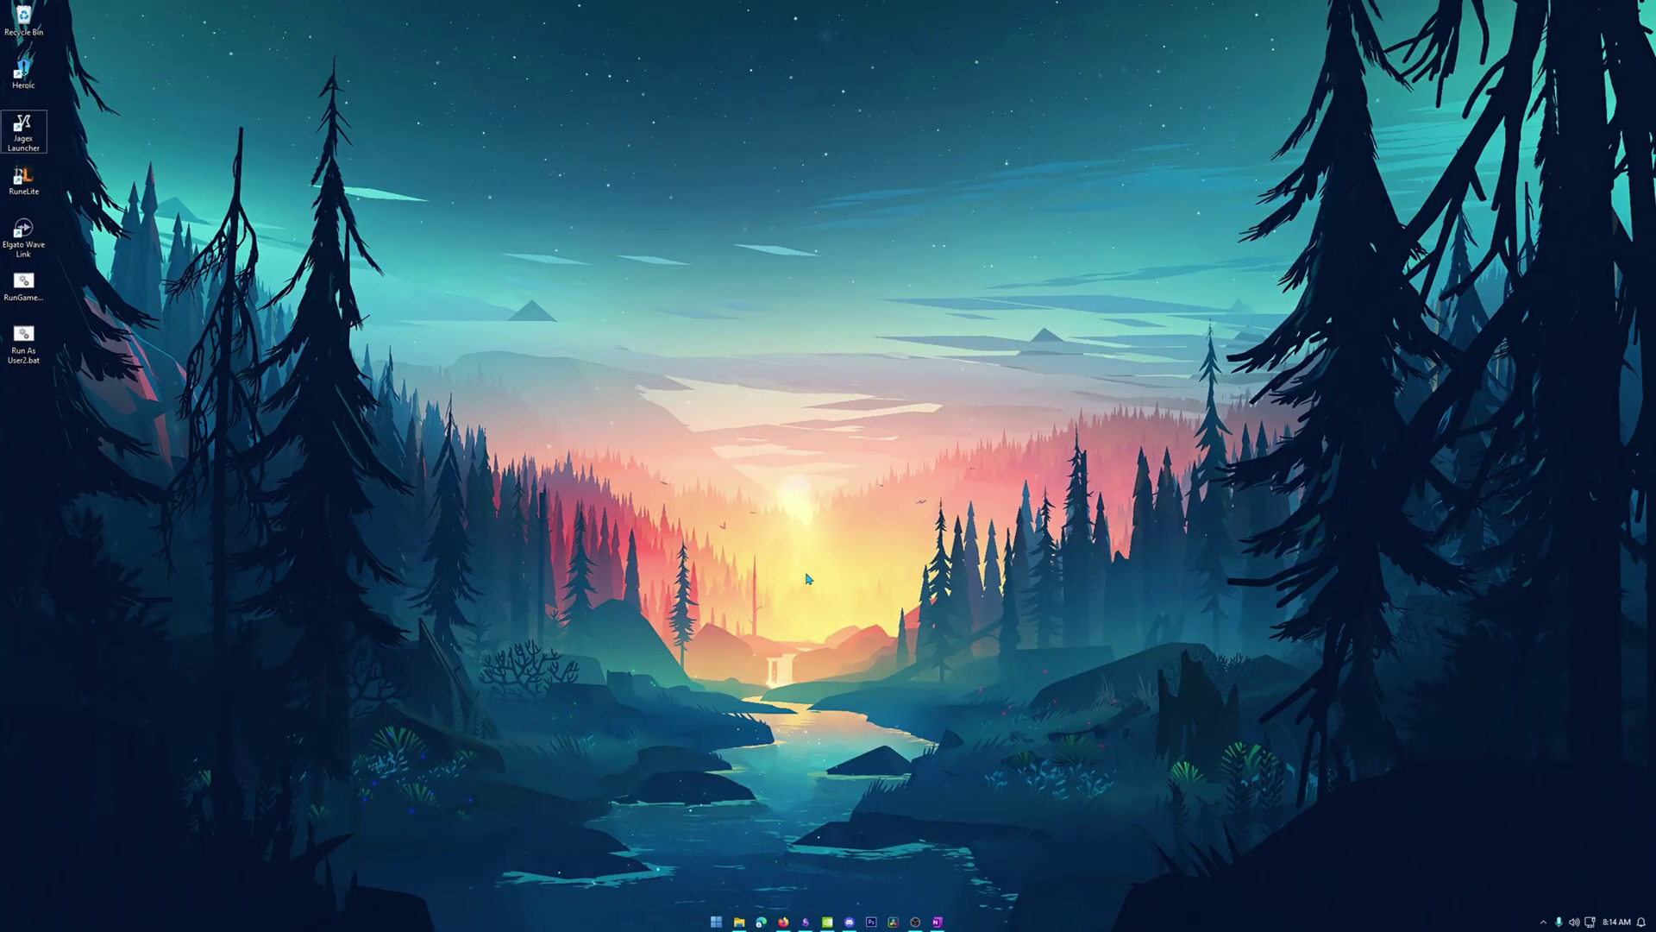
click(677, 338)
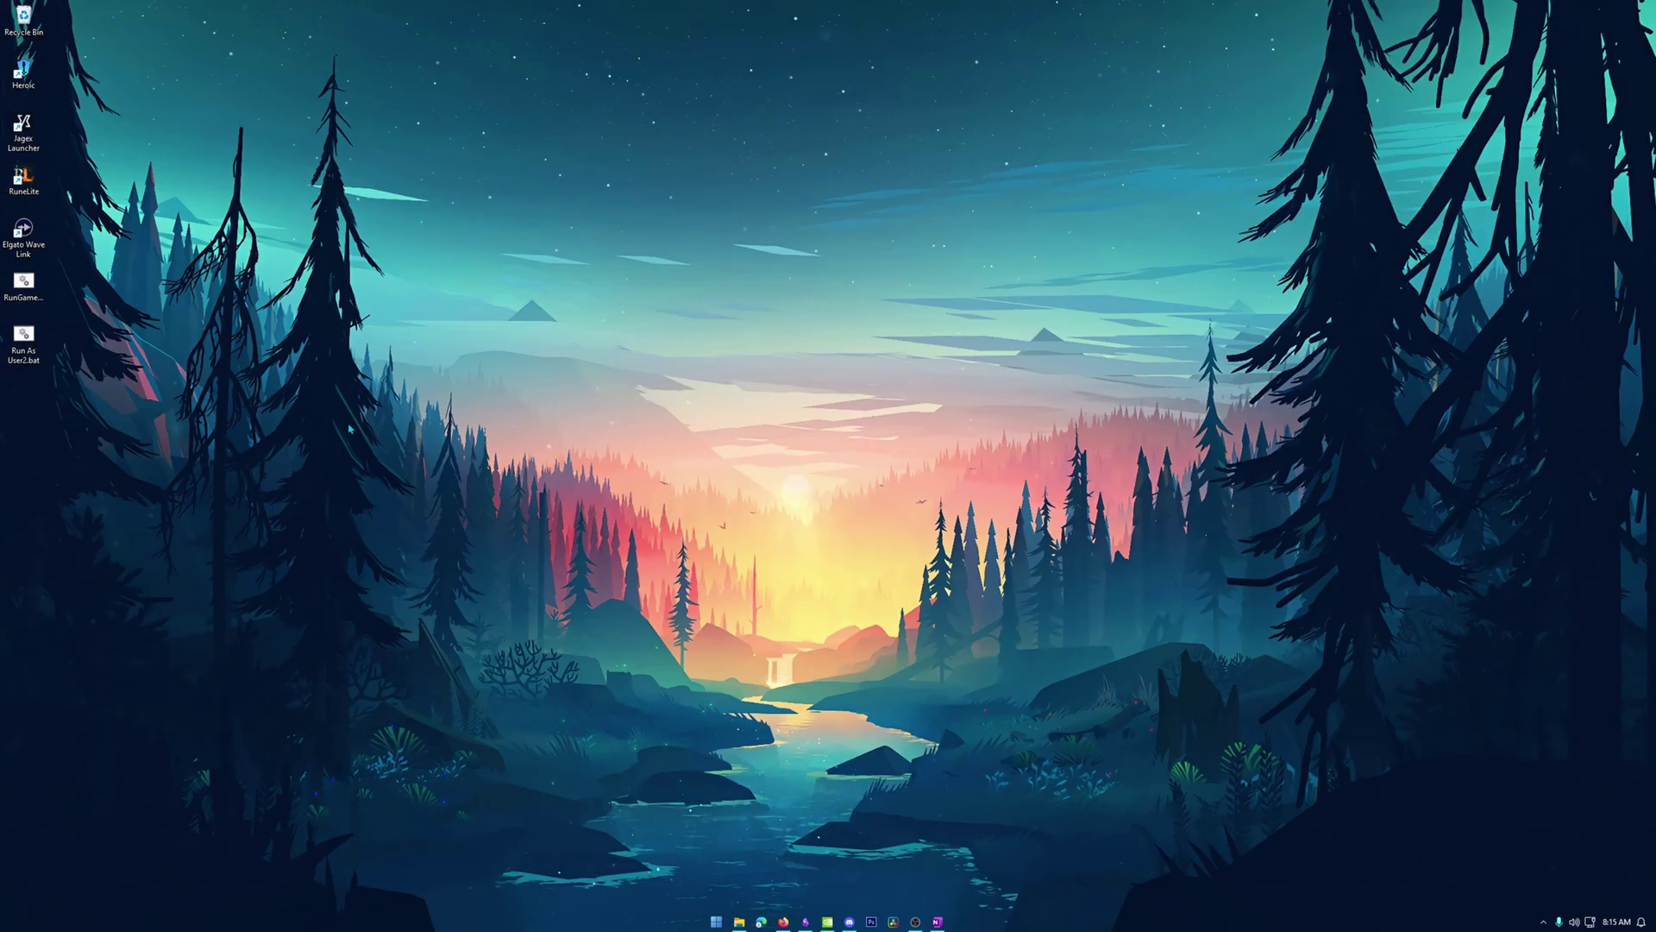
Create a desktop shortcut to Run As User2.bat via Send to.
right_click(19, 360)
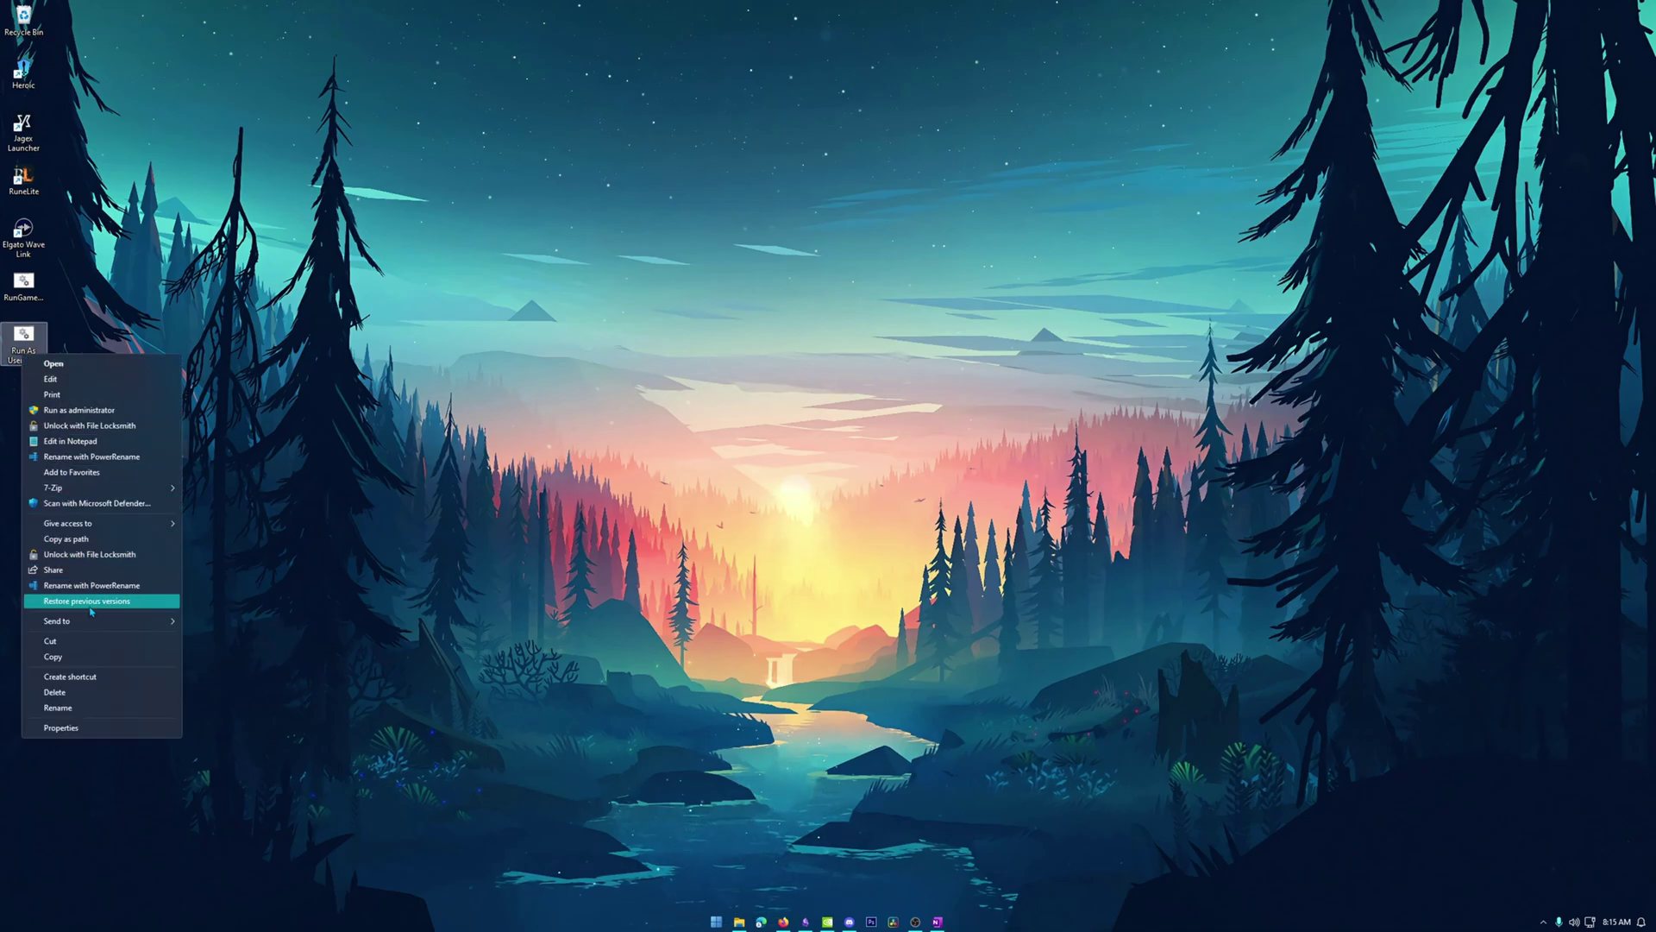
mouse_move(95, 622)
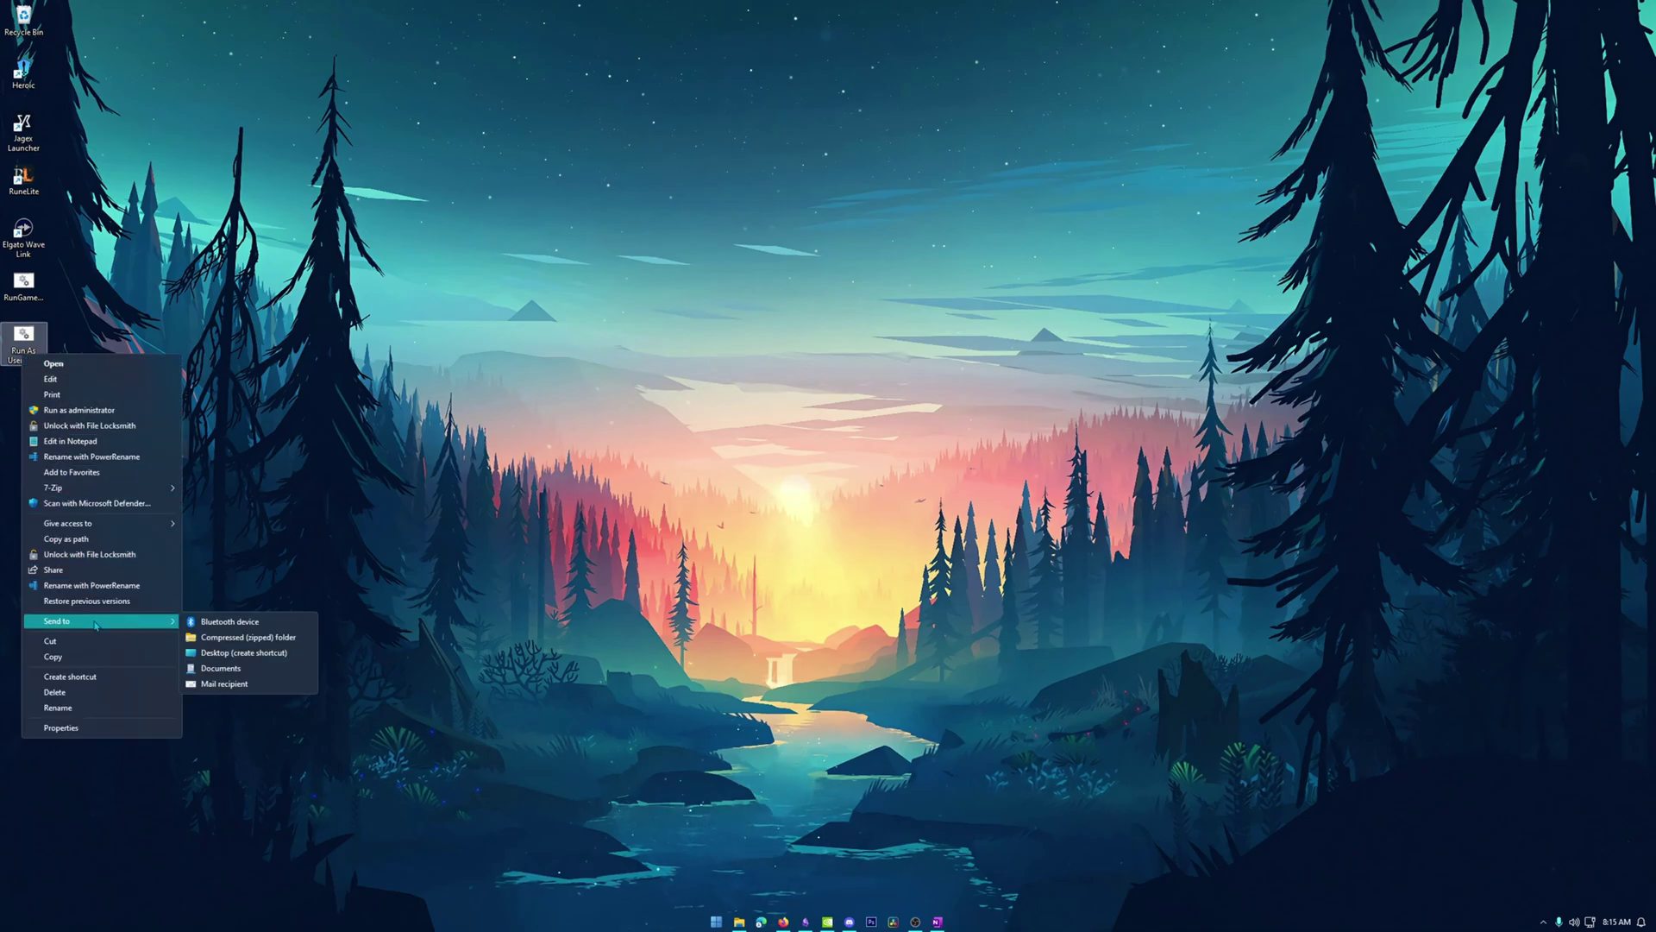
click(257, 652)
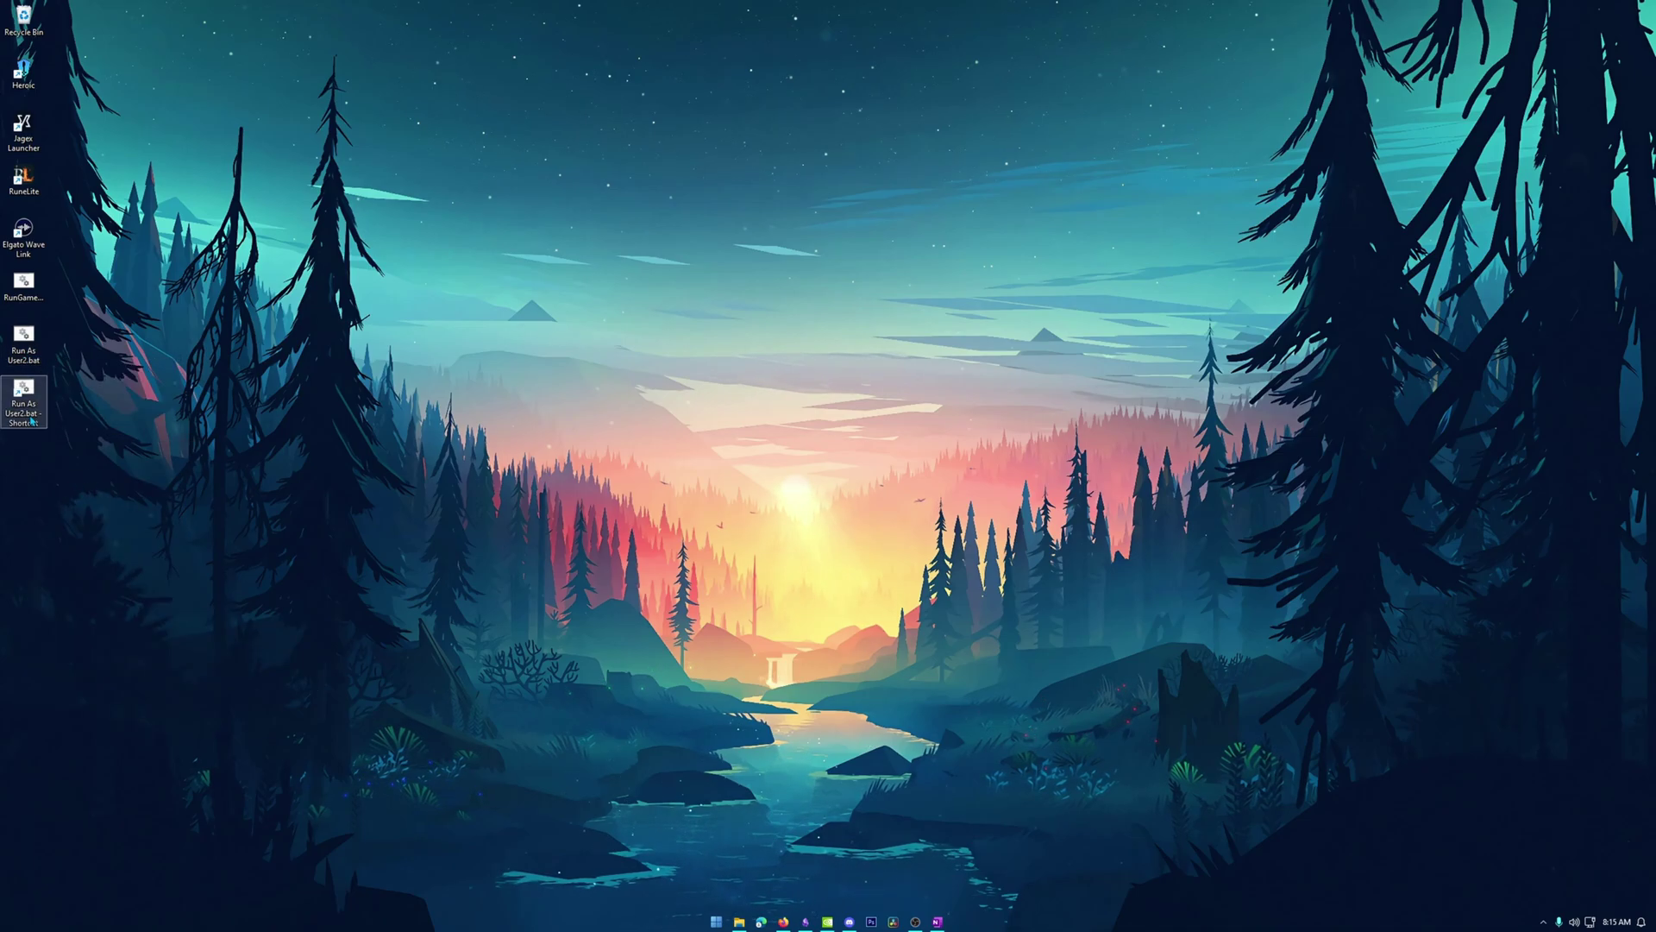
Change the new shortcut's icon to the green tree from SHELL32 and apply it.
right_click(29, 414)
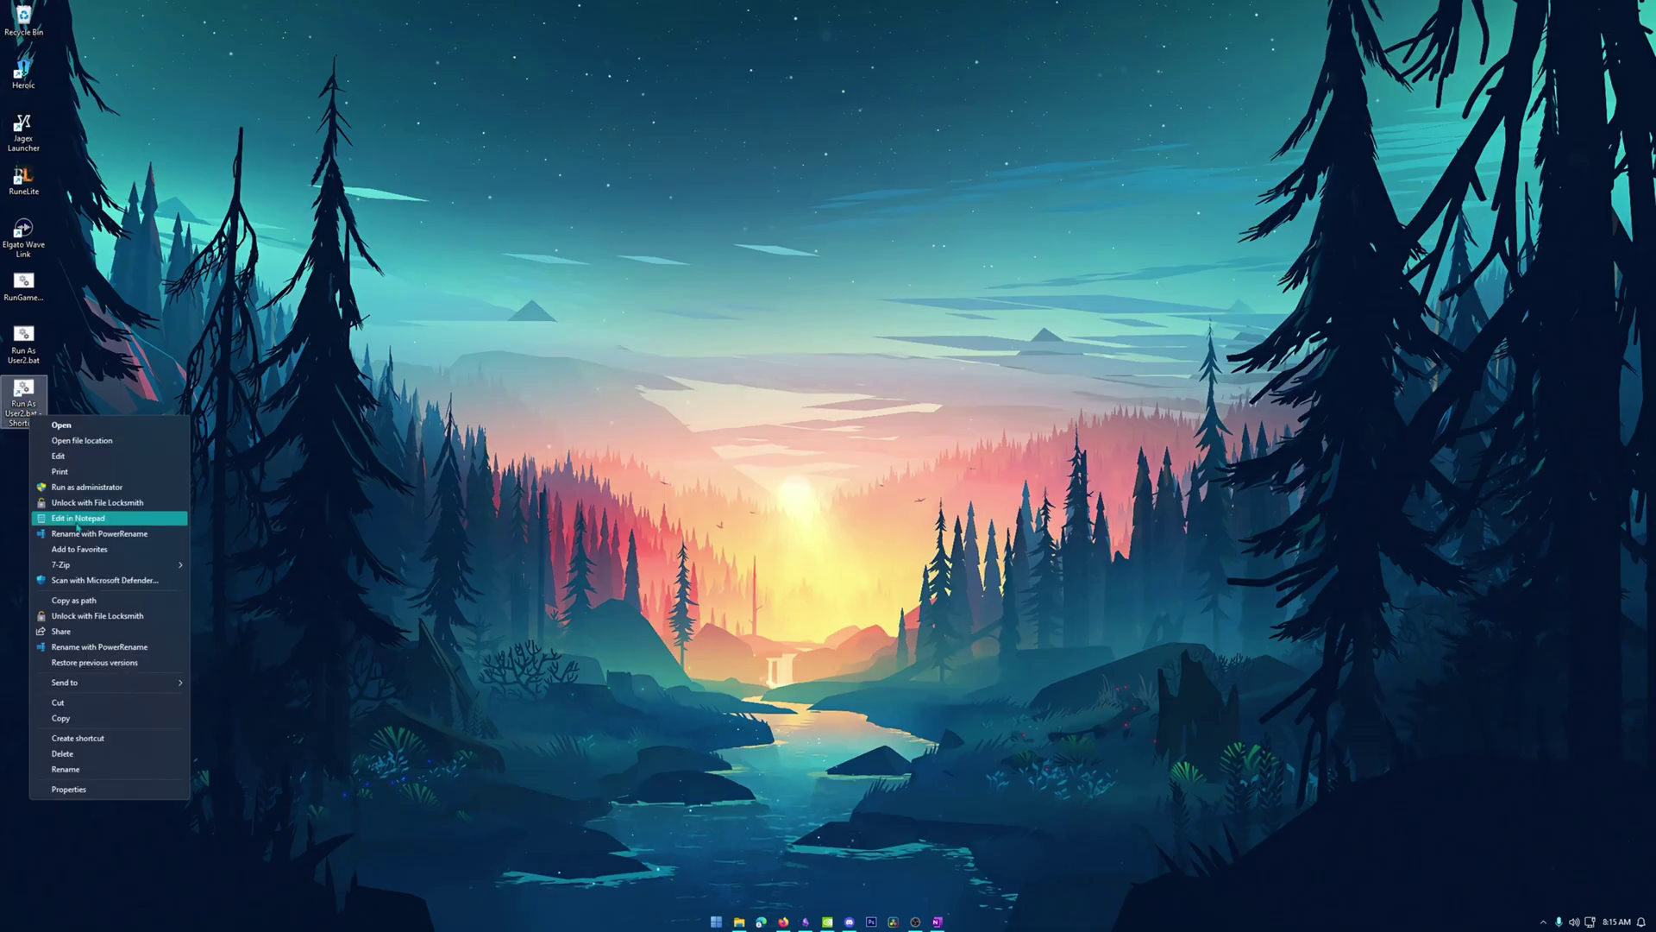
click(100, 790)
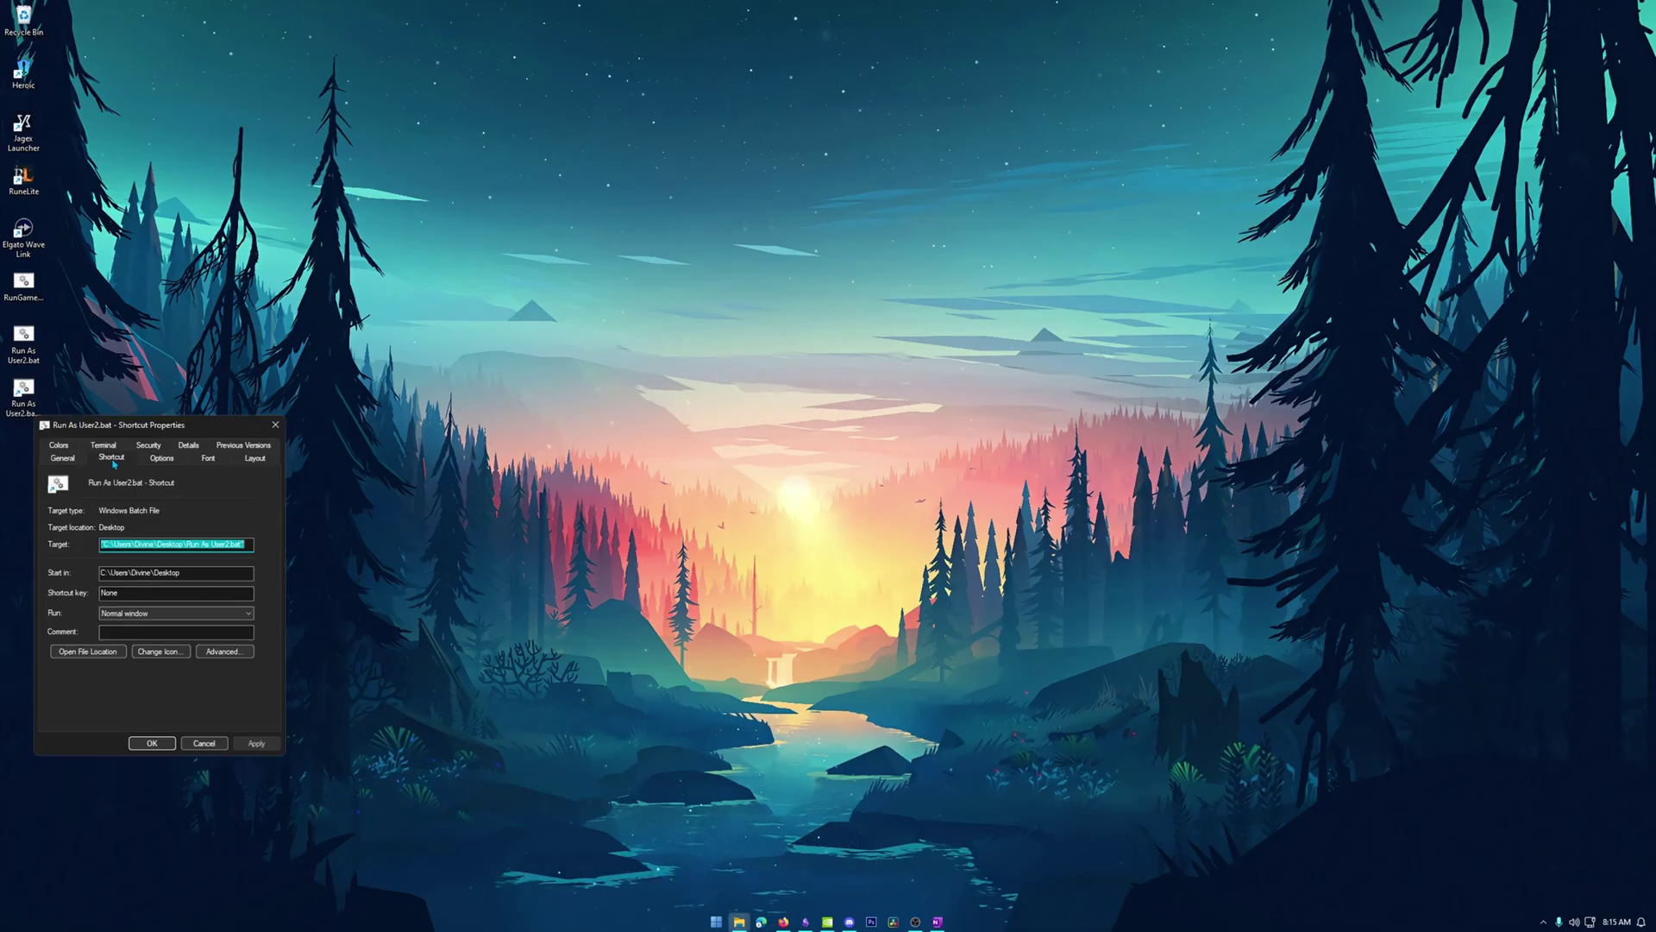
click(157, 651)
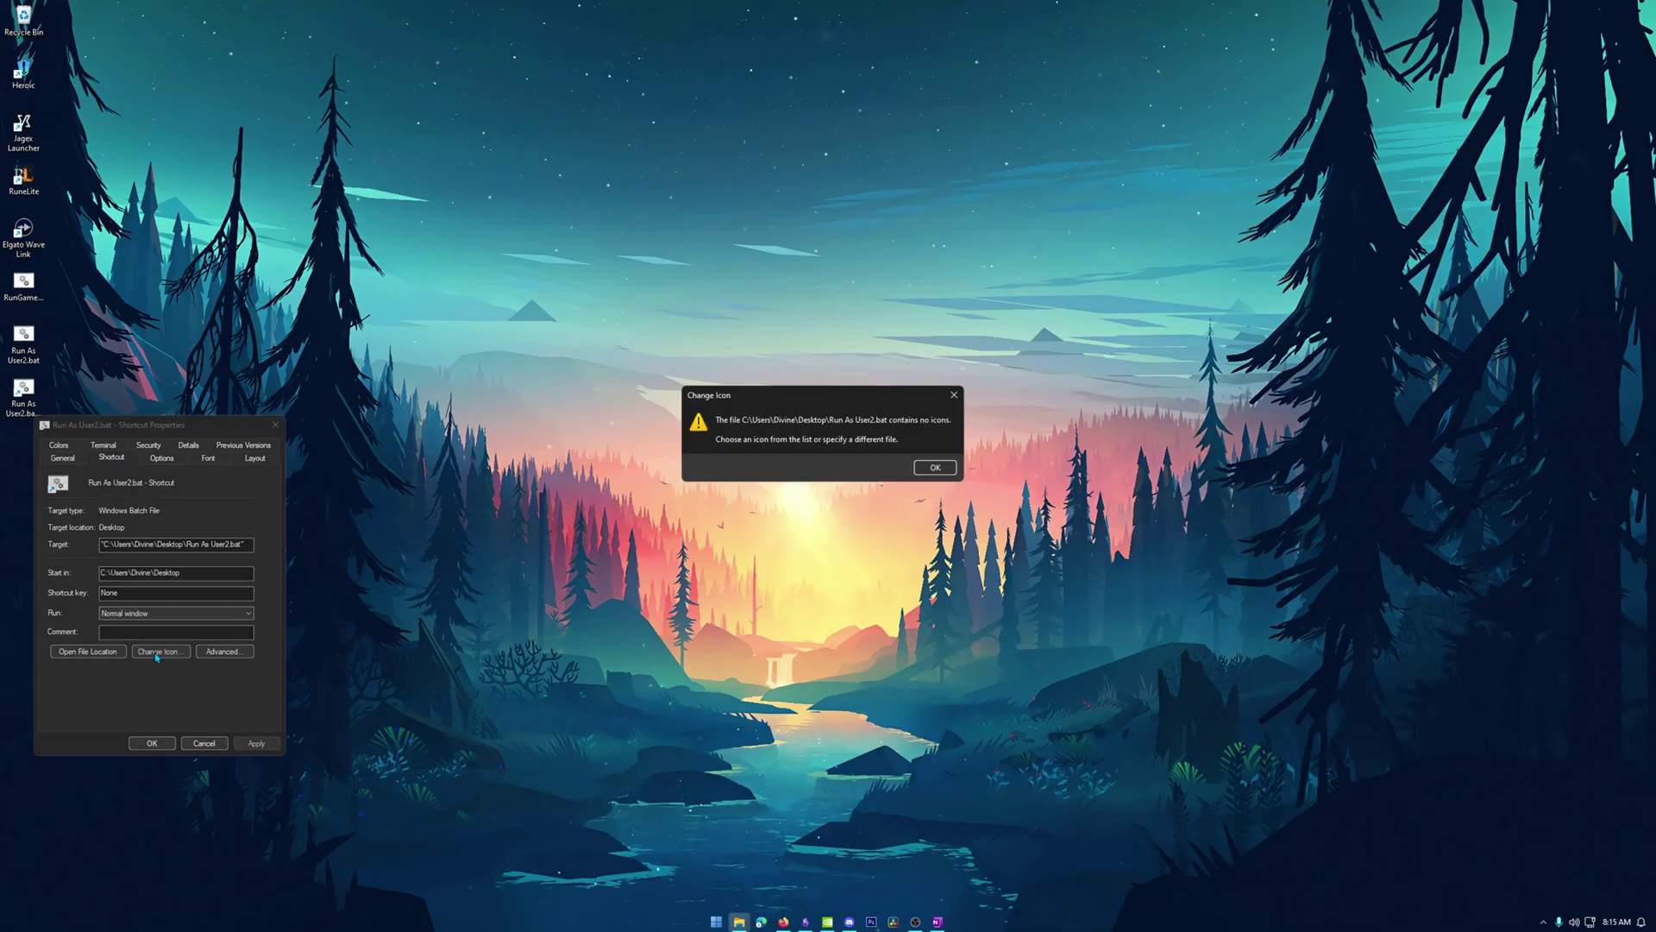
click(936, 468)
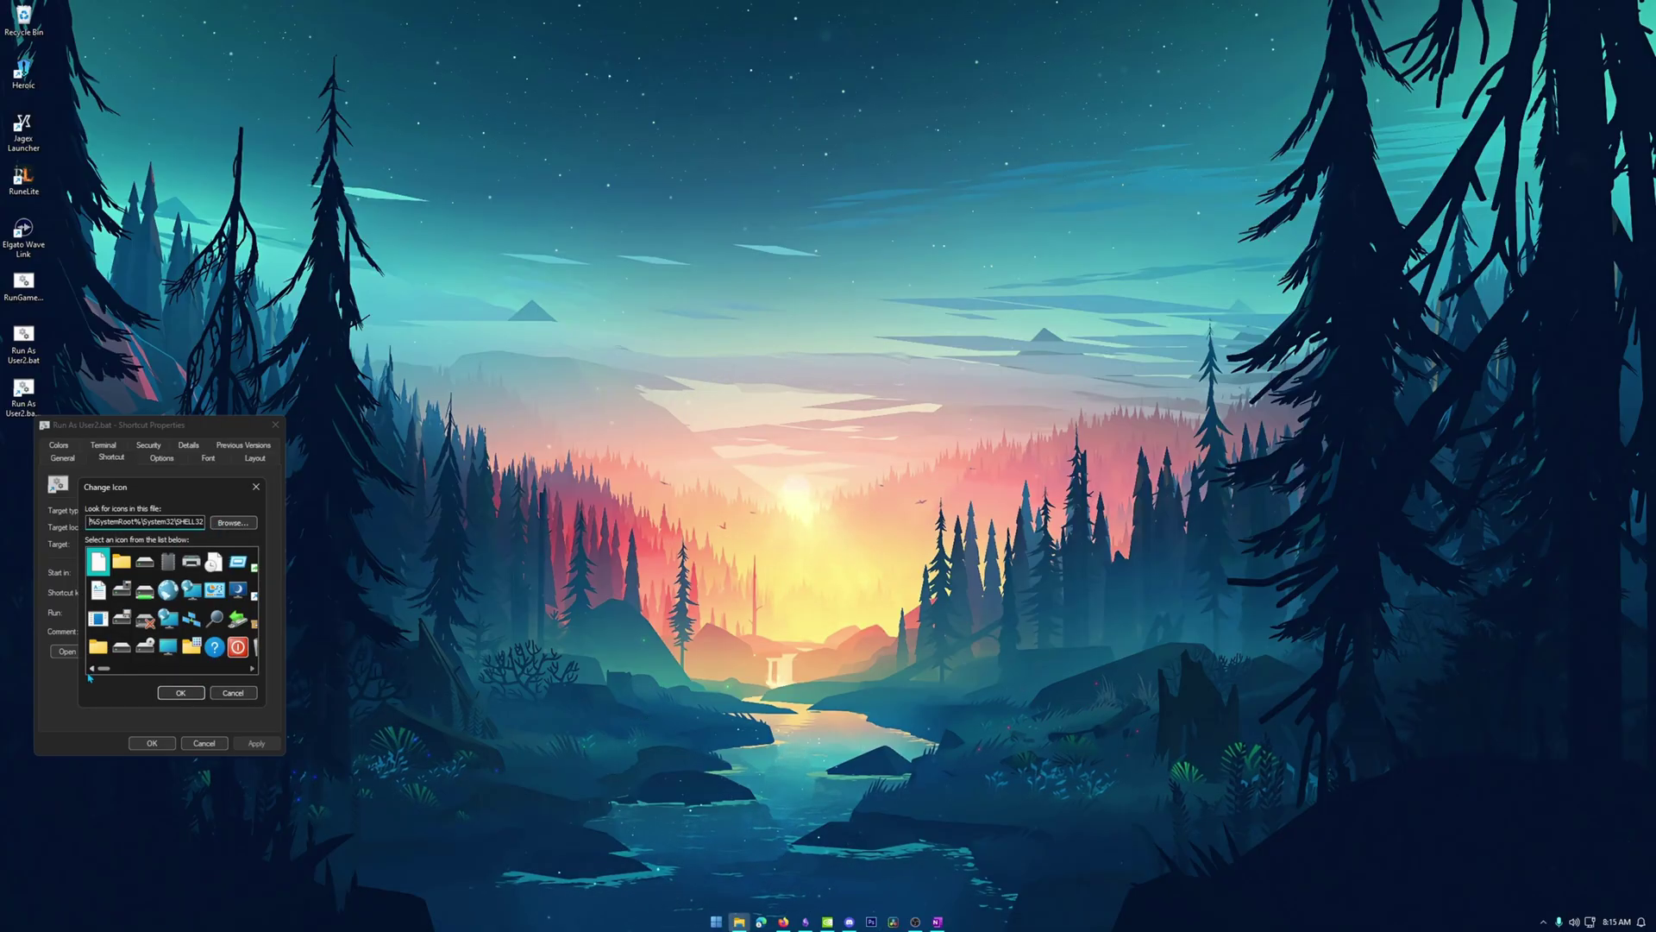
scroll(121, 672, down, 6)
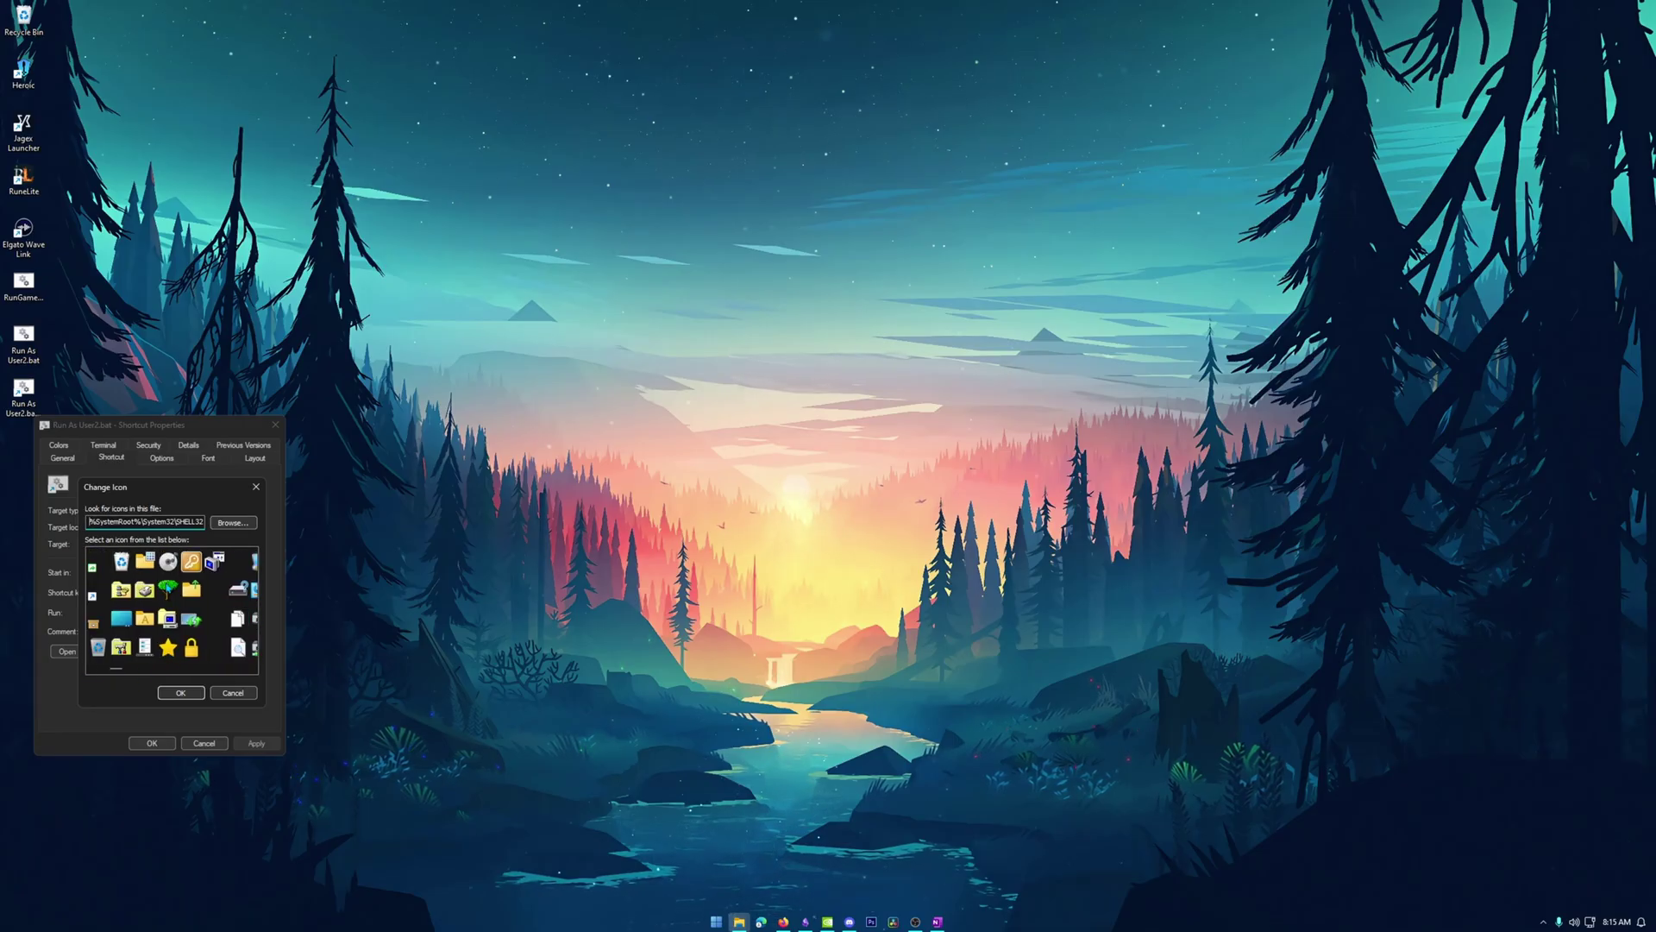
click(168, 589)
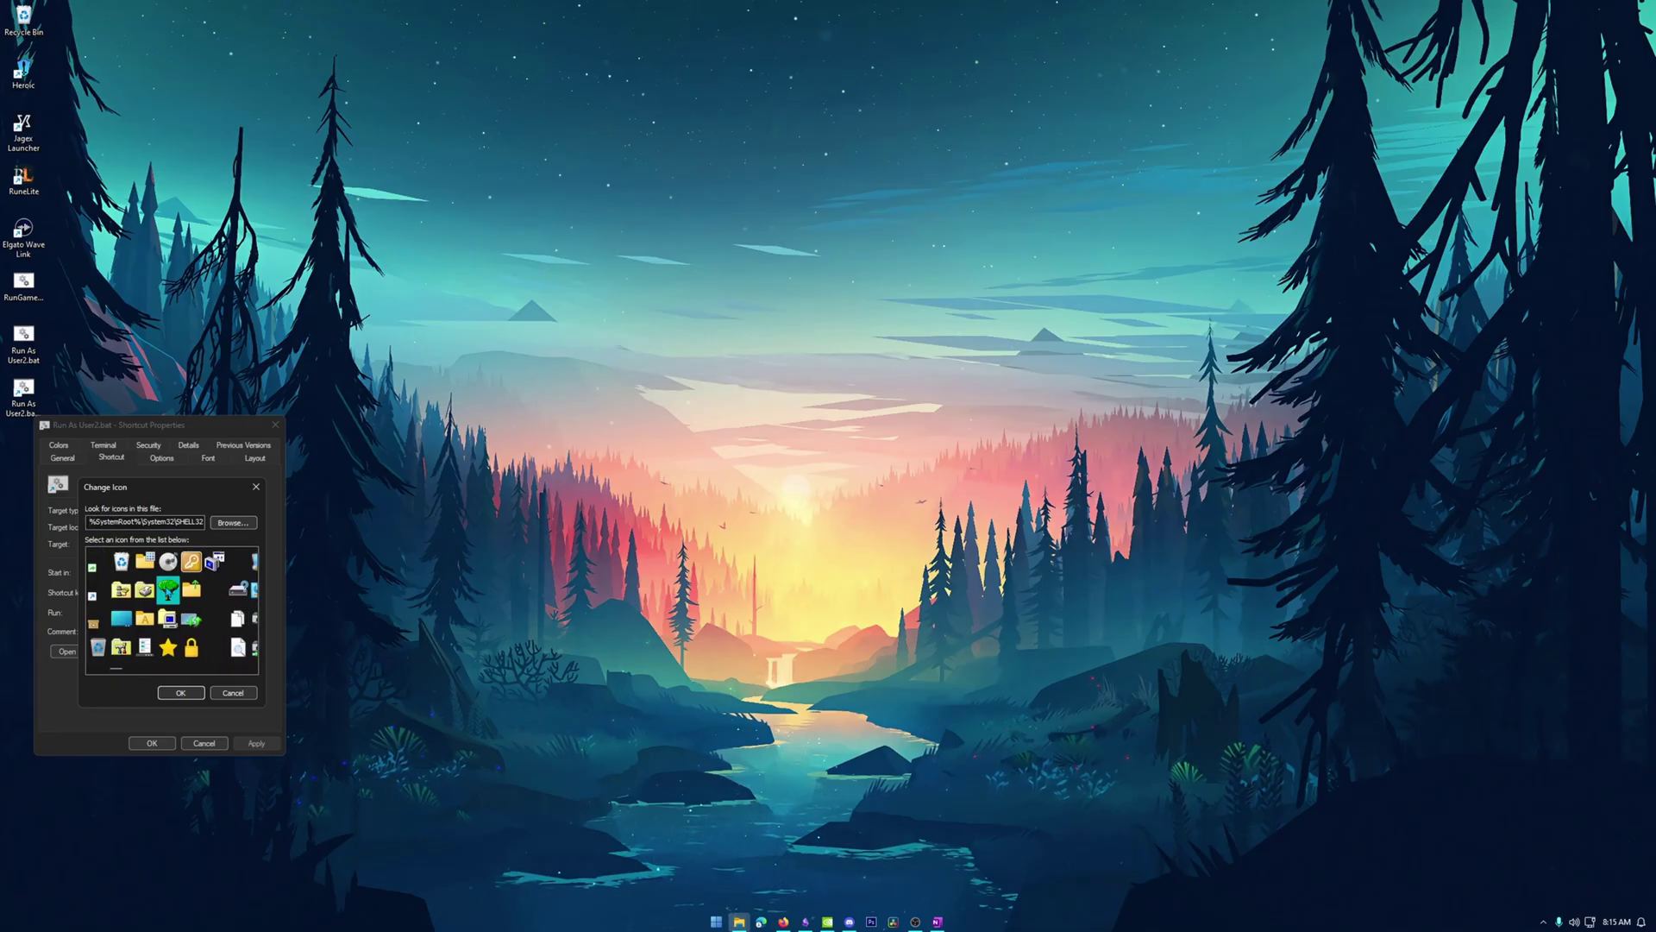
click(181, 692)
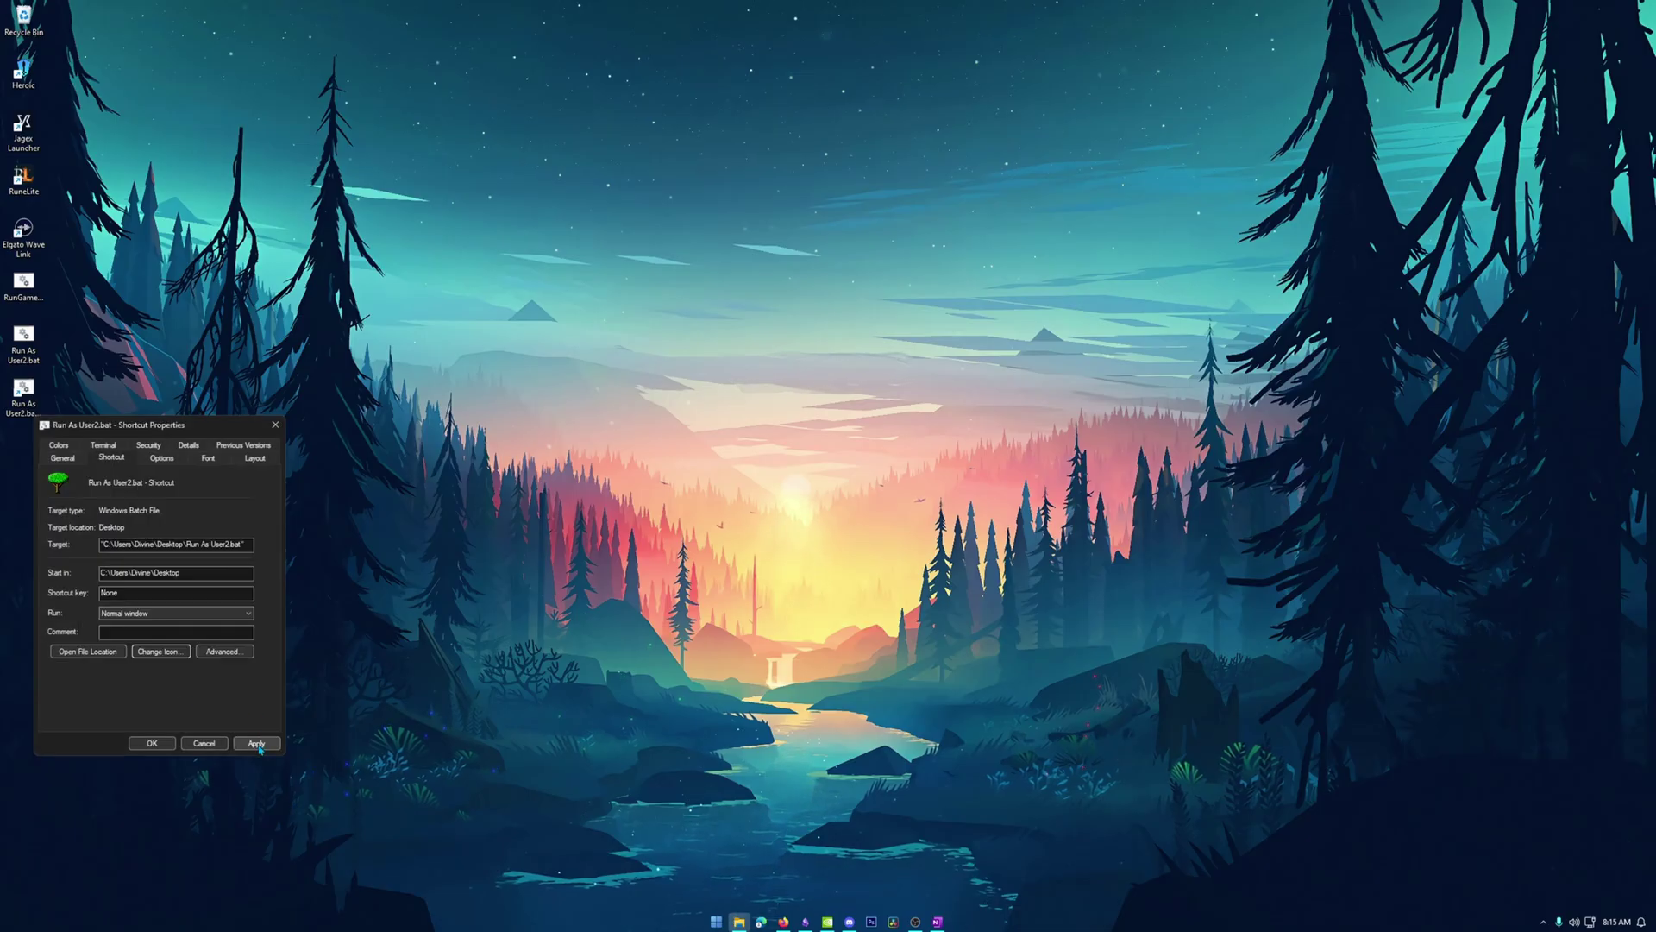
click(256, 743)
click(151, 743)
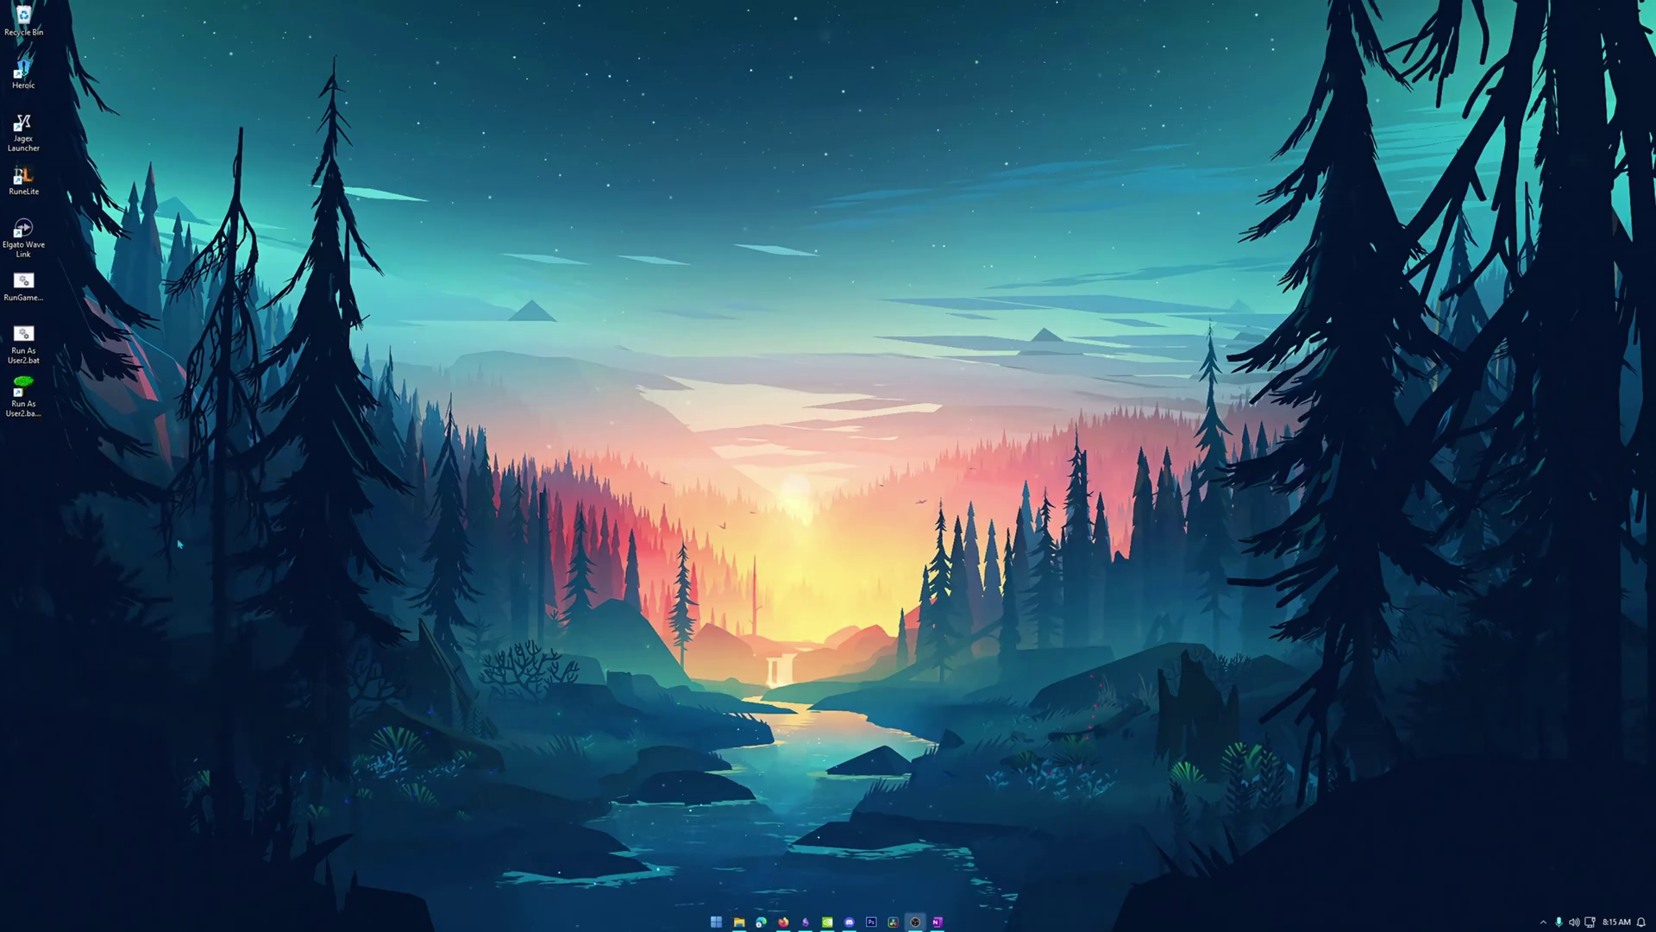
Rename the green-tree batch shortcut to 'User 2 Jagex Account'.
right_click(28, 420)
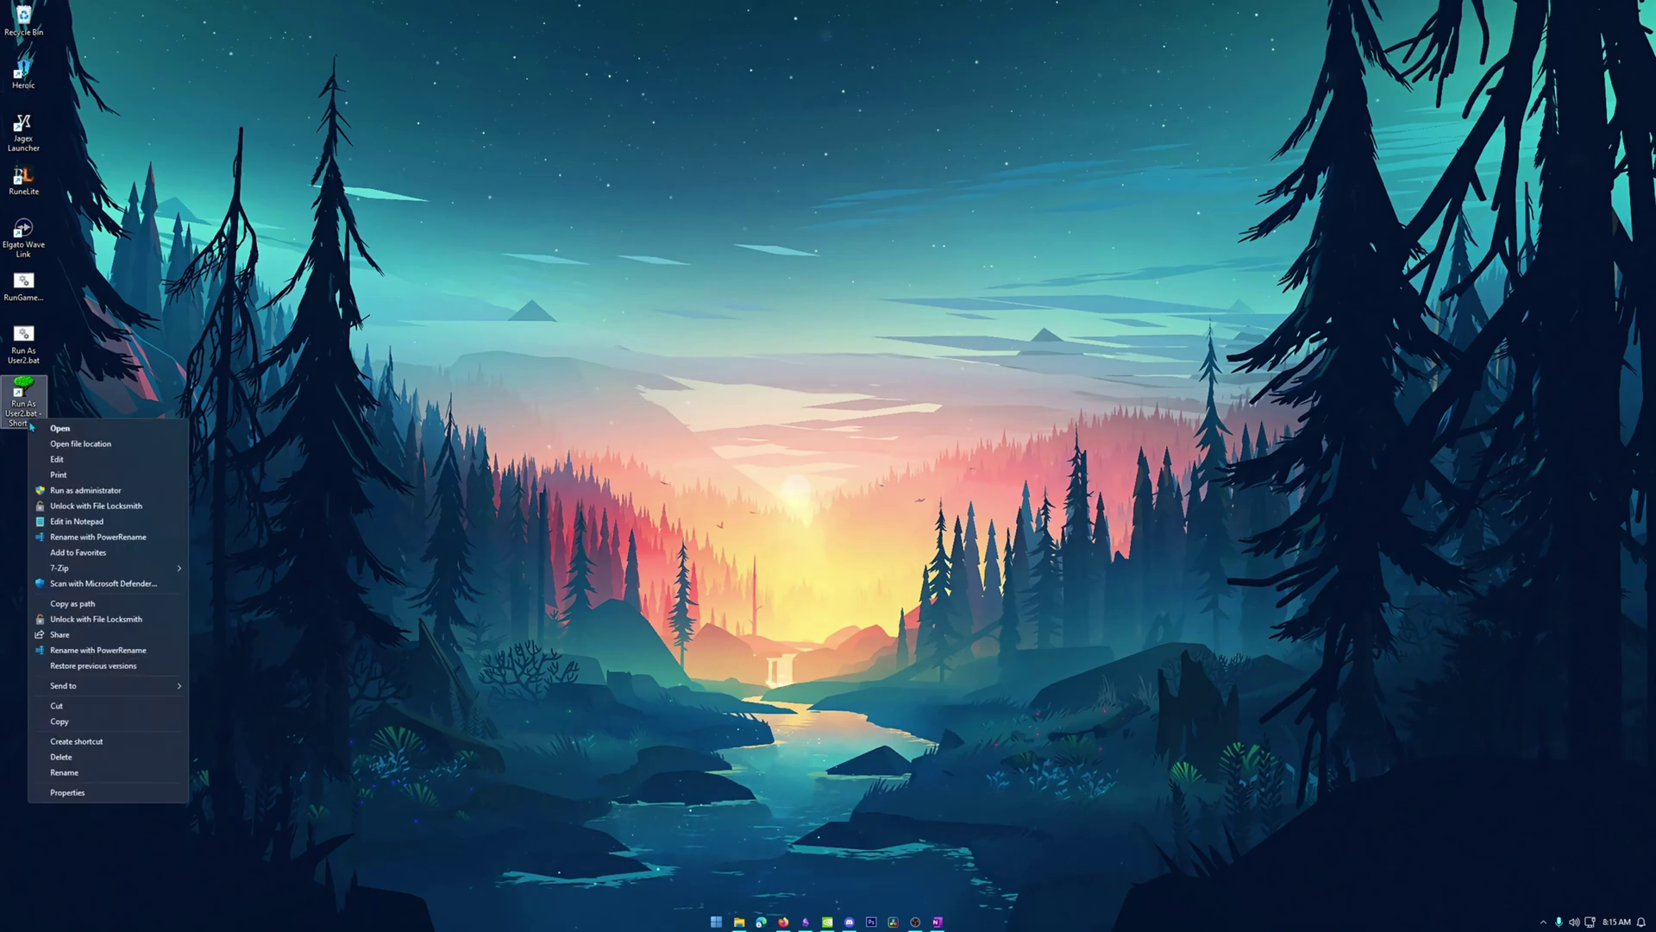
click(94, 772)
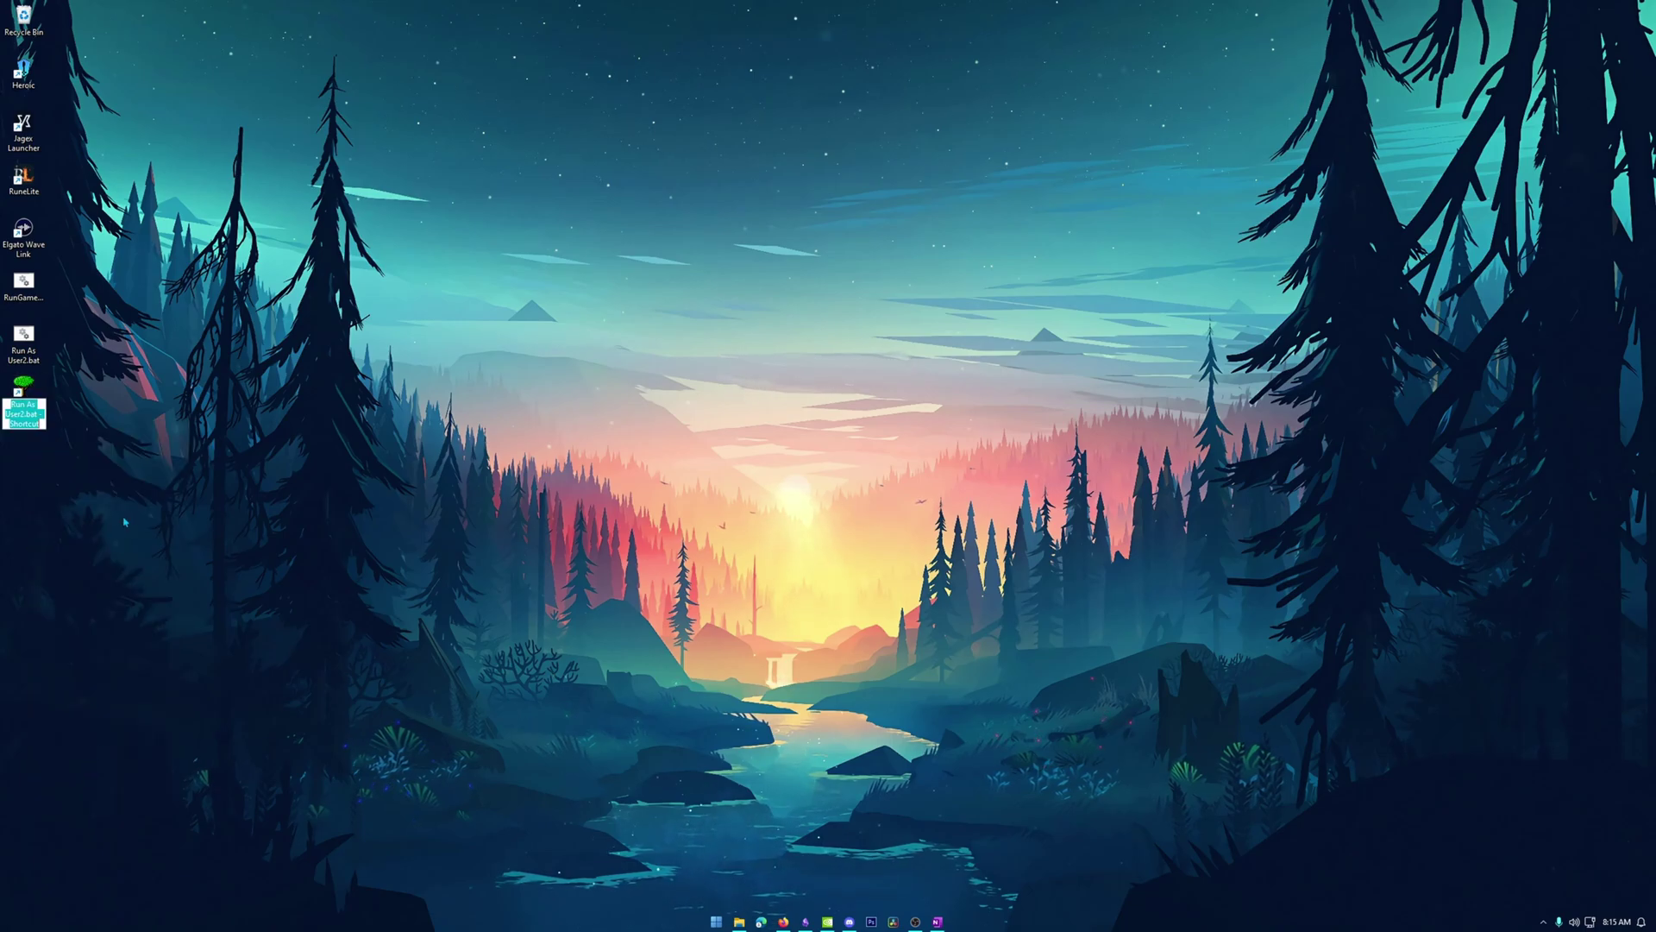
text(User 2)
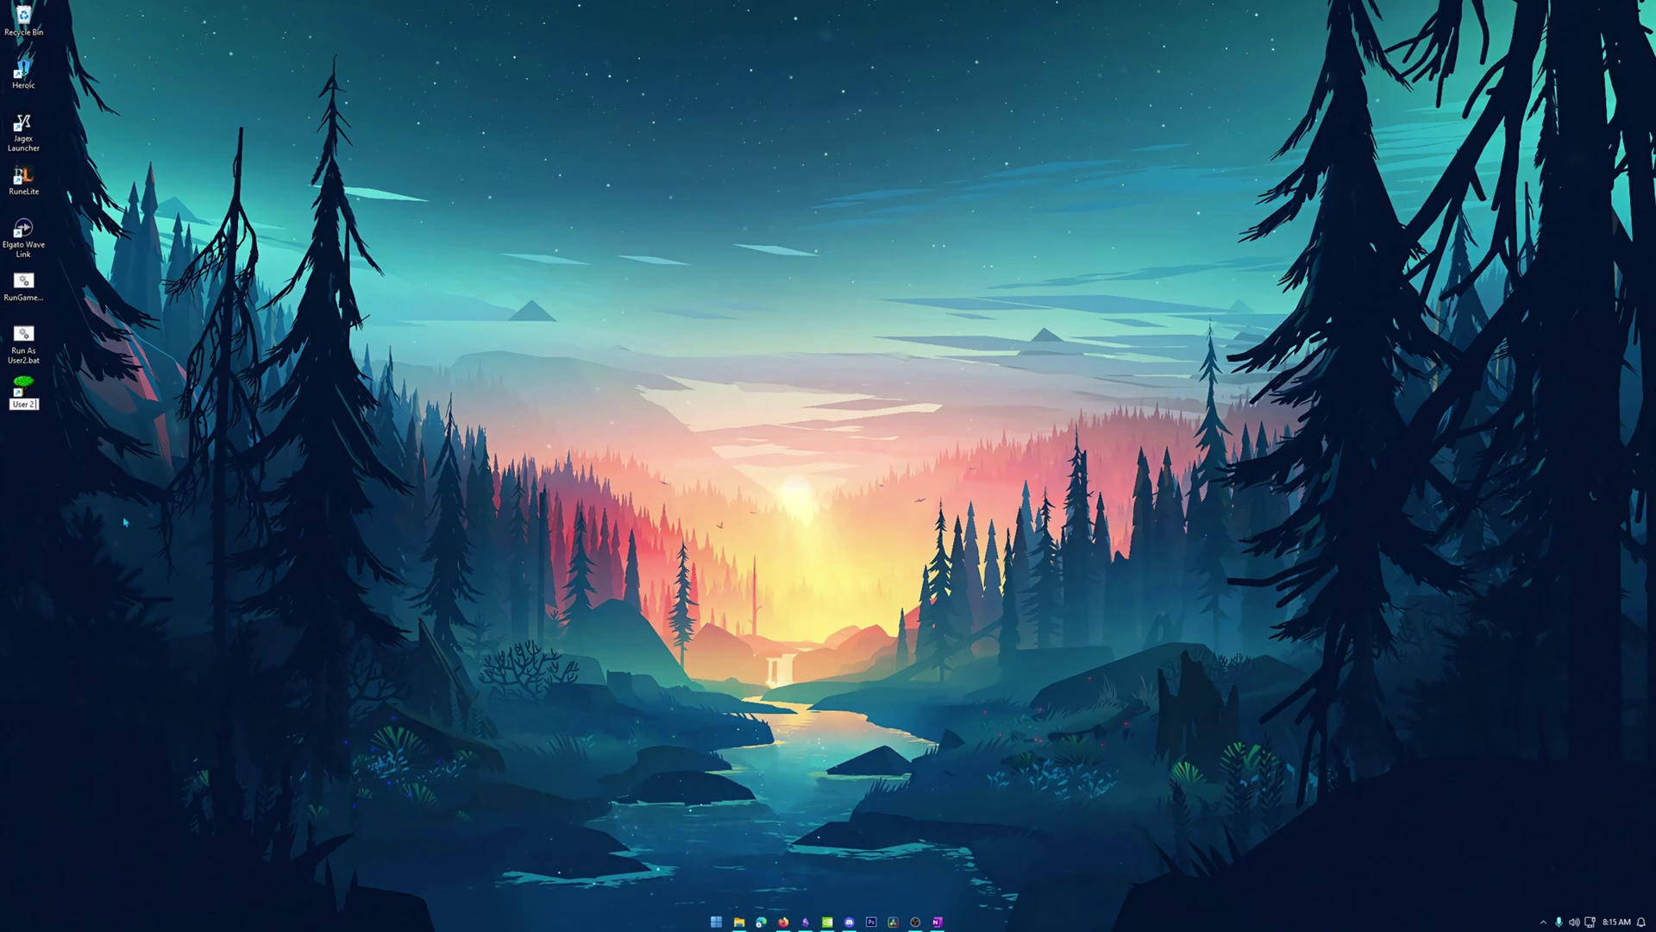
text( Jagex Account)
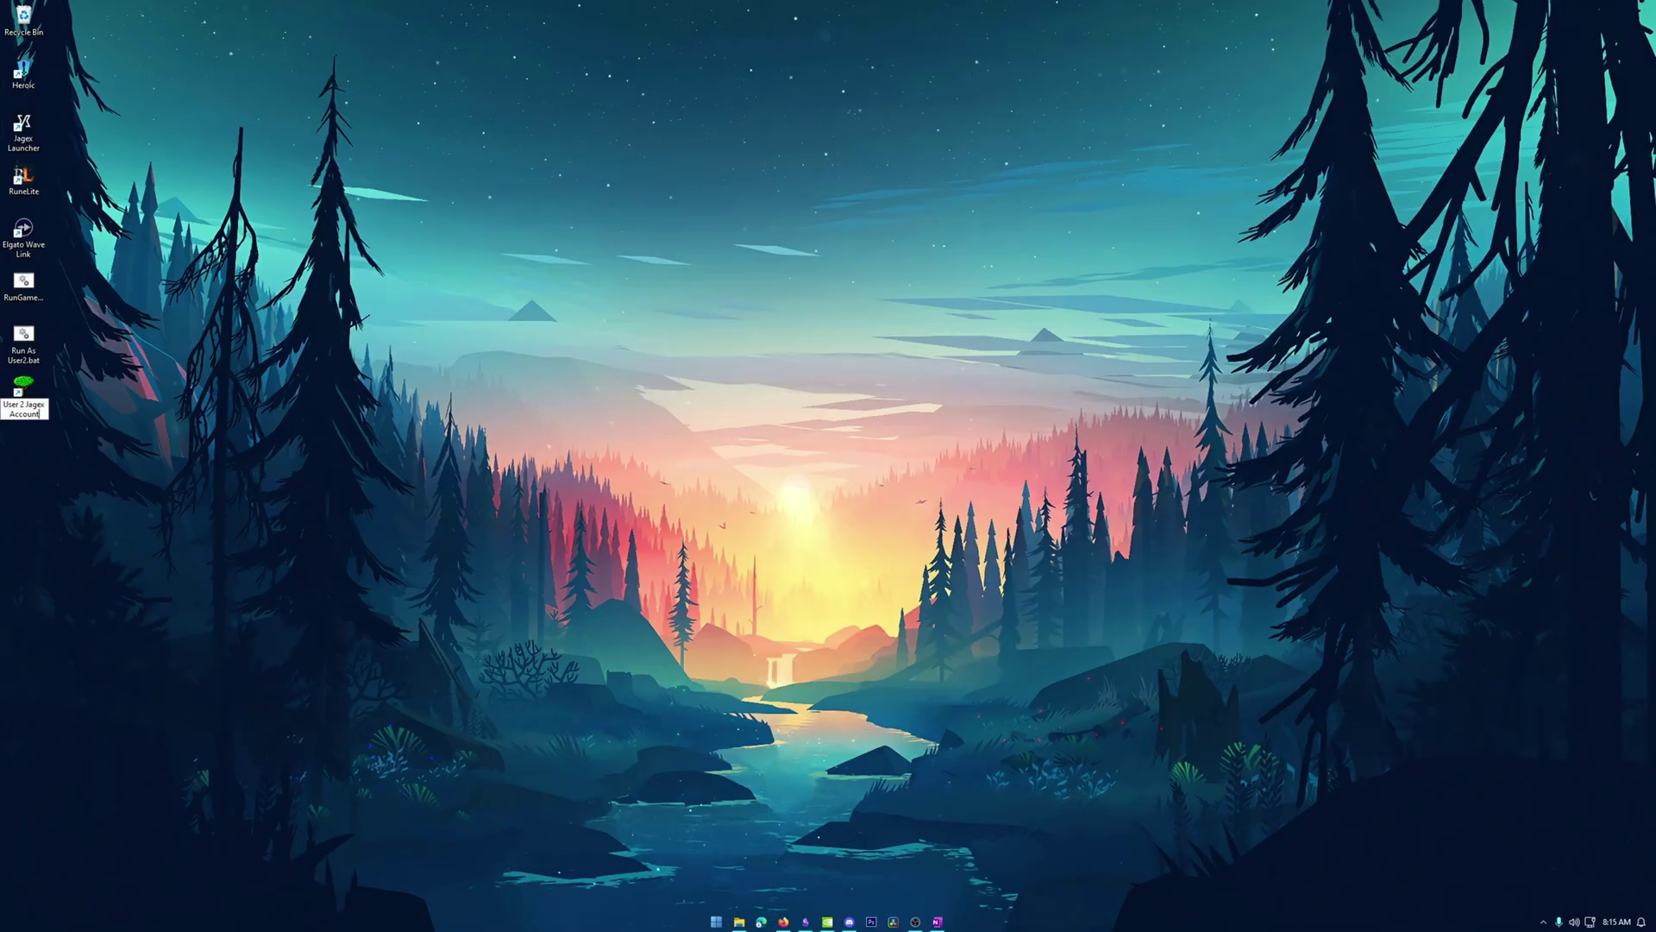
key(Return)
click(125, 521)
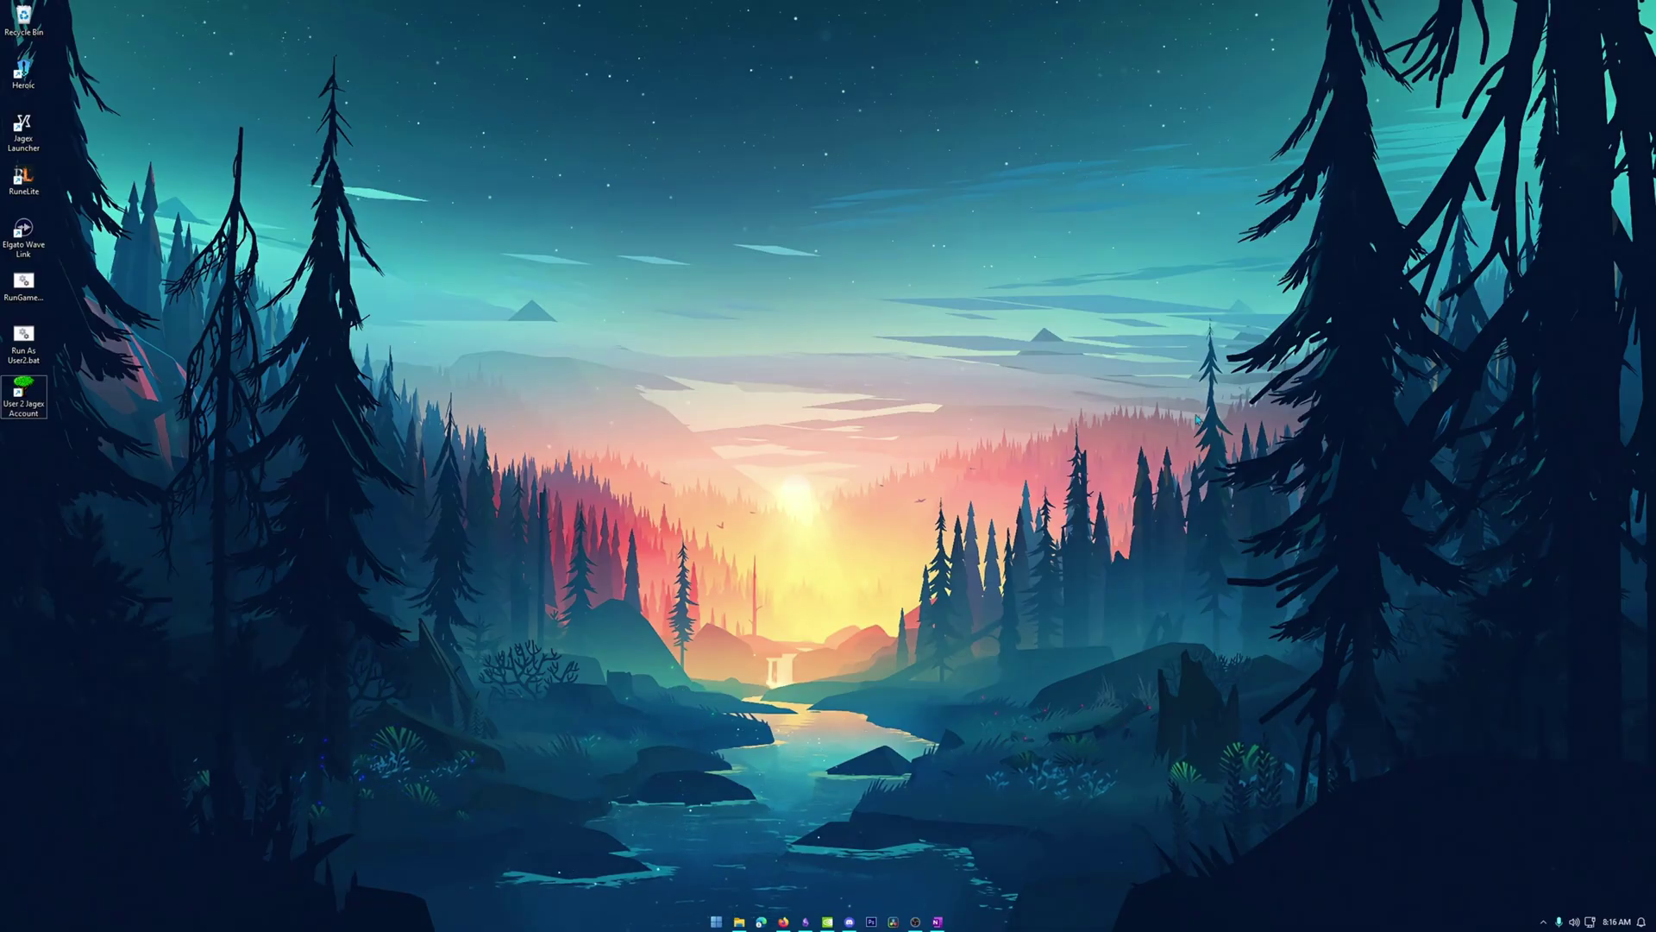